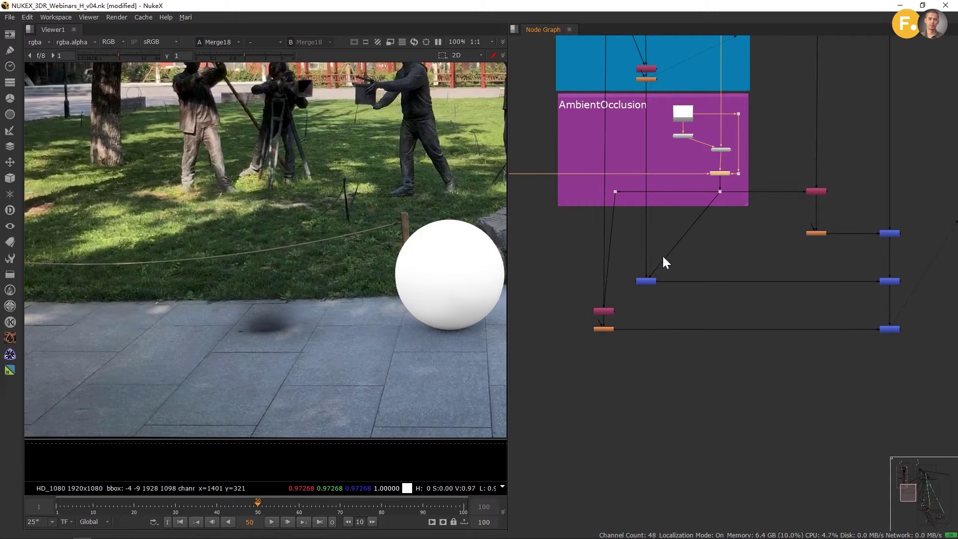
# Step: Add a RenderMan Reflection shader node in the empty area below the AmbientOcclusion group and dismiss its properties
pyautogui.scroll(-4, 745, 279)
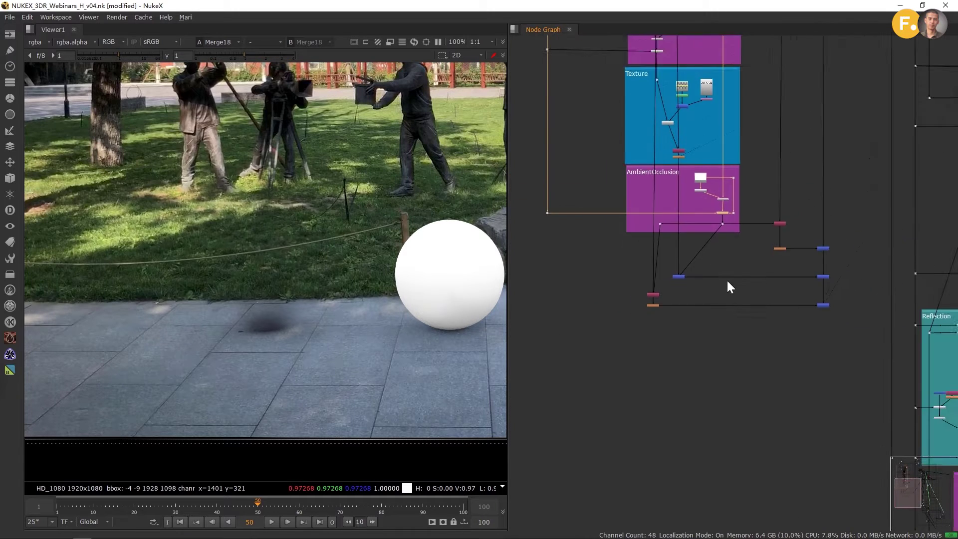
pyautogui.scroll(3, 742, 239)
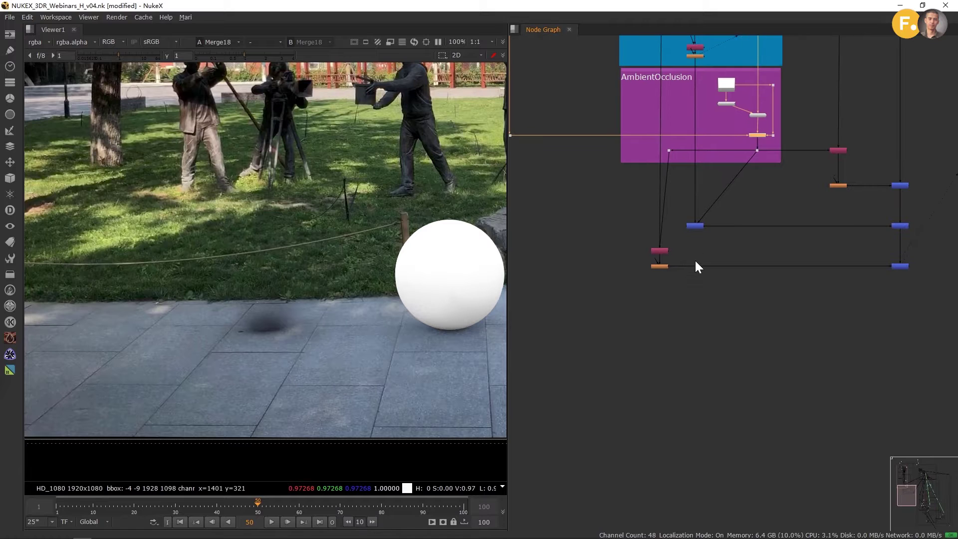
pyautogui.moveTo(694, 259)
pyautogui.mouseDown()
pyautogui.moveTo(684, 223)
pyautogui.moveTo(712, 255)
pyautogui.mouseUp()
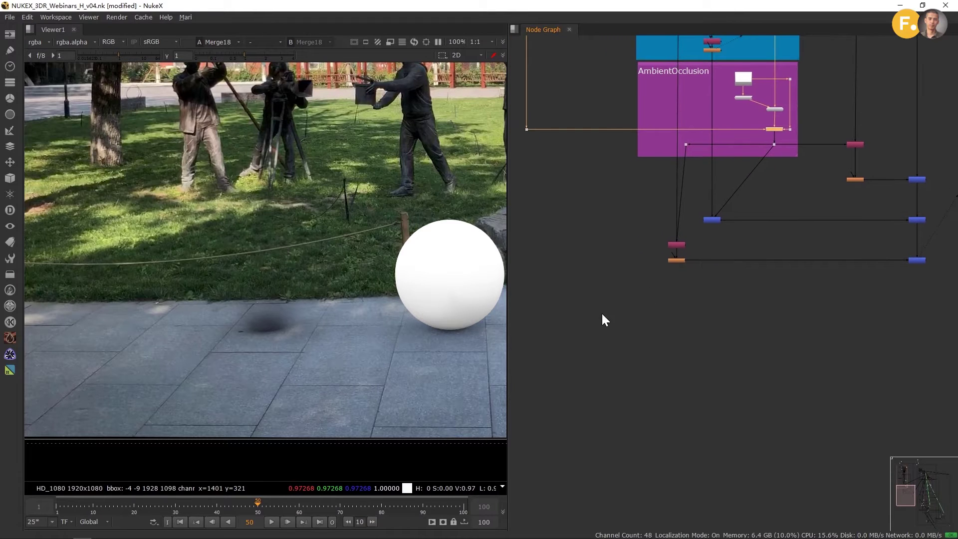
pyautogui.click(648, 322)
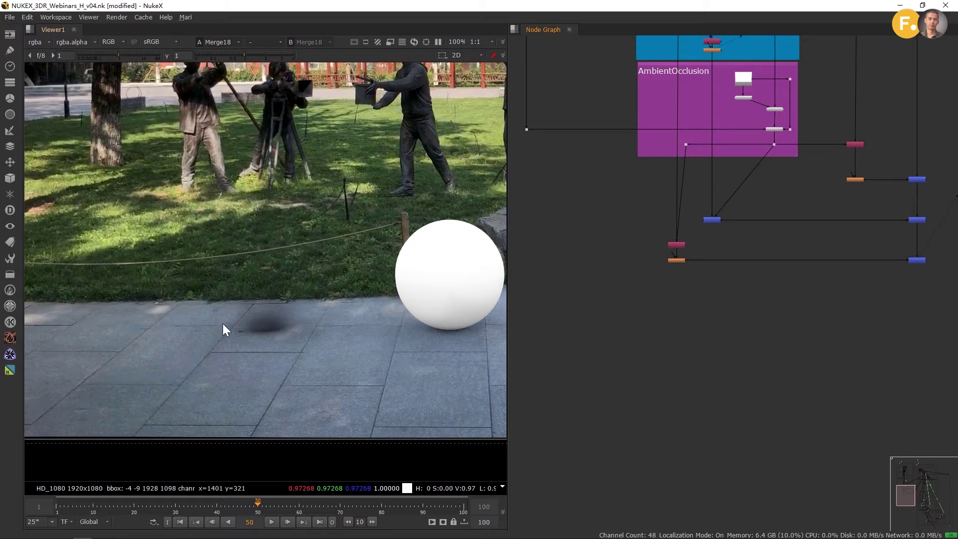
pyautogui.click(10, 178)
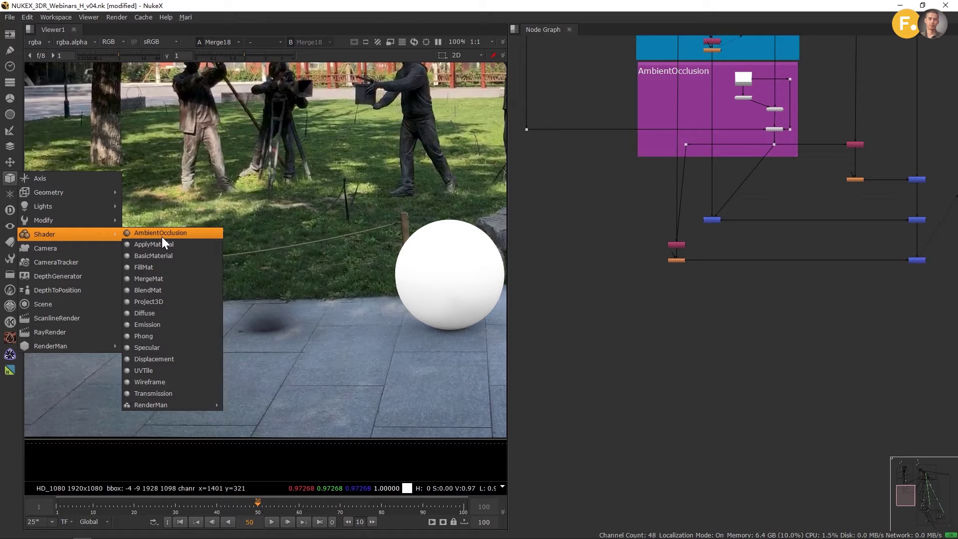
pyautogui.moveTo(158, 403)
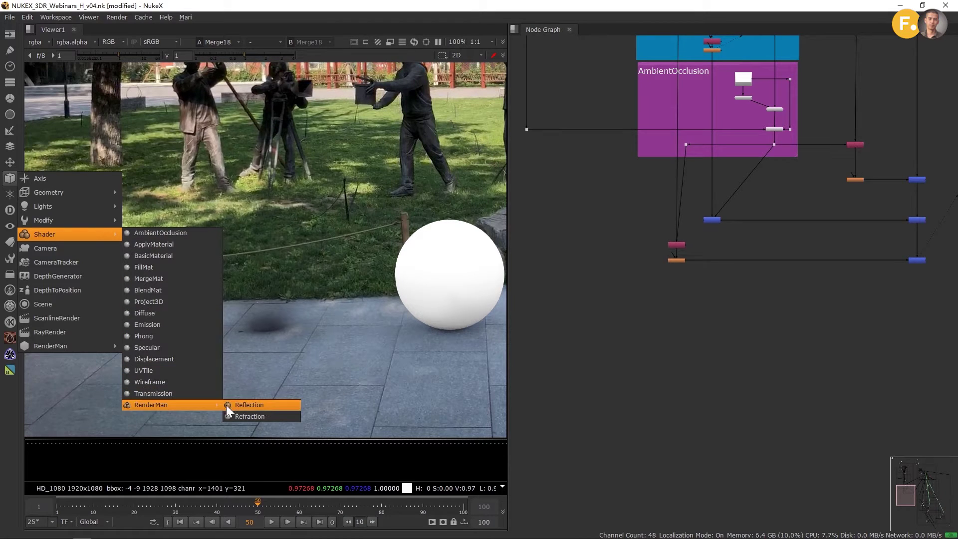
pyautogui.click(256, 403)
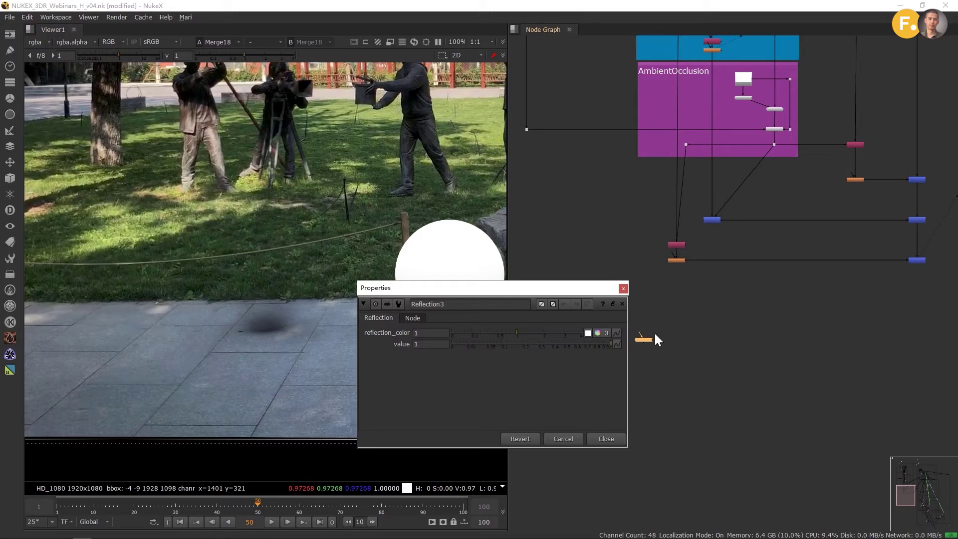
pyautogui.click(623, 289)
pyautogui.scroll(4, 697, 331)
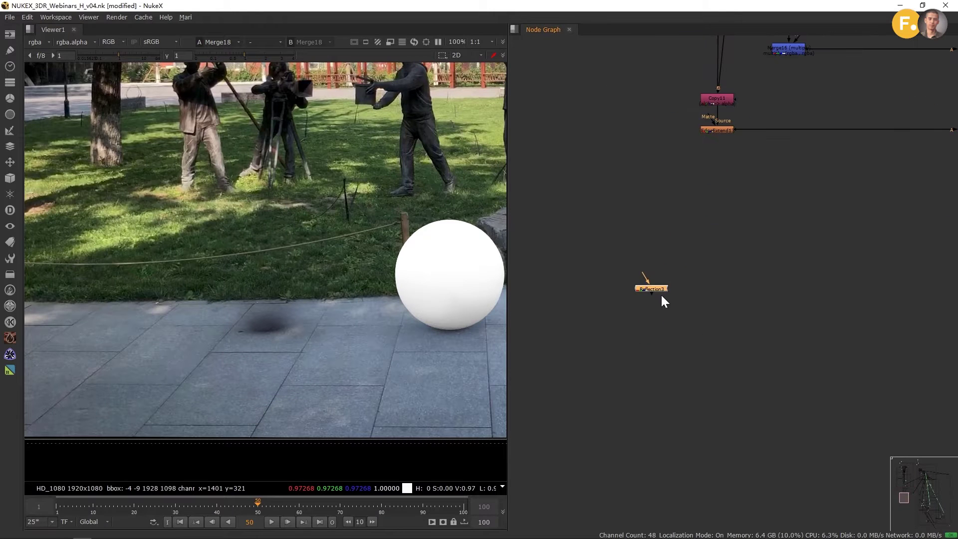
pyautogui.scroll(-4, 684, 205)
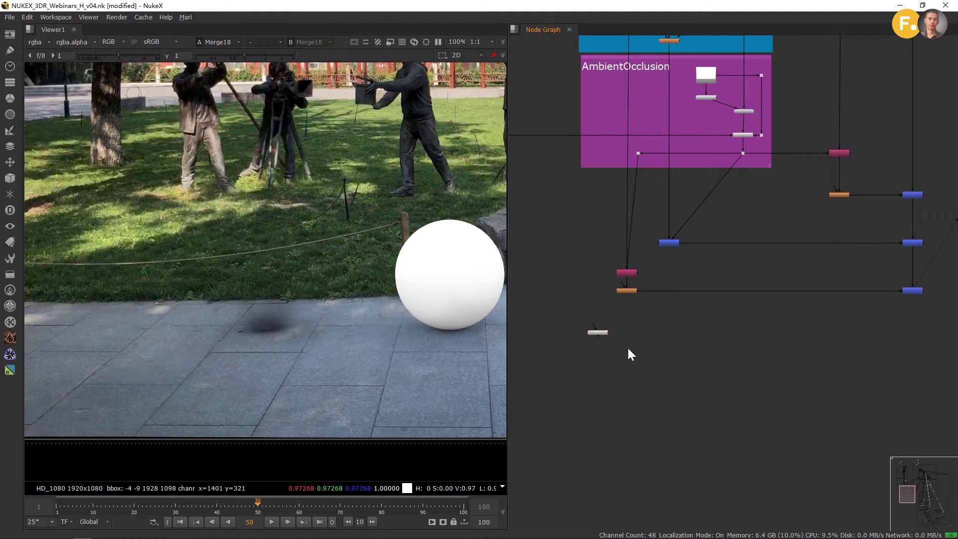
pyautogui.scroll(3, 633, 307)
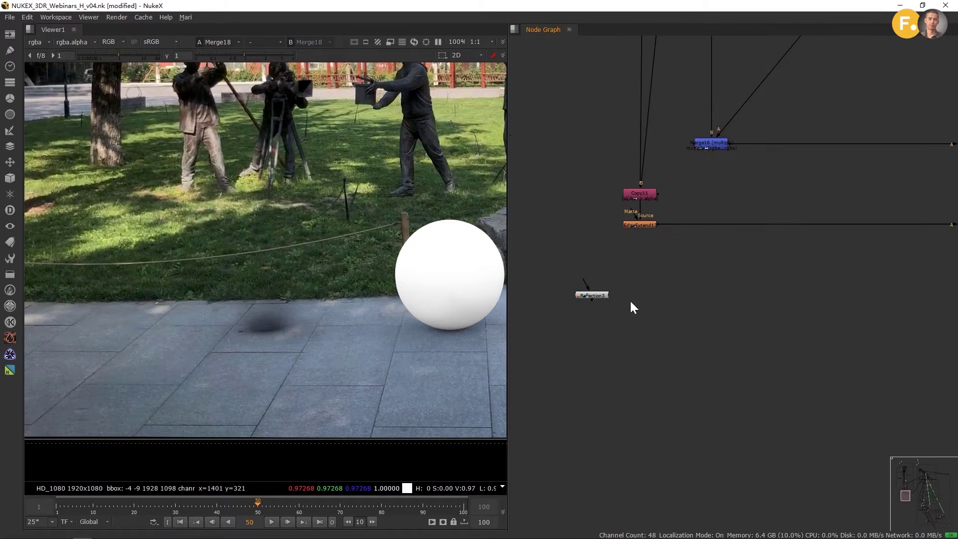
# Step: Add an ApplyMaterial node beside the Reflection node and connect its material input to the Reflection shader
pyautogui.click(7, 180)
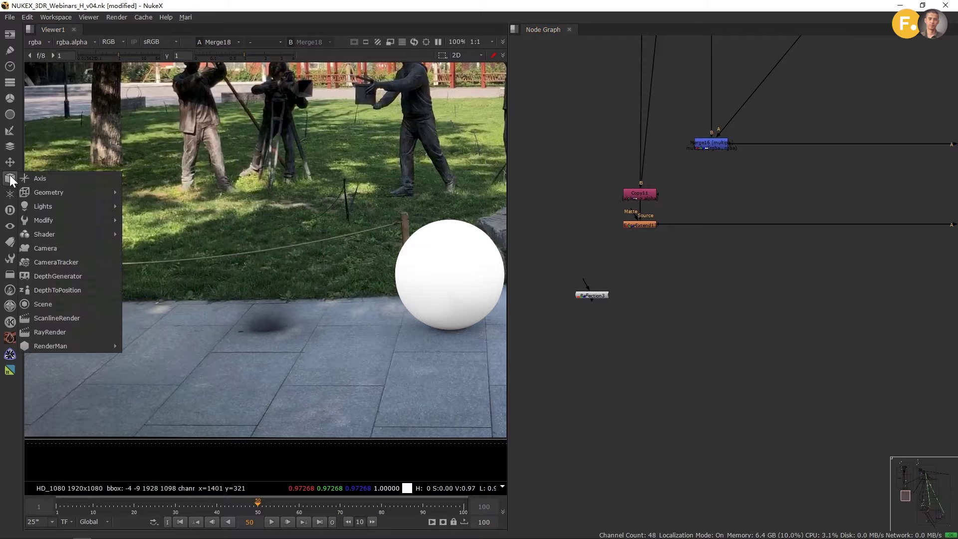
pyautogui.moveTo(52, 224)
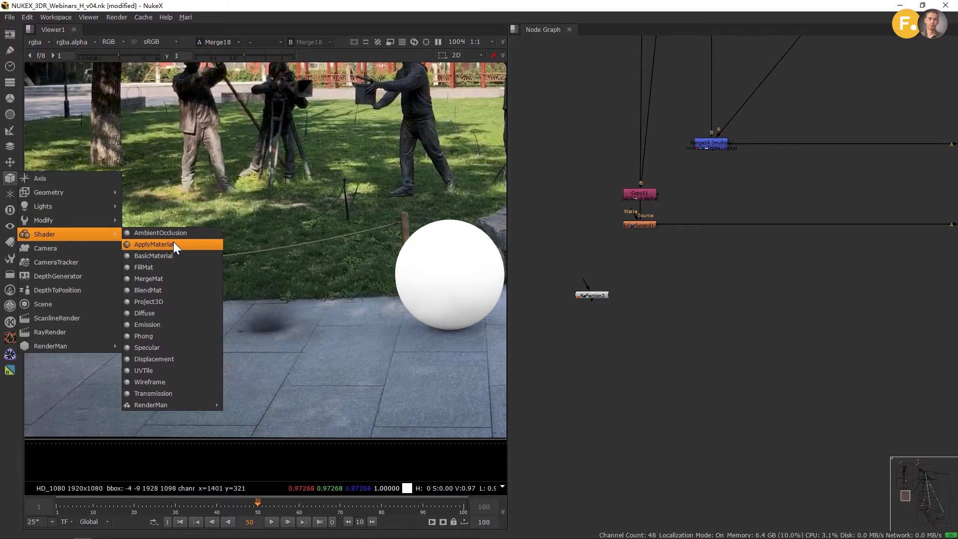
pyautogui.click(172, 244)
pyautogui.click(606, 257)
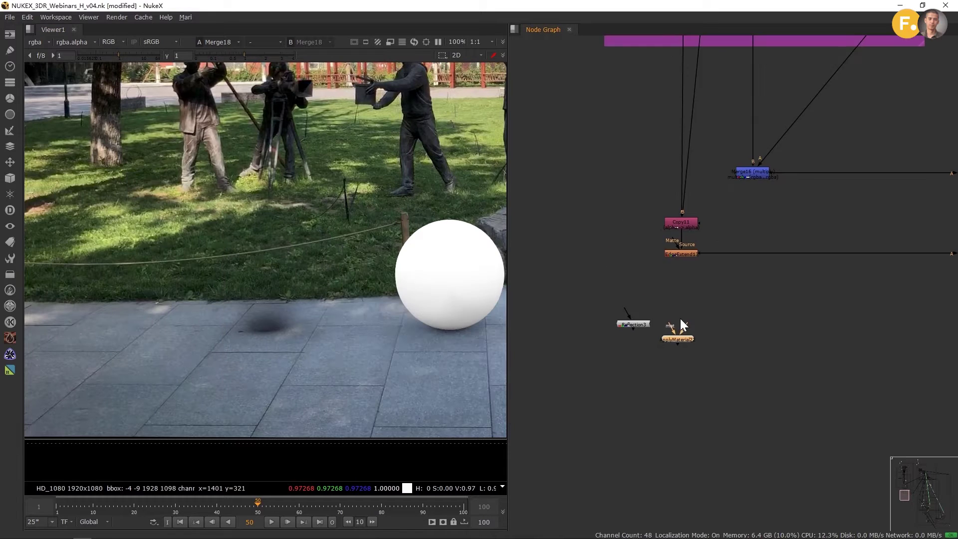
pyautogui.moveTo(661, 331); pyautogui.dragTo(667, 352)
pyautogui.scroll(-3, 710, 330)
pyautogui.moveTo(718, 298); pyautogui.dragTo(681, 426)
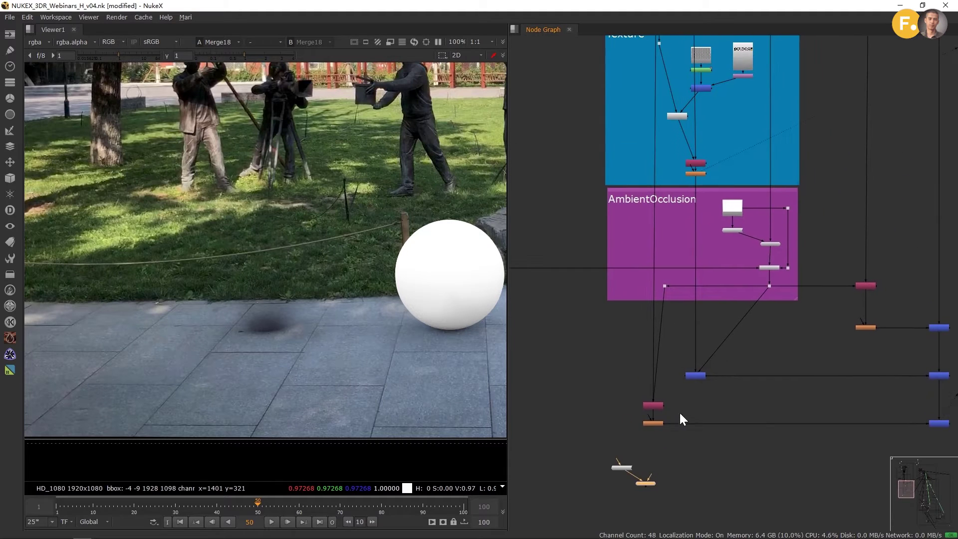
pyautogui.moveTo(688, 380); pyautogui.dragTo(692, 391)
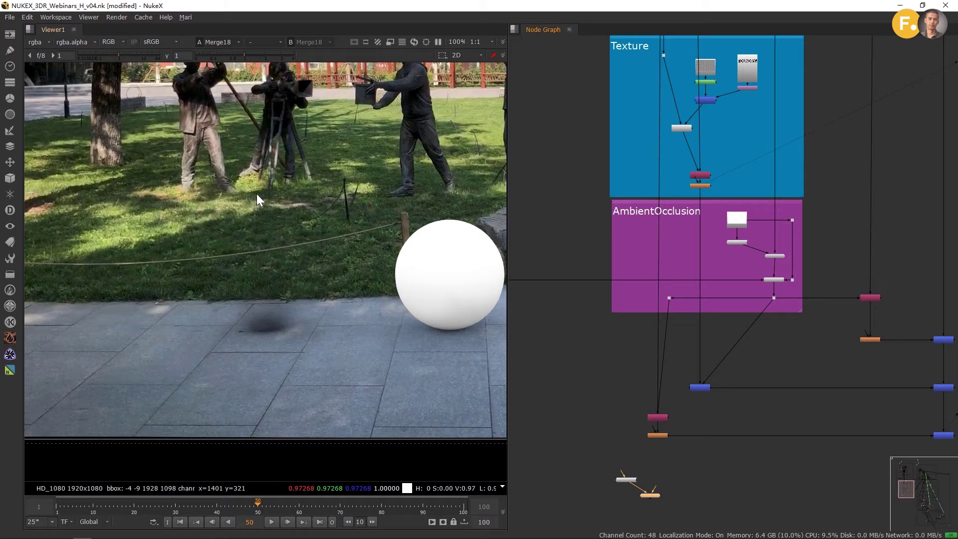
# Step: Connect the new ApplyMaterial node's geometry input to the Scene node in the Matte group and select that group's four ApplyMaterial nodes
pyautogui.scroll(-6, 587, 393)
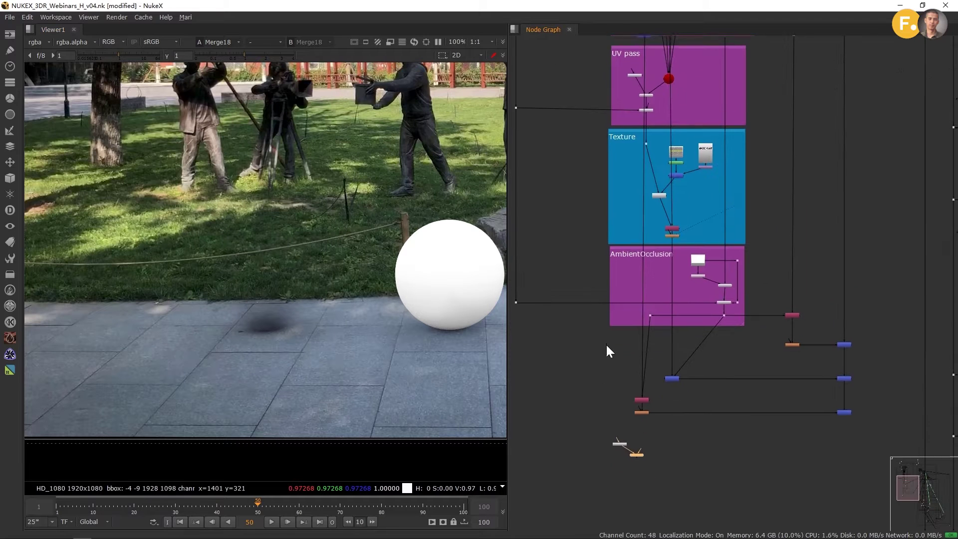
pyautogui.scroll(3, 619, 374)
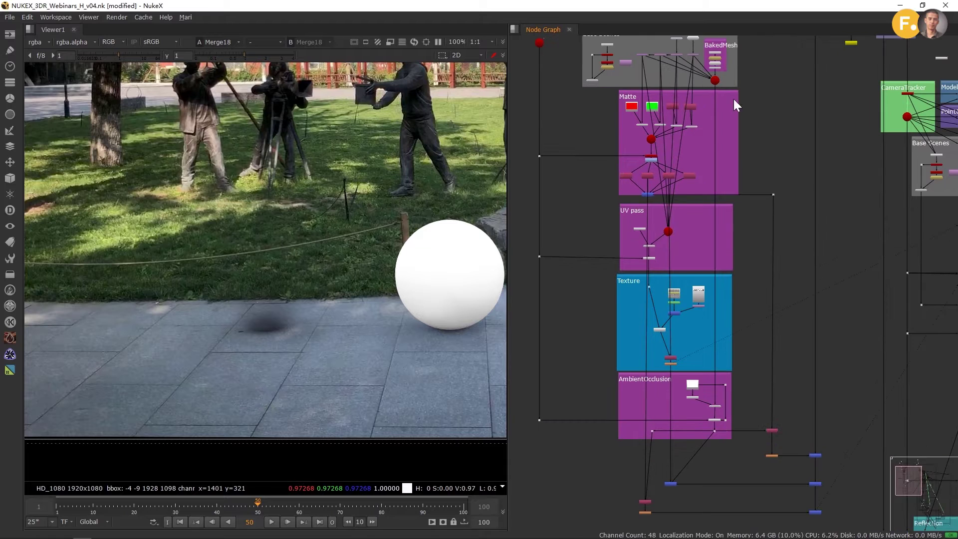
pyautogui.moveTo(744, 323); pyautogui.dragTo(758, 274)
pyautogui.moveTo(711, 450); pyautogui.dragTo(748, 403)
pyautogui.scroll(3, 699, 463)
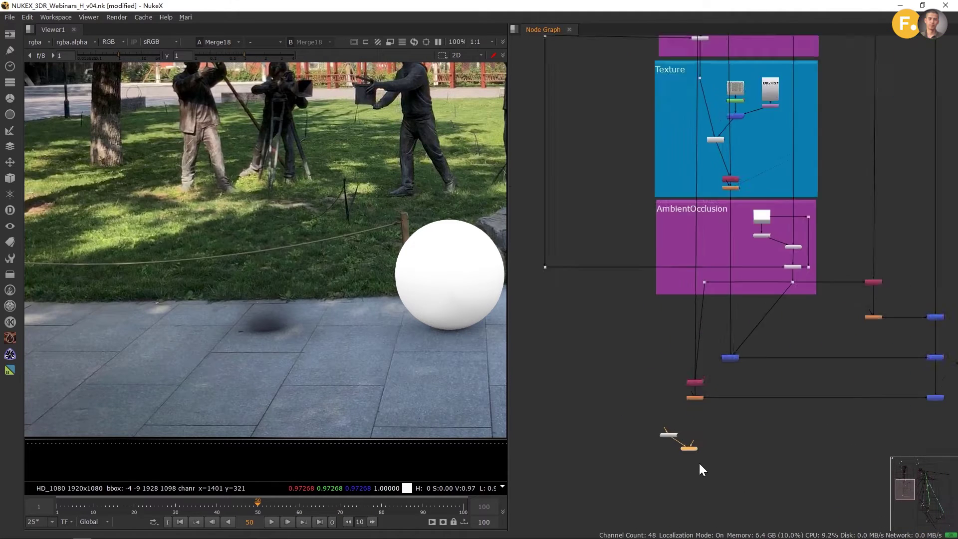
pyautogui.scroll(2, 702, 469)
pyautogui.moveTo(695, 432); pyautogui.dragTo(682, 88)
pyautogui.scroll(-3, 744, 324)
pyautogui.scroll(3, 732, 100)
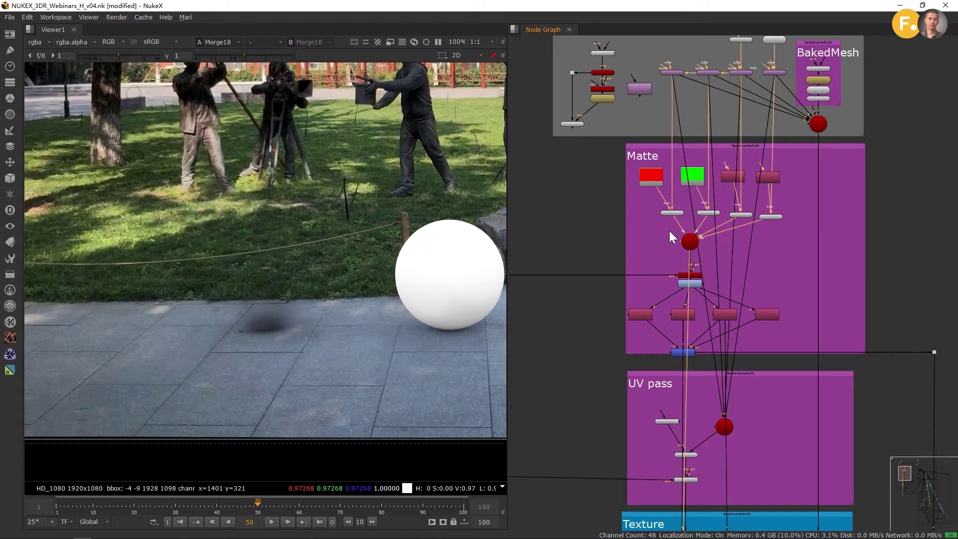
pyautogui.moveTo(655, 208); pyautogui.dragTo(828, 233)
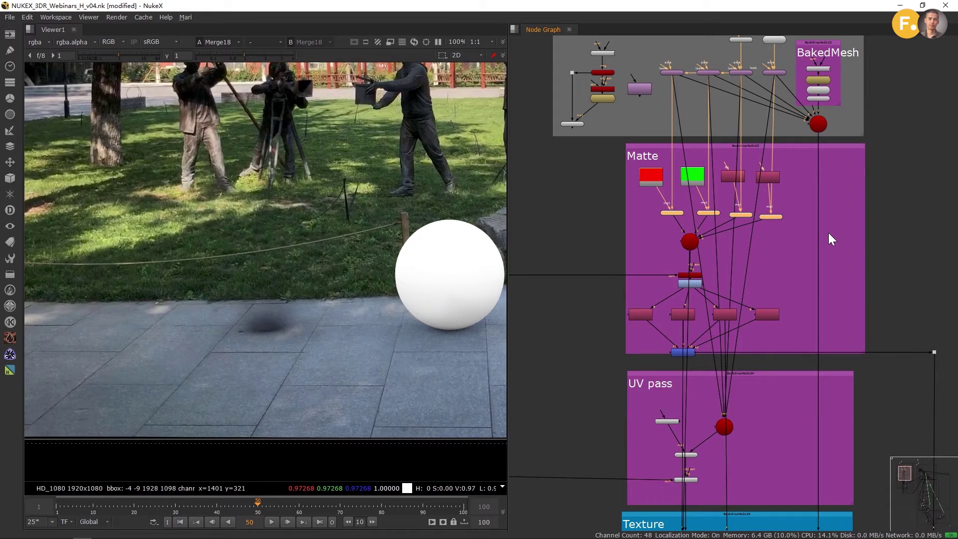
pyautogui.scroll(-2, 728, 460)
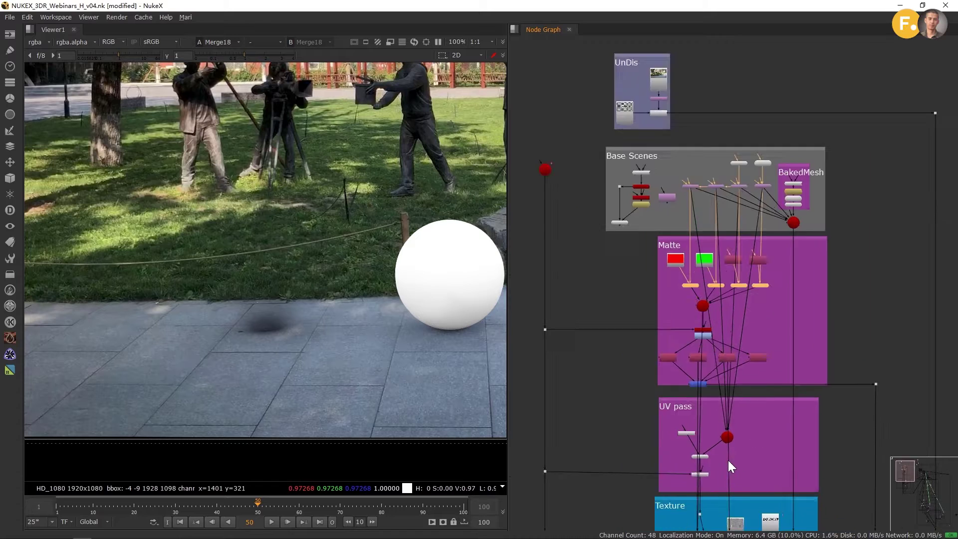
# Step: Move the new Reflection node further above its ApplyMaterial node, leaving the ApplyMaterial node selected
pyautogui.scroll(-2, 729, 460)
pyautogui.moveTo(729, 460); pyautogui.dragTo(731, 195)
pyautogui.scroll(3, 731, 302)
pyautogui.moveTo(705, 491); pyautogui.dragTo(707, 346)
pyautogui.moveTo(699, 527); pyautogui.dragTo(705, 296)
pyautogui.scroll(3, 705, 314)
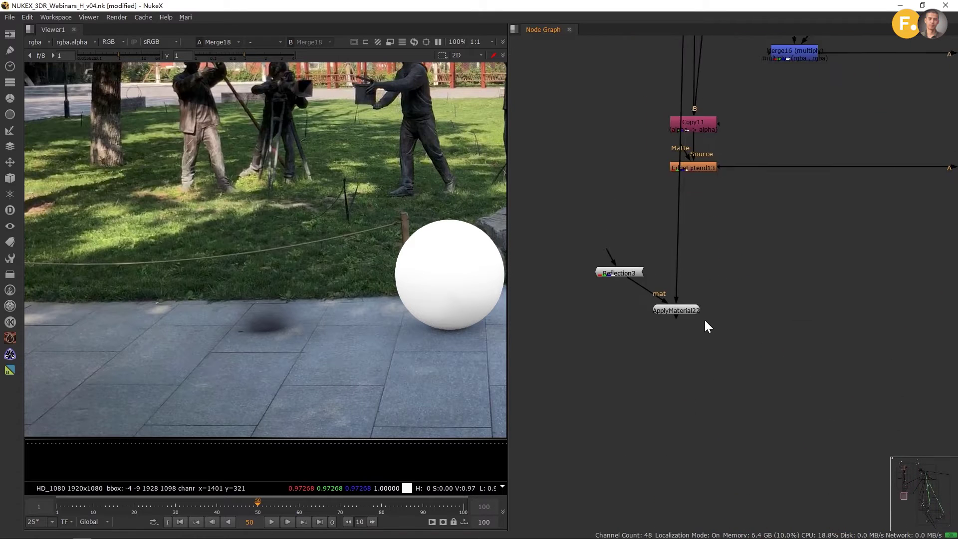
pyautogui.moveTo(633, 351); pyautogui.dragTo(633, 325)
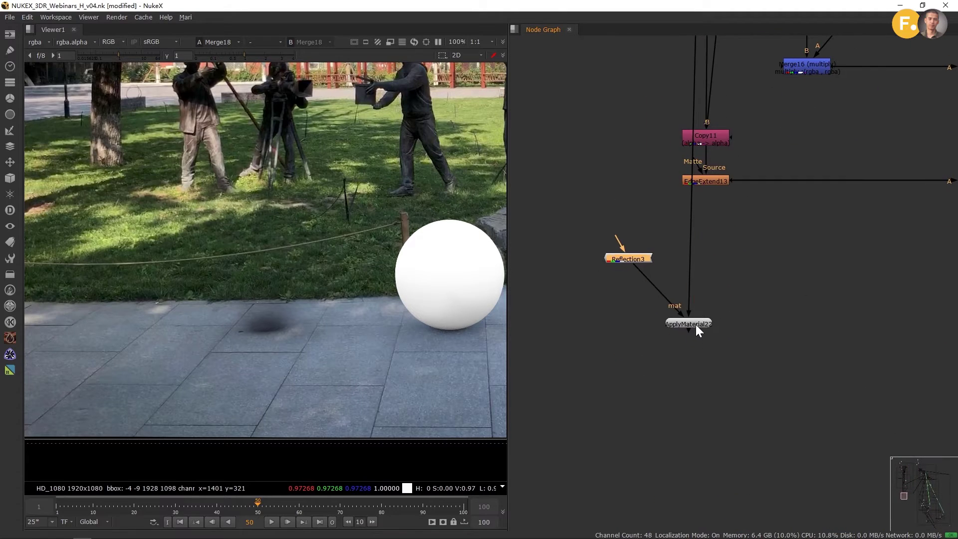
pyautogui.click(696, 325)
pyautogui.moveTo(681, 330); pyautogui.dragTo(669, 329)
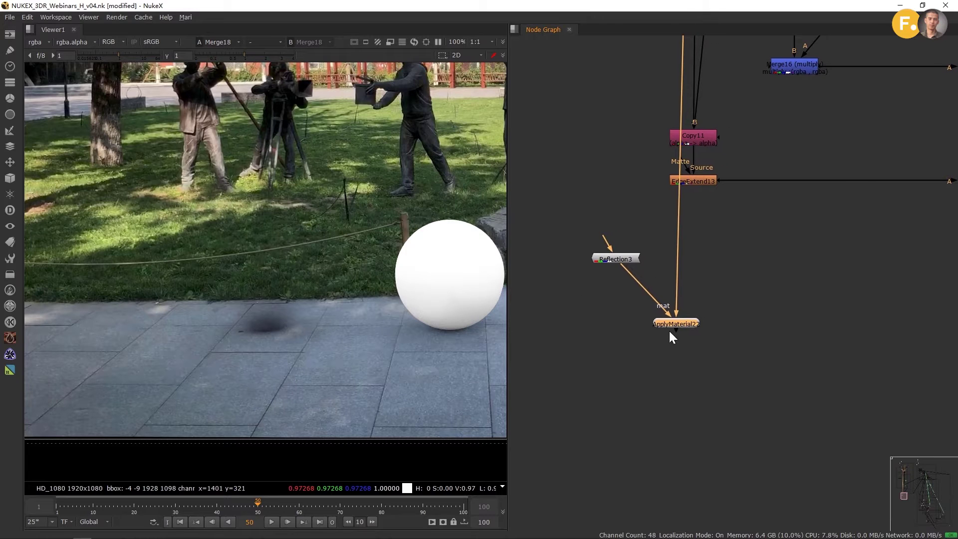
# Step: Add a Scene node connected below the new ApplyMaterial node and dismiss its properties
pyautogui.click(10, 178)
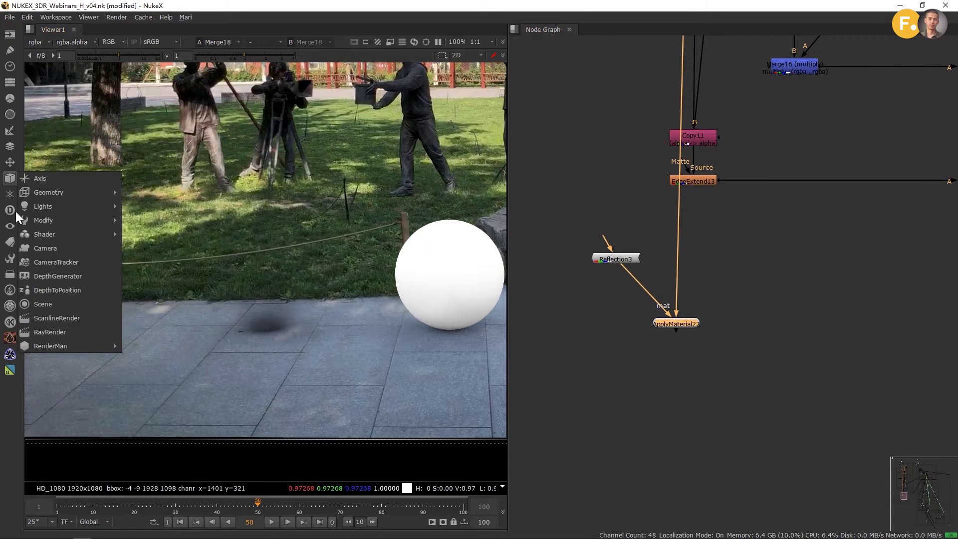
pyautogui.click(56, 308)
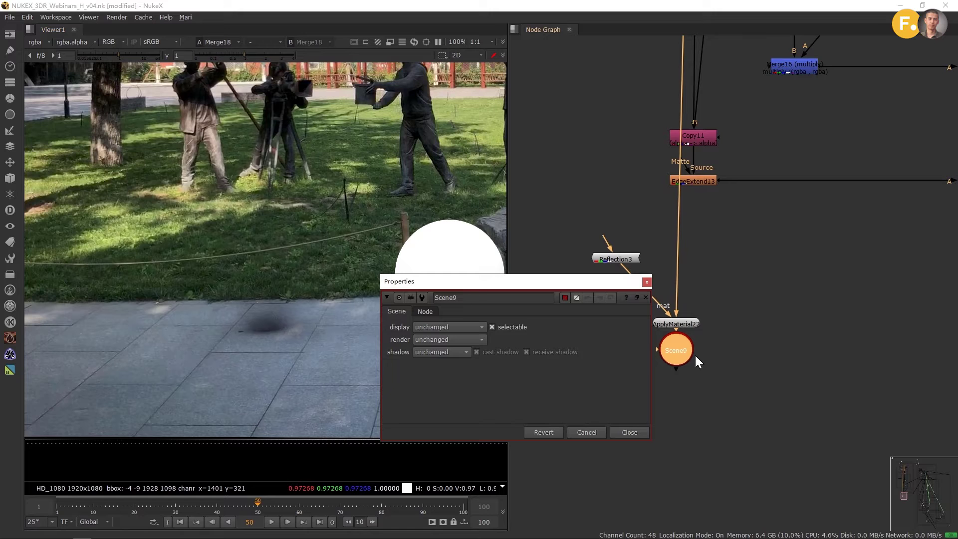
pyautogui.click(645, 298)
# Step: View the EditGeo2 mesh from the BakedMesh group in the 3D viewer
pyautogui.scroll(-2, 683, 330)
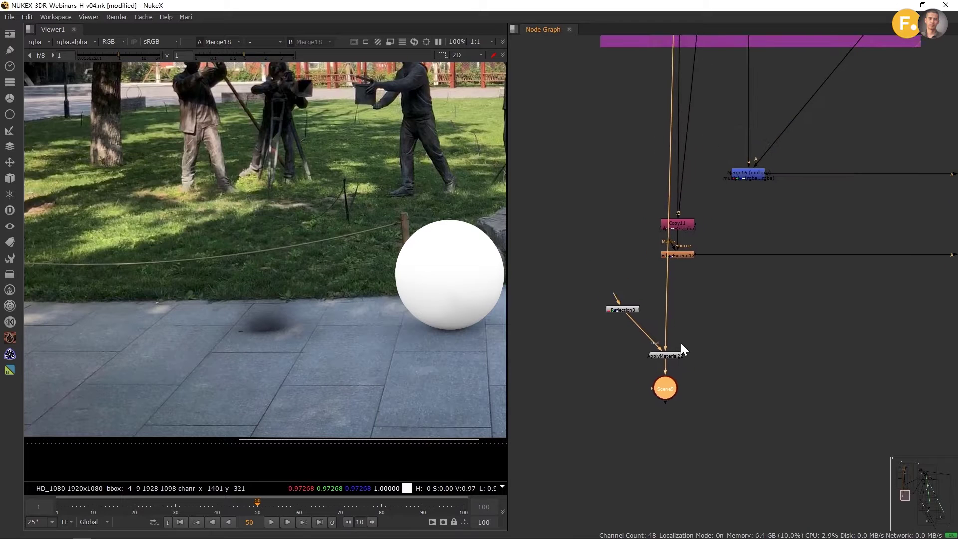
pyautogui.scroll(-2, 657, 334)
pyautogui.moveTo(681, 343); pyautogui.dragTo(657, 456)
pyautogui.moveTo(759, 138); pyautogui.dragTo(720, 477)
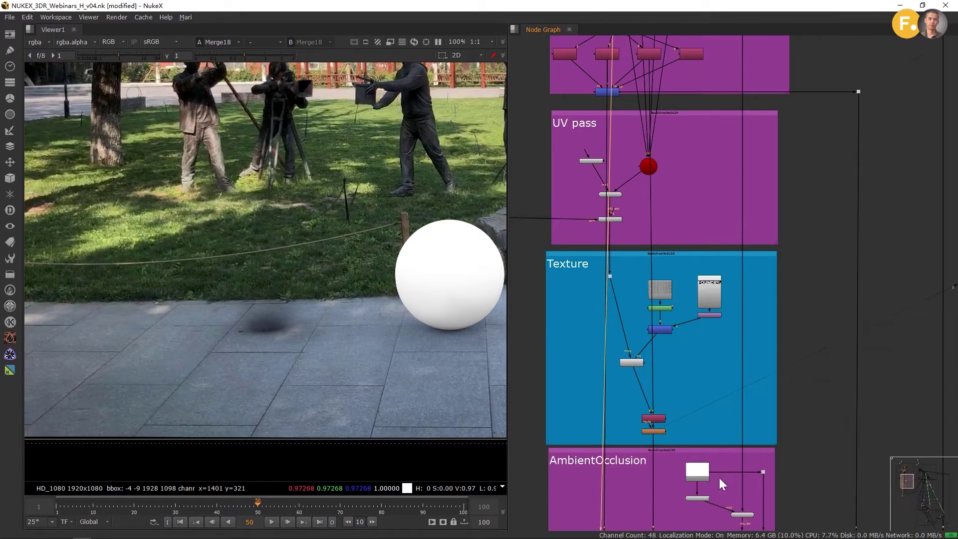
pyautogui.moveTo(752, 108); pyautogui.dragTo(722, 445)
pyautogui.scroll(5, 713, 178)
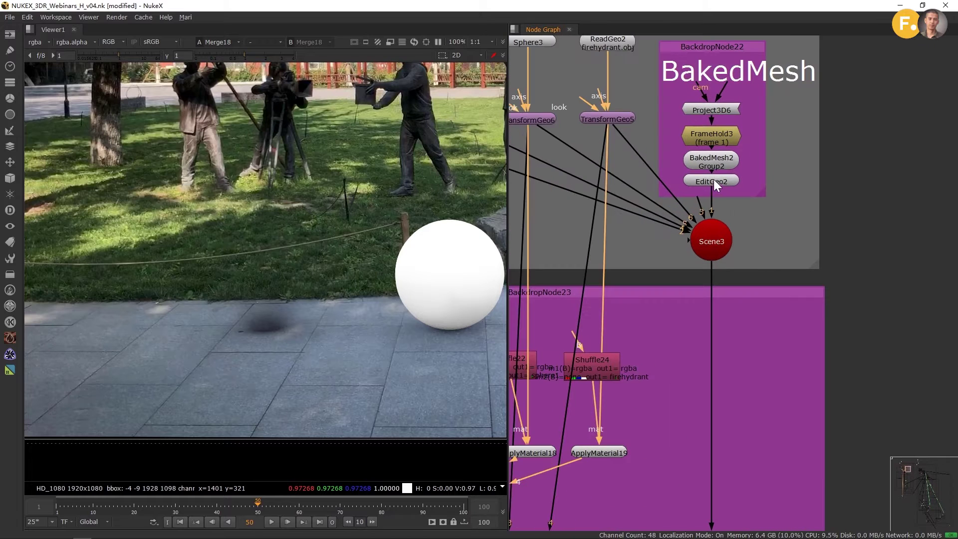
pyautogui.click(714, 181)
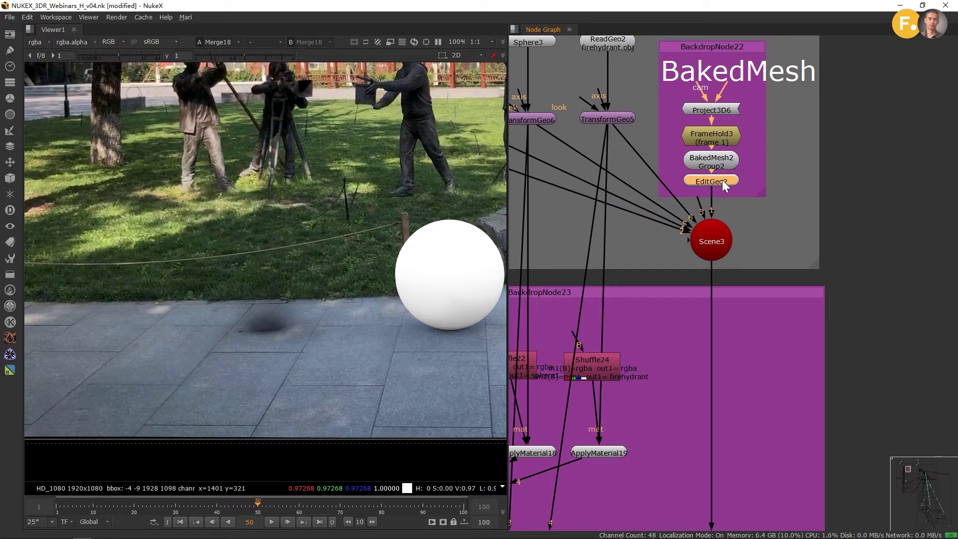
pyautogui.press('2')
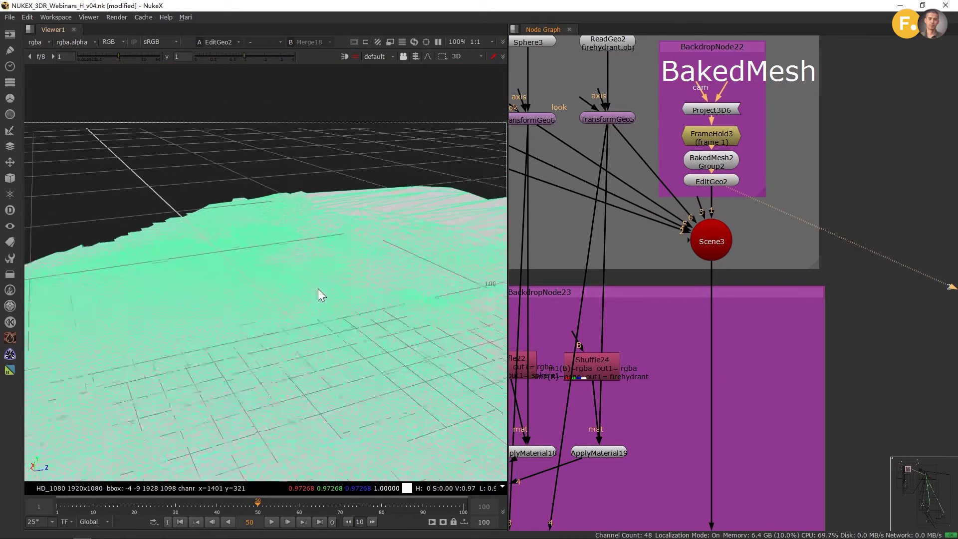
pyautogui.moveTo(314, 289); pyautogui.dragTo(349, 333)
pyautogui.scroll(-8, 672, 331)
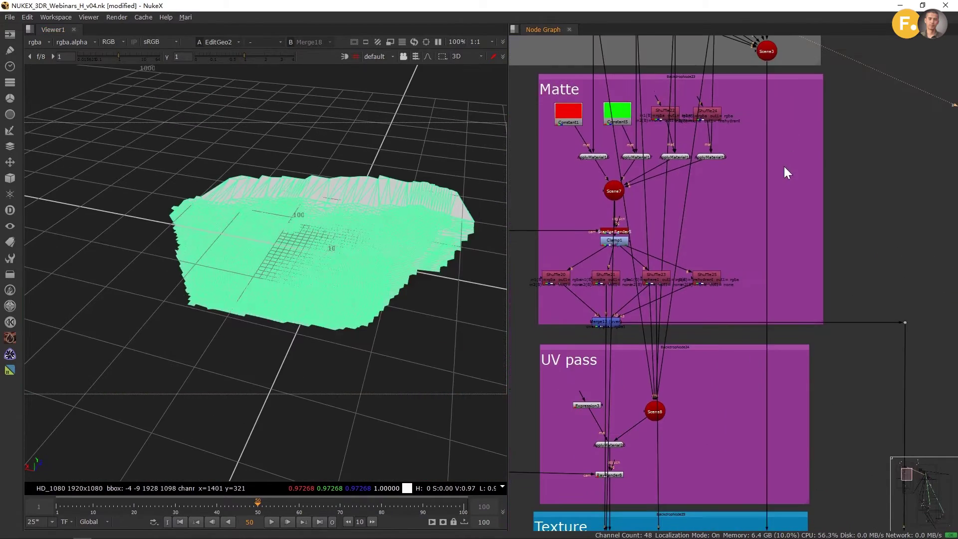
# Step: Deselect the mesh, view it from another angle, and widen the node graph to inspect the BakedMesh group
pyautogui.moveTo(757, 255); pyautogui.dragTo(741, 340)
pyautogui.click(442, 304)
pyautogui.moveTo(442, 304); pyautogui.dragTo(440, 324)
pyautogui.scroll(5, 745, 247)
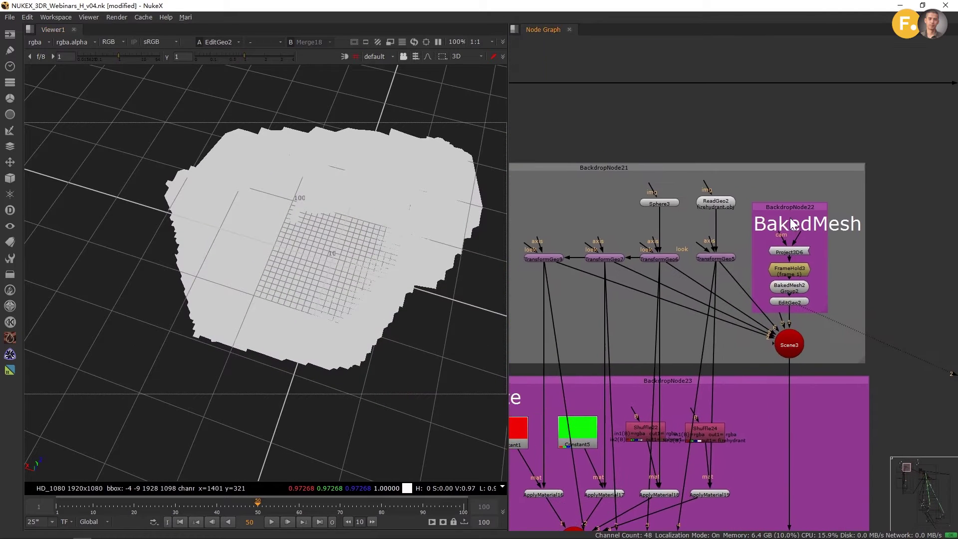
pyautogui.moveTo(790, 200); pyautogui.dragTo(838, 230)
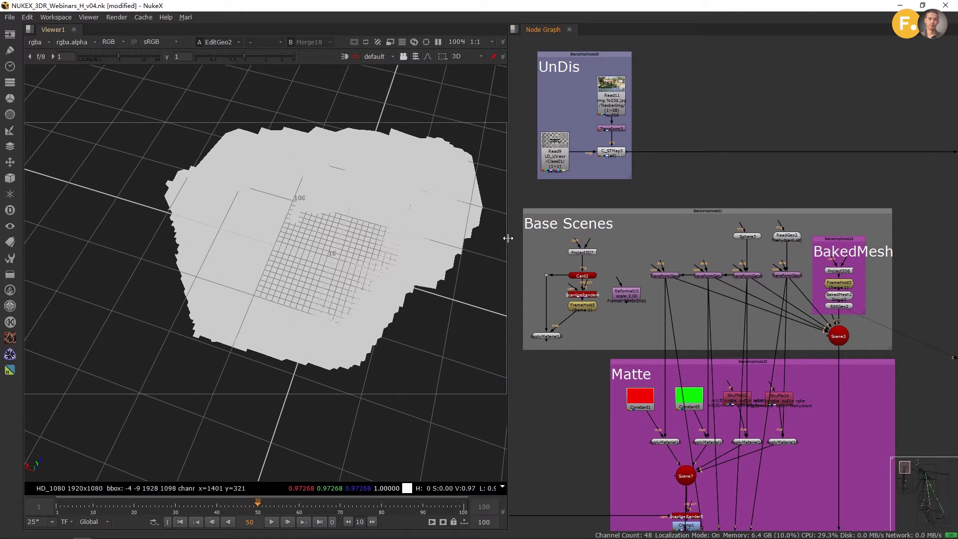
pyautogui.moveTo(509, 233); pyautogui.dragTo(382, 233)
pyautogui.scroll(3, 729, 247)
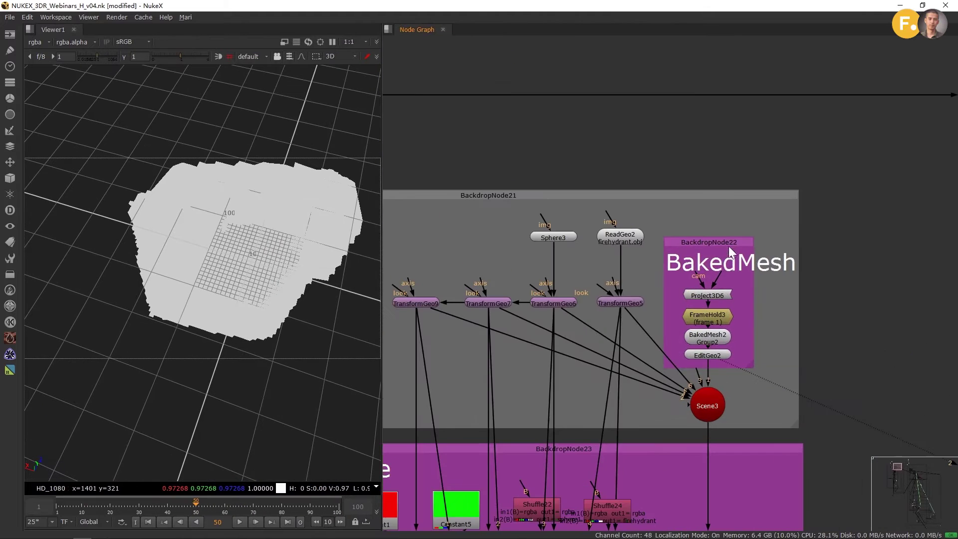
# Step: Delete the Project3D6 node from the top of the BakedMesh group
pyautogui.moveTo(728, 246); pyautogui.dragTo(745, 195)
pyautogui.scroll(3, 734, 224)
pyautogui.click(723, 237)
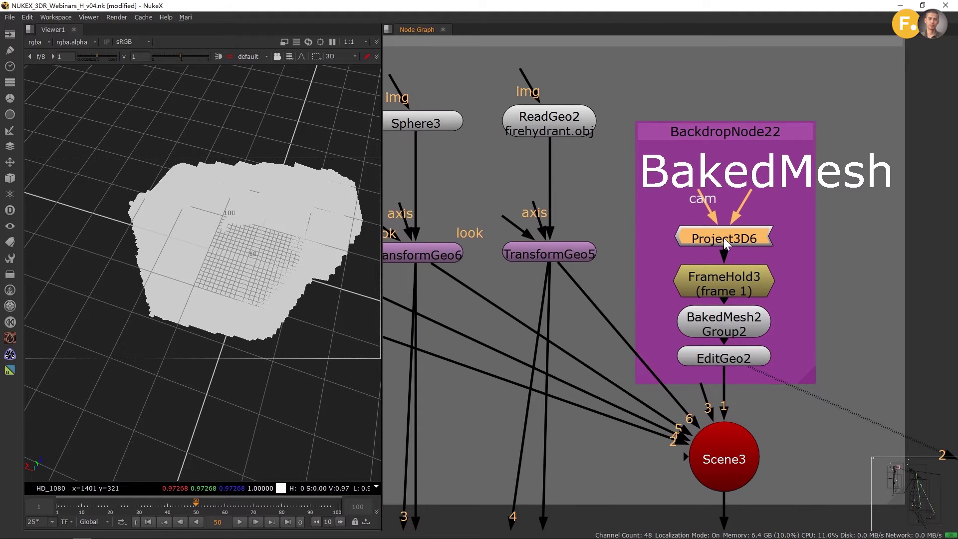
pyautogui.press('Delete')
pyautogui.scroll(-2, 758, 225)
pyautogui.moveTo(747, 231); pyautogui.dragTo(758, 259)
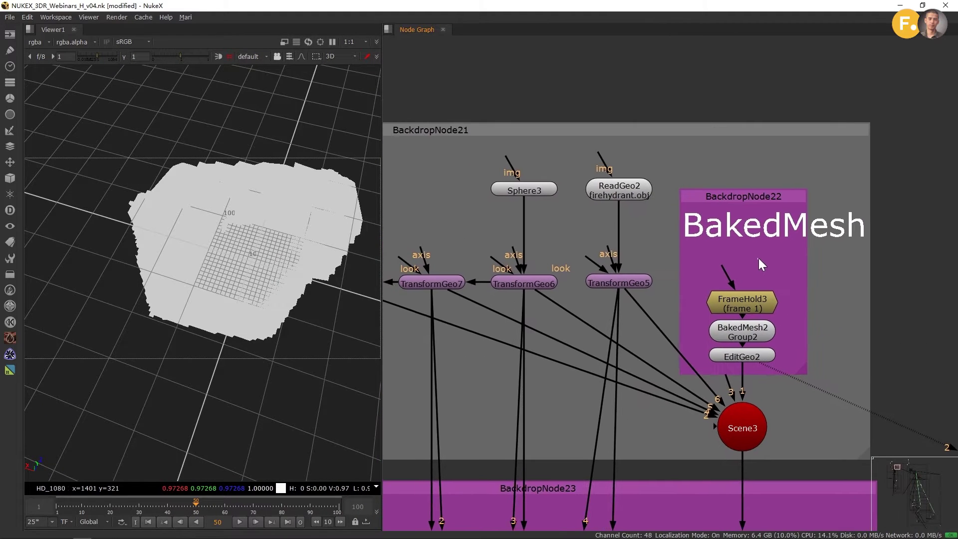
# Step: Add a new Project3D node above FrameHold3 in the BakedMesh group, moving its properties window clear of the group
pyautogui.click(10, 178)
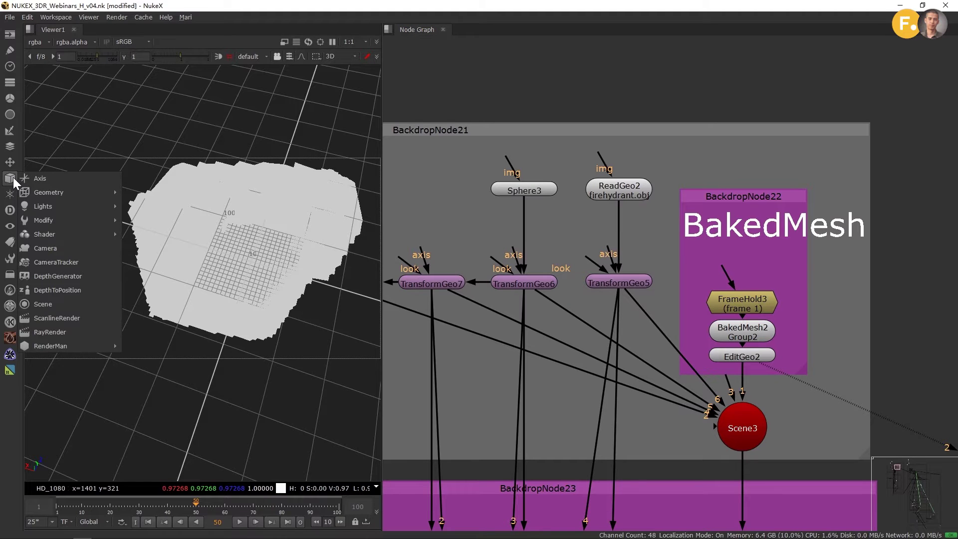
pyautogui.moveTo(38, 235)
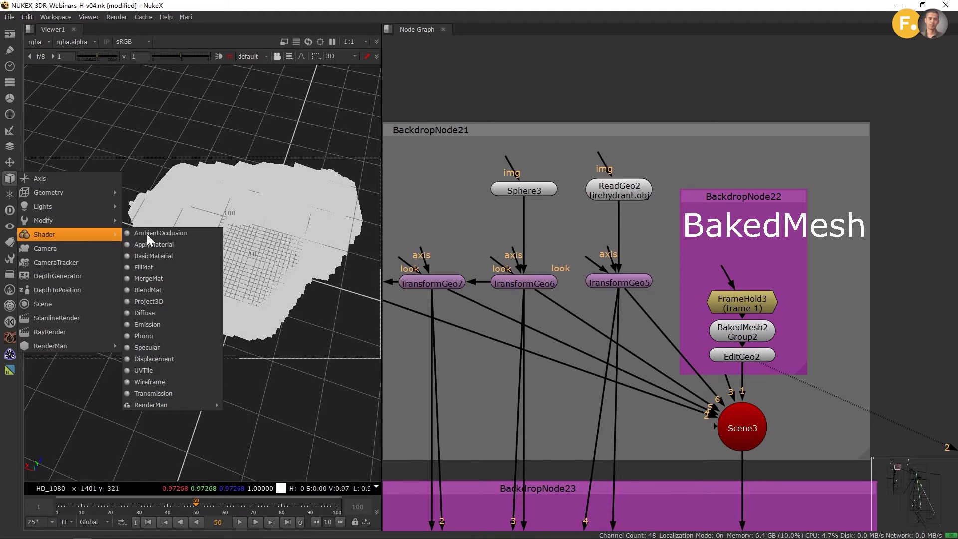
pyautogui.click(160, 301)
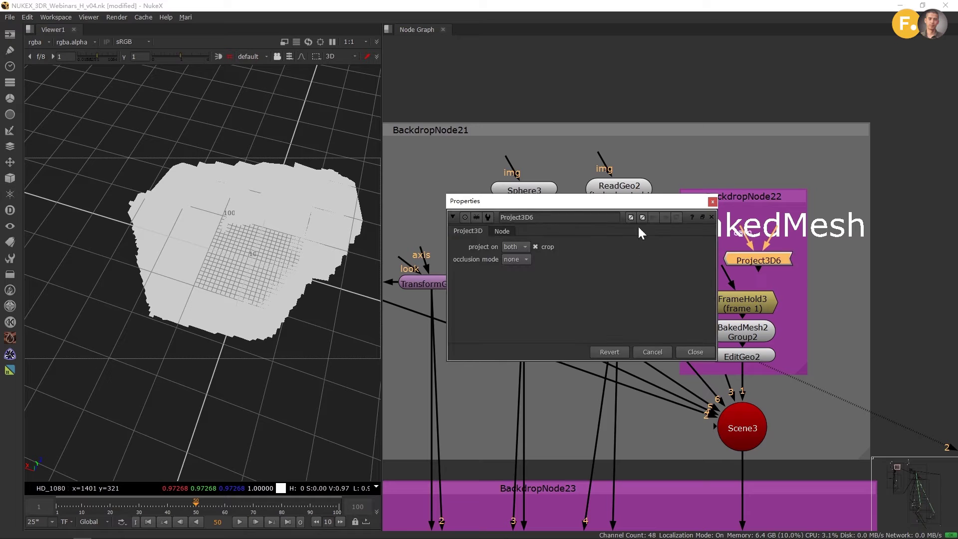
pyautogui.moveTo(638, 202); pyautogui.dragTo(580, 272)
# Step: Wire the new Project3D node into FrameHold3, with Camera1 as its cam input and C_STMap3 as its image, and dismiss its properties
pyautogui.moveTo(716, 275); pyautogui.dragTo(535, 196)
pyautogui.scroll(-3, 708, 232)
pyautogui.scroll(1, 843, 172)
pyautogui.moveTo(948, 182); pyautogui.dragTo(651, 212)
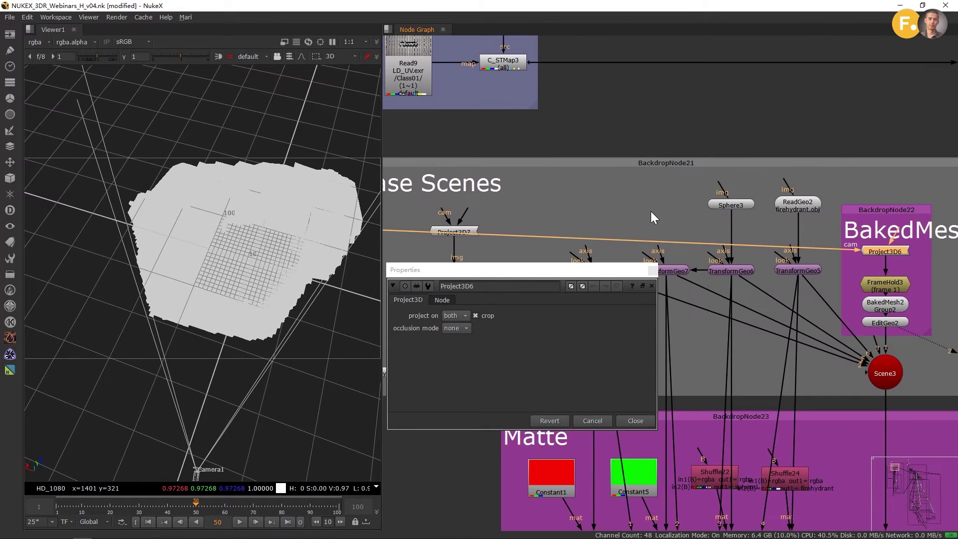
pyautogui.moveTo(856, 283); pyautogui.dragTo(457, 145)
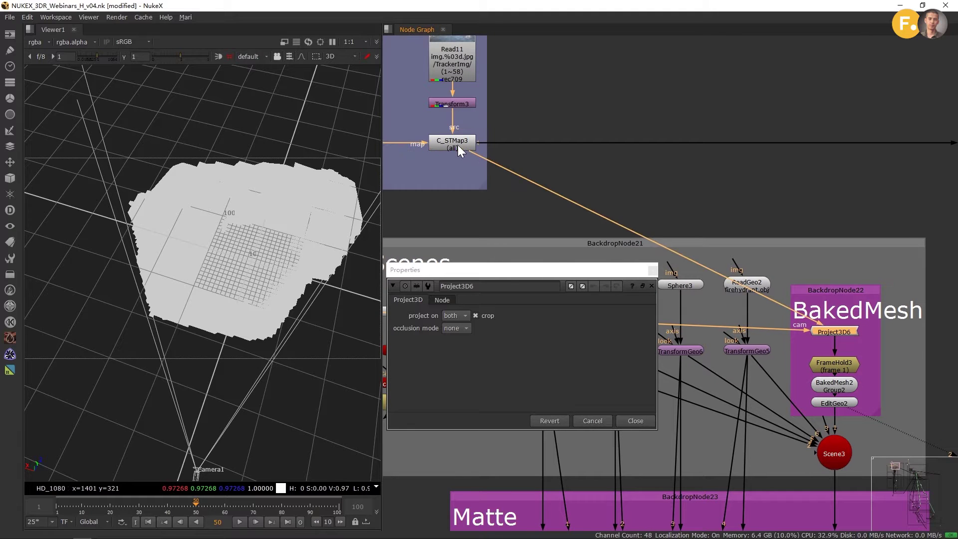
pyautogui.click(652, 271)
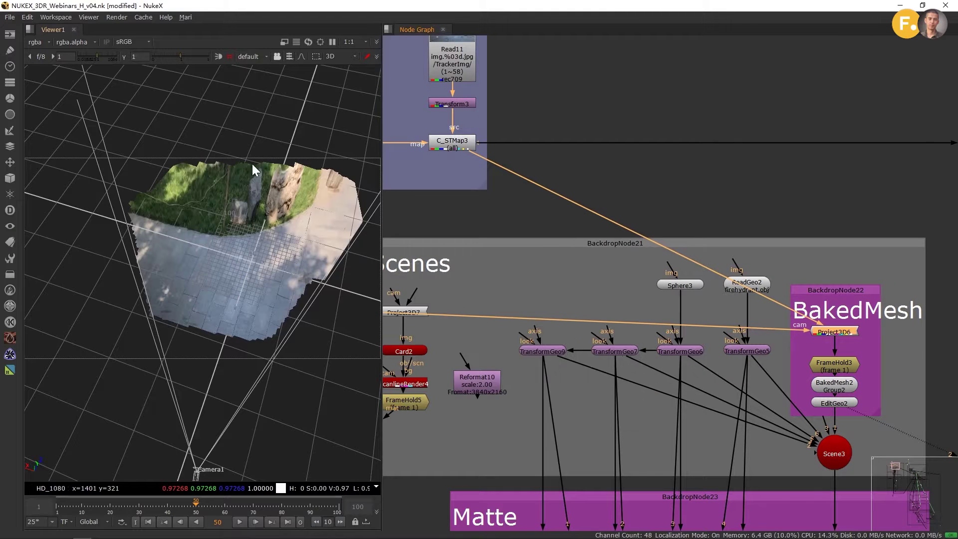
# Step: Insert a Shuffle node with its alpha channel filled with white between C_STMap3 and Project3D6
pyautogui.moveTo(280, 302); pyautogui.dragTo(256, 295)
pyautogui.scroll(5, 747, 292)
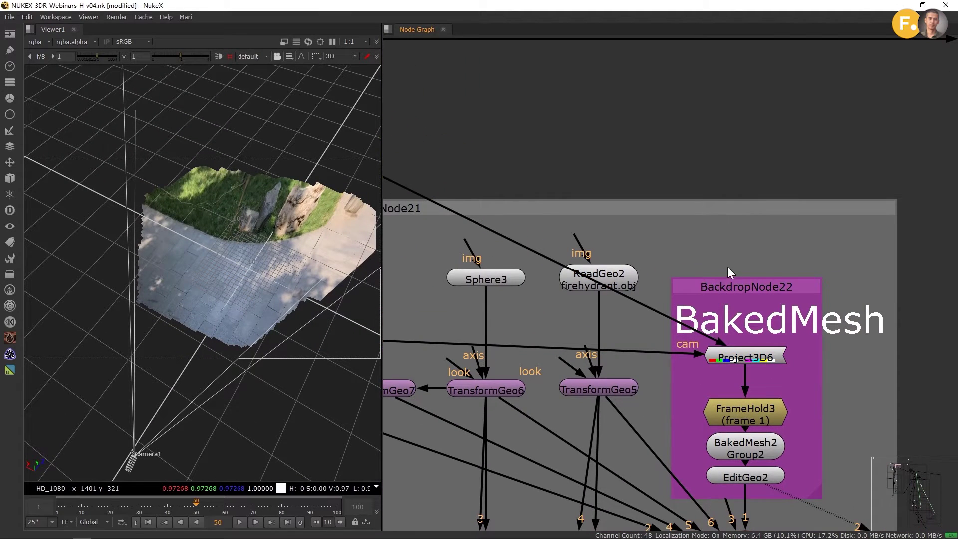
pyautogui.moveTo(727, 267); pyautogui.dragTo(725, 274)
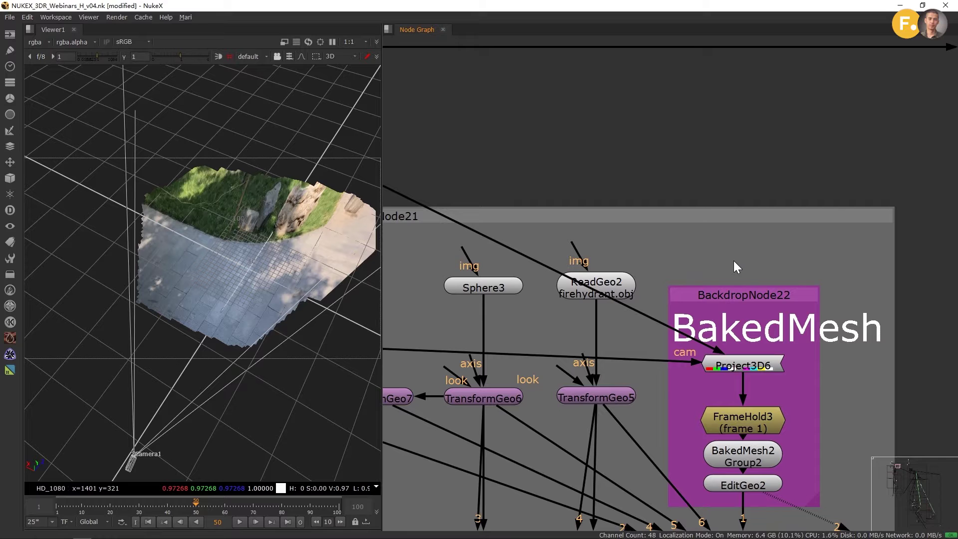
pyautogui.press('h')
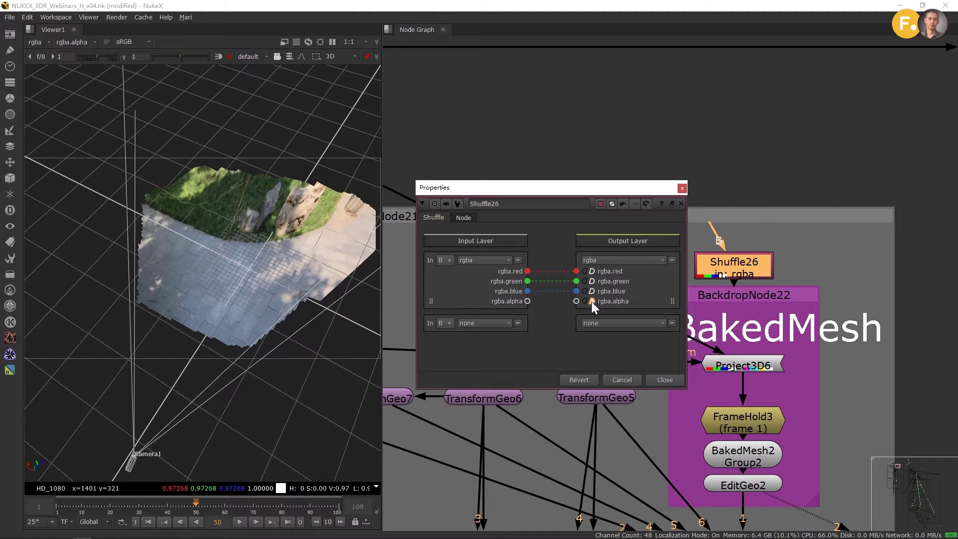
pyautogui.click(681, 188)
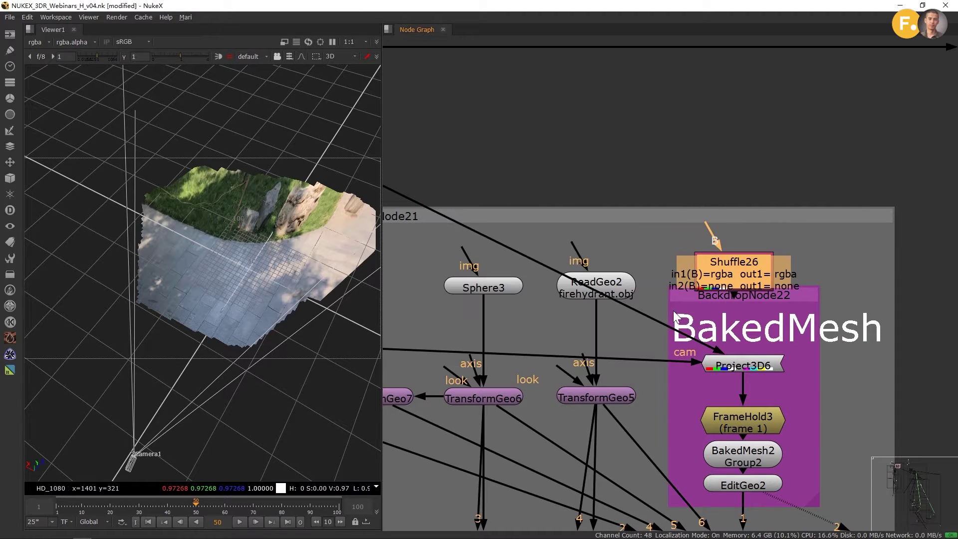
pyautogui.moveTo(741, 268)
pyautogui.mouseDown()
pyautogui.moveTo(656, 319)
pyautogui.moveTo(765, 253)
pyautogui.moveTo(733, 260)
pyautogui.mouseUp()
pyautogui.moveTo(795, 304); pyautogui.dragTo(794, 295)
# Step: Select the FrameHold3 node in the BakedMesh group and examine its place in the projection chain
pyautogui.scroll(4, 794, 295)
pyautogui.click(743, 291)
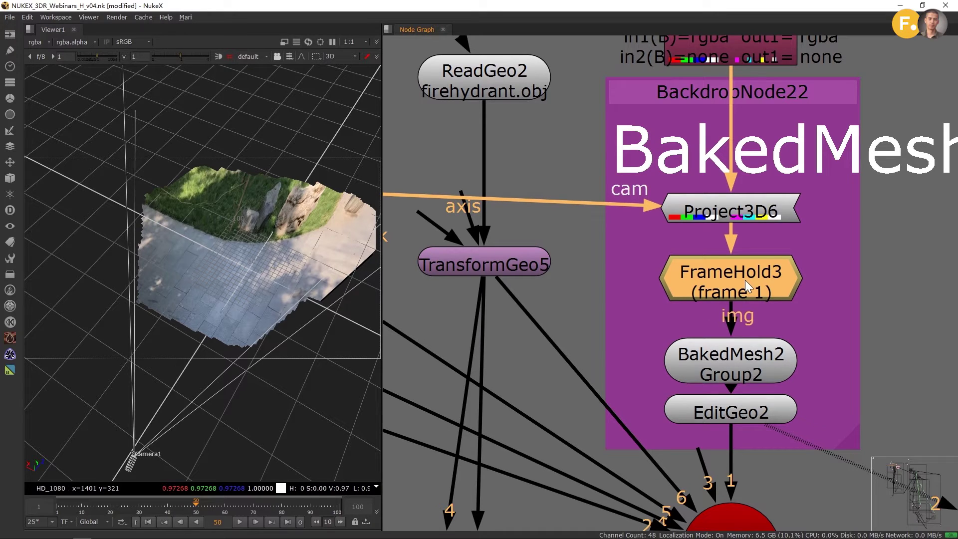
pyautogui.moveTo(794, 250); pyautogui.dragTo(803, 197)
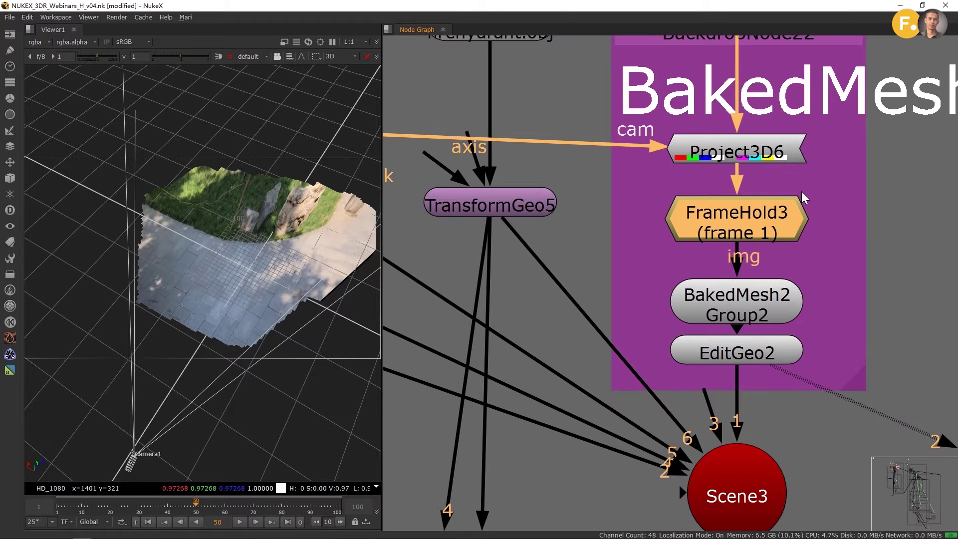
pyautogui.scroll(-8, 640, 244)
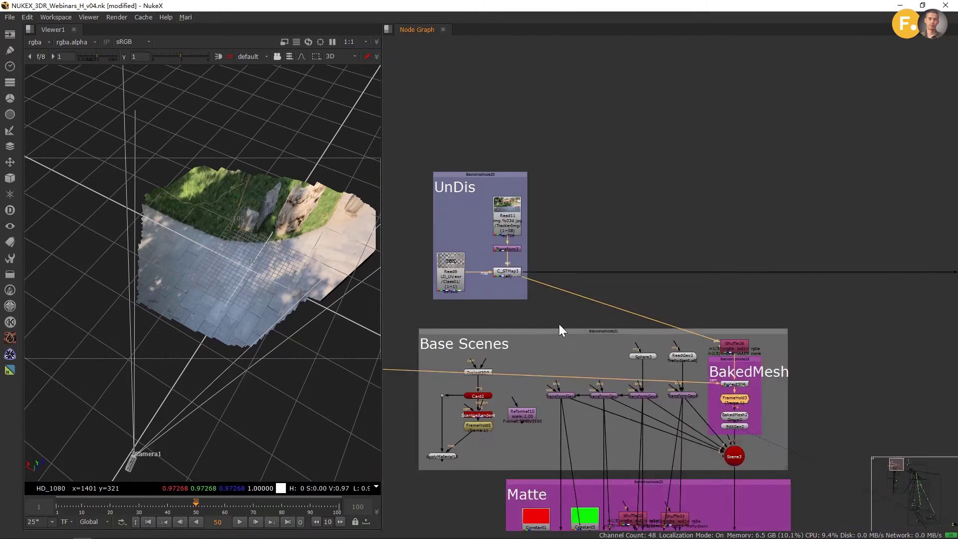
# Step: View the C_STMap3 plate at frame 1 in a widened viewer
pyautogui.moveTo(559, 325); pyautogui.dragTo(611, 353)
pyautogui.click(600, 328)
pyautogui.press('1')
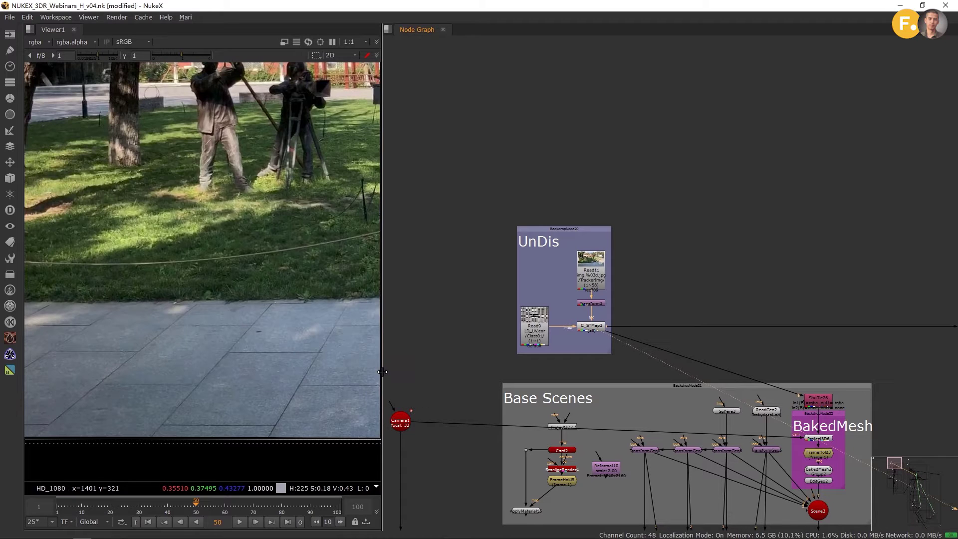
pyautogui.moveTo(381, 372); pyautogui.dragTo(742, 379)
pyautogui.scroll(-4, 371, 339)
pyautogui.moveTo(370, 339); pyautogui.dragTo(268, 397)
pyautogui.scroll(1, 359, 355)
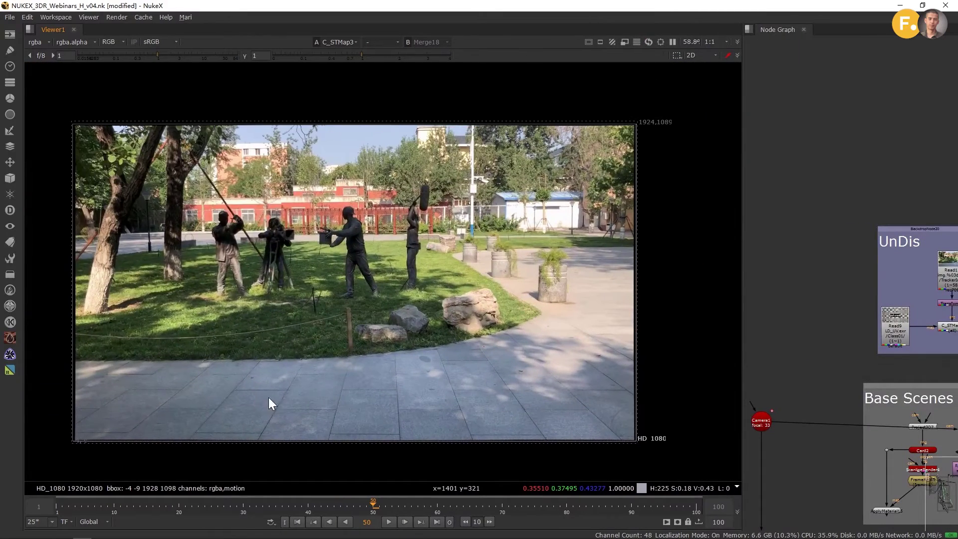
pyautogui.click(56, 508)
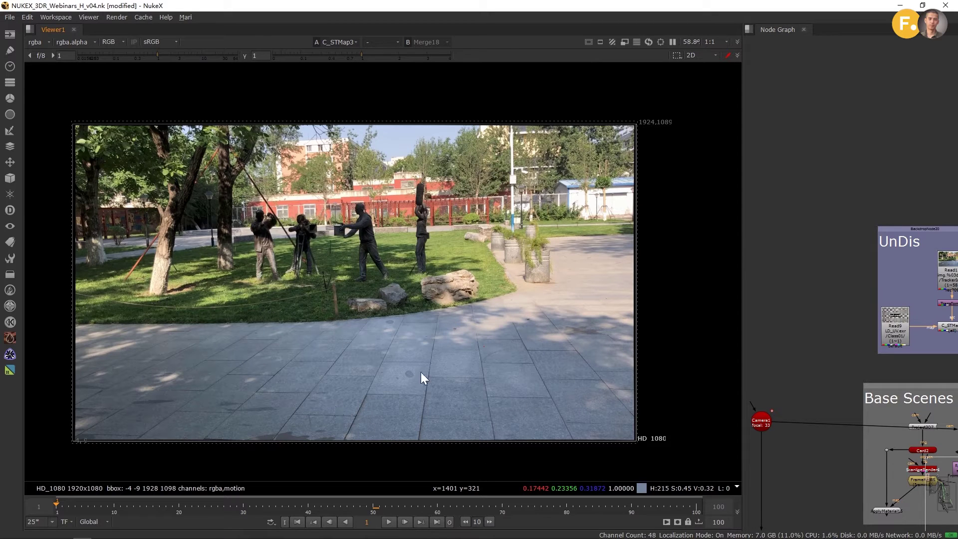
# Step: Widen the node graph again and select the Scene9 node in the reflection setup below the AmbientOcclusion group
pyautogui.moveTo(823, 361); pyautogui.dragTo(801, 348)
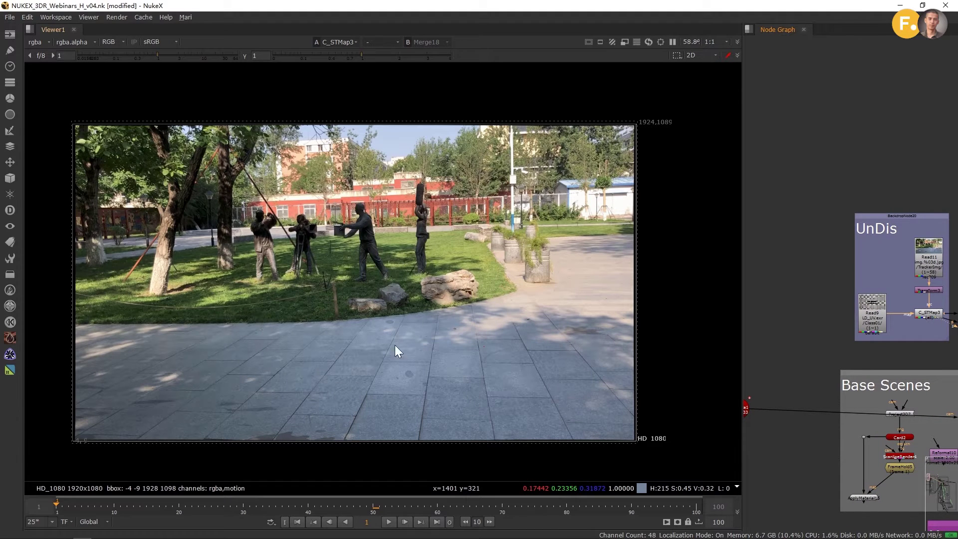
pyautogui.scroll(-2, 772, 297)
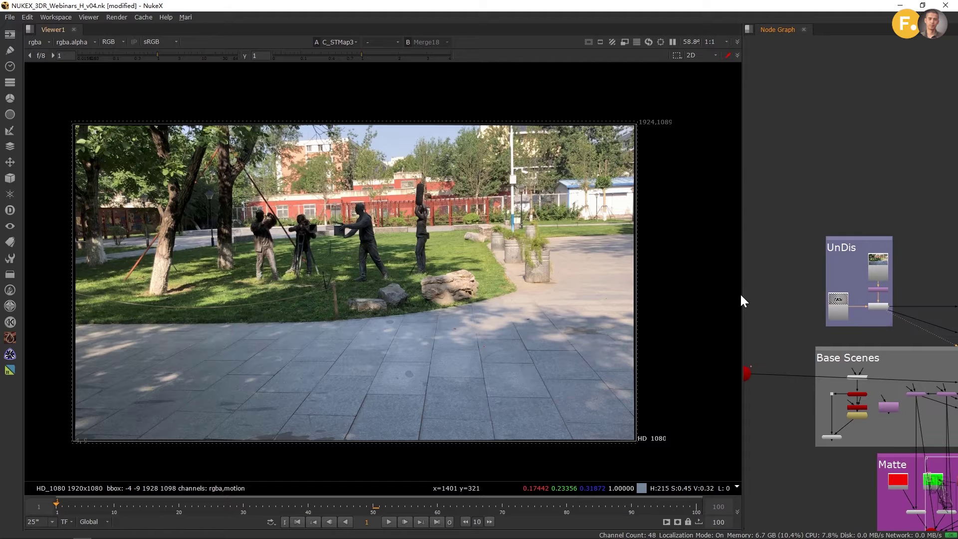
pyautogui.moveTo(741, 295); pyautogui.dragTo(446, 294)
pyautogui.moveTo(723, 361); pyautogui.dragTo(754, 283)
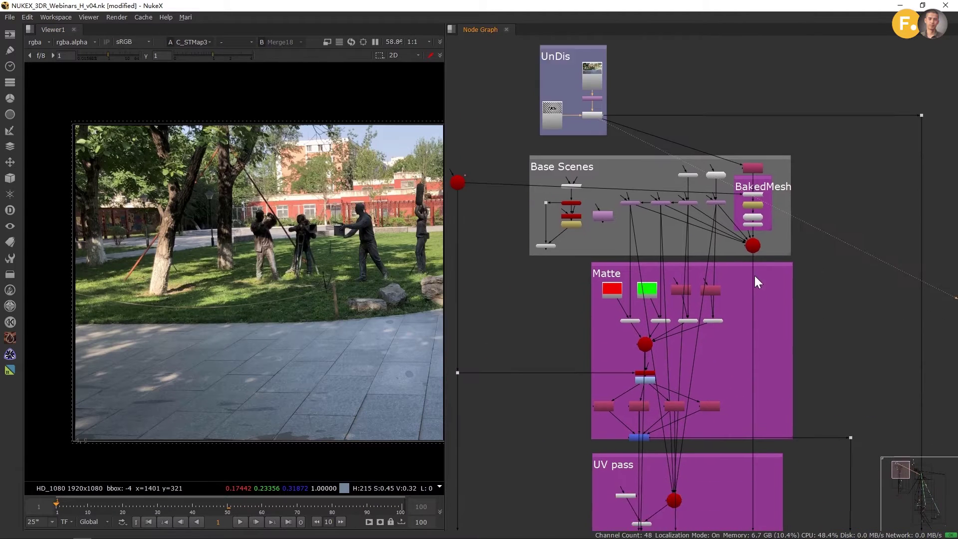
pyautogui.moveTo(748, 428); pyautogui.dragTo(753, 170)
pyautogui.moveTo(738, 460); pyautogui.dragTo(746, 312)
pyautogui.moveTo(737, 480); pyautogui.dragTo(714, 322)
pyautogui.moveTo(673, 437)
pyautogui.mouseDown()
pyautogui.moveTo(698, 360)
pyautogui.moveTo(688, 411)
pyautogui.mouseUp()
pyautogui.click(640, 466)
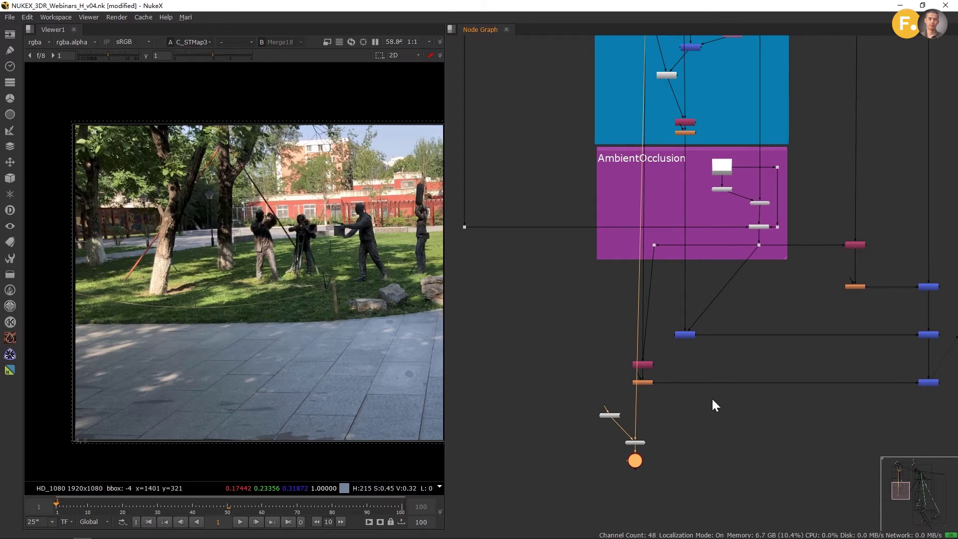
# Step: Connect the baked ground mesh from EditGeo2 to Scene9 as its second input
pyautogui.scroll(-2, 713, 399)
pyautogui.moveTo(773, 138); pyautogui.dragTo(717, 439)
pyautogui.moveTo(734, 209); pyautogui.dragTo(729, 306)
pyautogui.scroll(5, 696, 265)
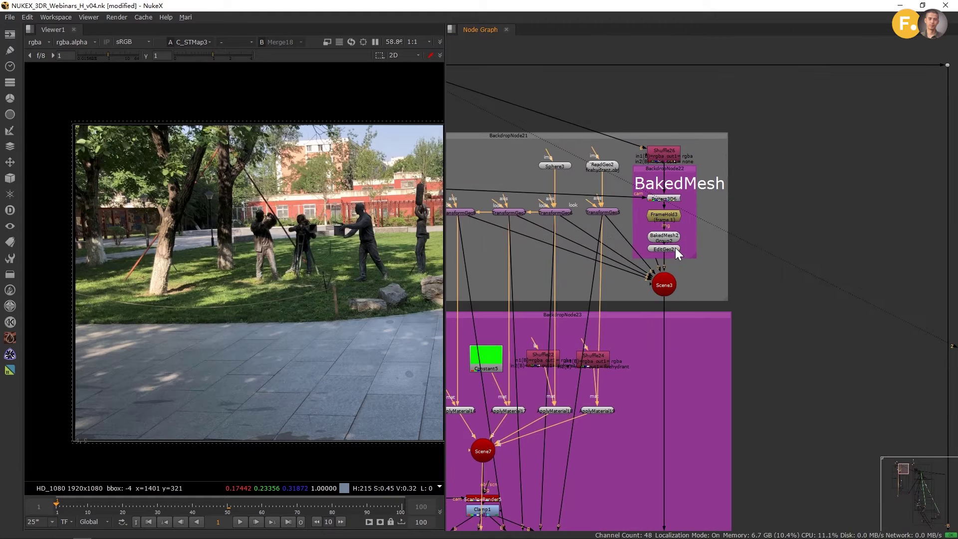
pyautogui.scroll(-5, 675, 247)
pyautogui.scroll(-15, 743, 407)
pyautogui.scroll(8, 763, 343)
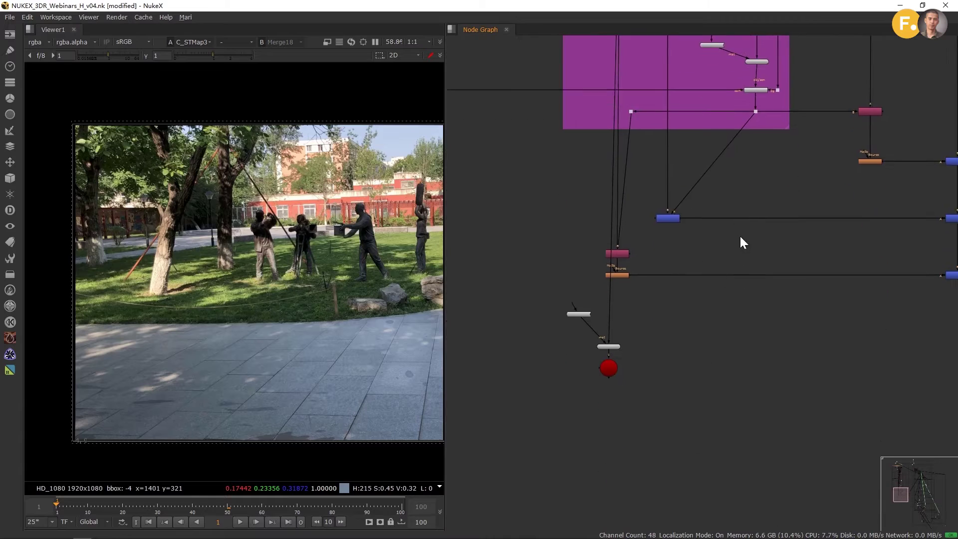
pyautogui.scroll(-4, 740, 236)
pyautogui.scroll(8, 703, 342)
pyautogui.moveTo(609, 258); pyautogui.dragTo(670, 362)
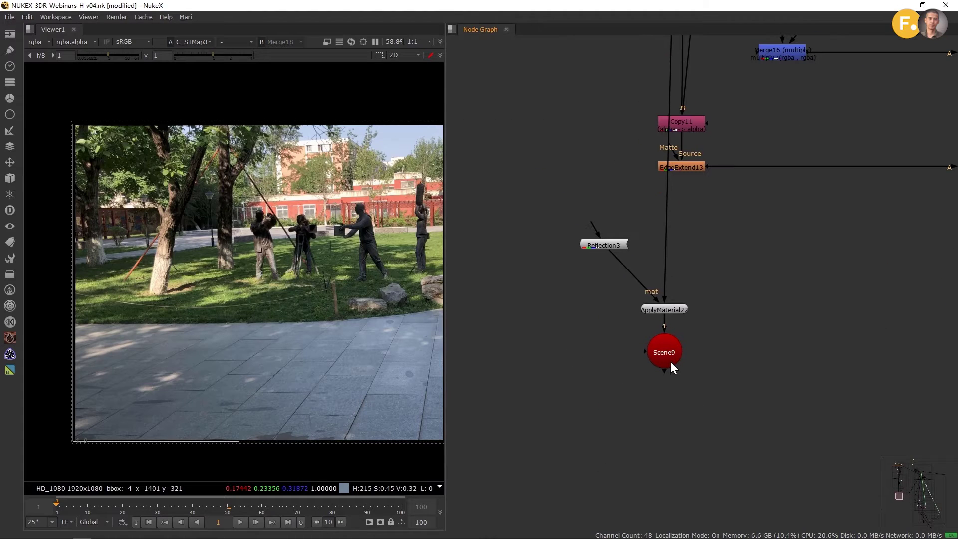
pyautogui.click(669, 356)
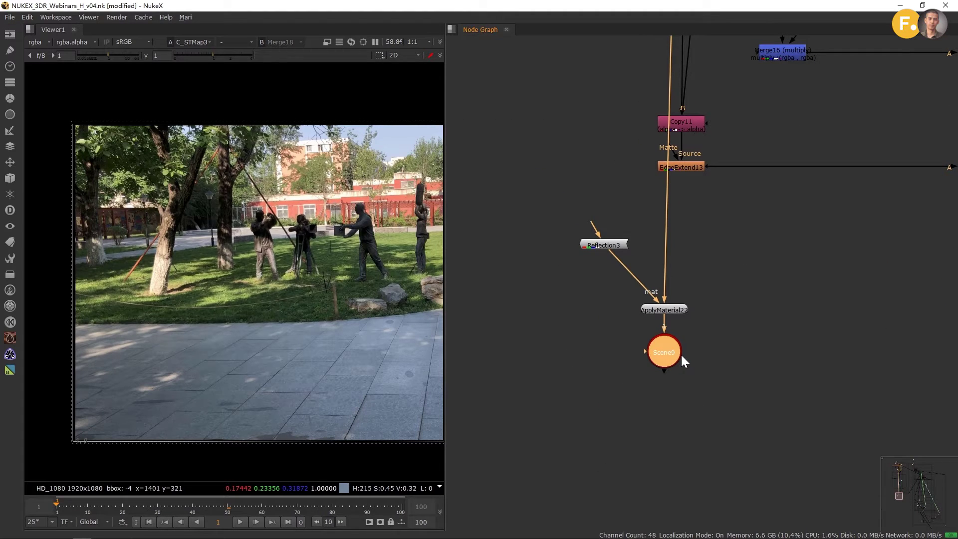
pyautogui.press('y')
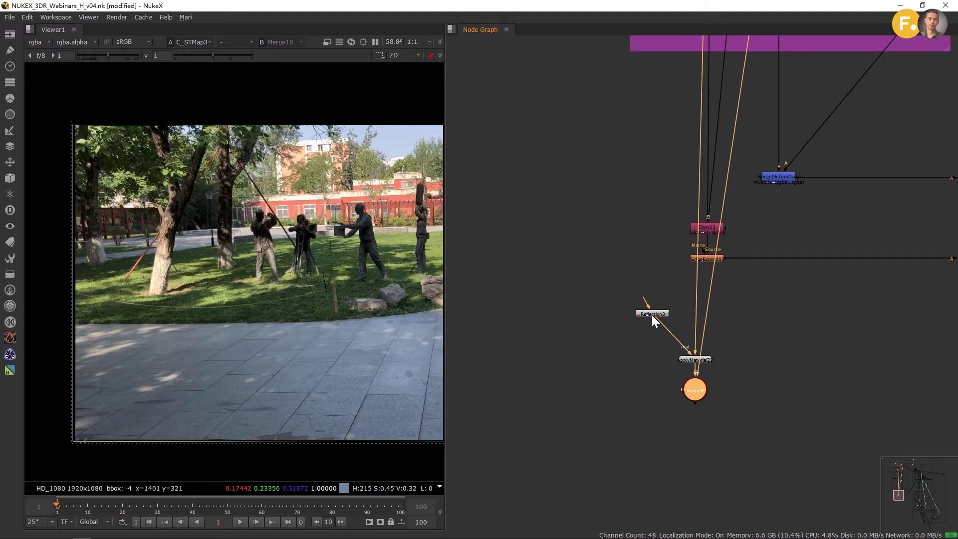
# Step: Move Reflection3 closer to ApplyMaterial22, and paste a copy of the AmbientOcclusion group's RayRender node below Scene9
pyautogui.moveTo(651, 315); pyautogui.dragTo(675, 371)
pyautogui.moveTo(589, 315); pyautogui.dragTo(778, 487)
pyautogui.moveTo(761, 388); pyautogui.dragTo(709, 394)
pyautogui.scroll(-1, 724, 374)
pyautogui.scroll(2, 779, 142)
pyautogui.moveTo(780, 142); pyautogui.dragTo(759, 178)
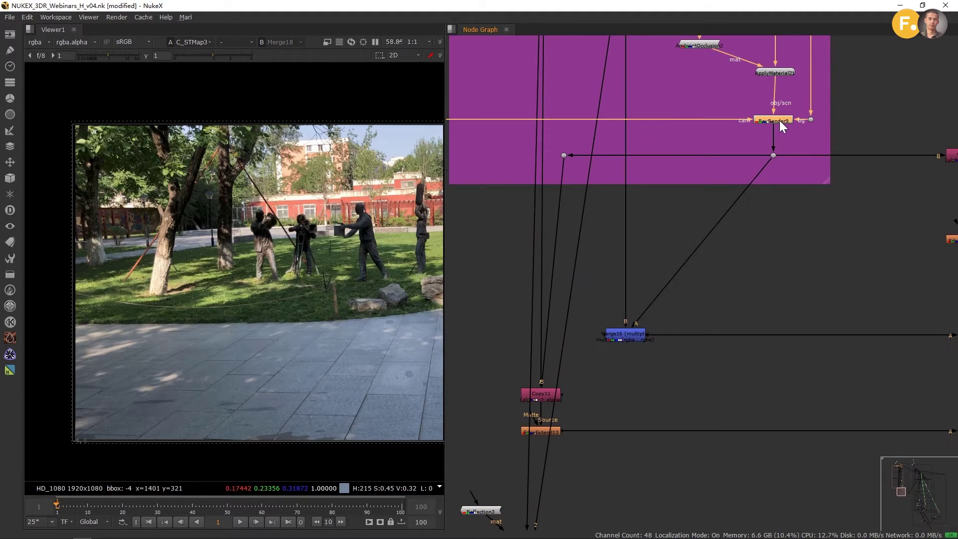
pyautogui.moveTo(679, 508); pyautogui.dragTo(785, 273)
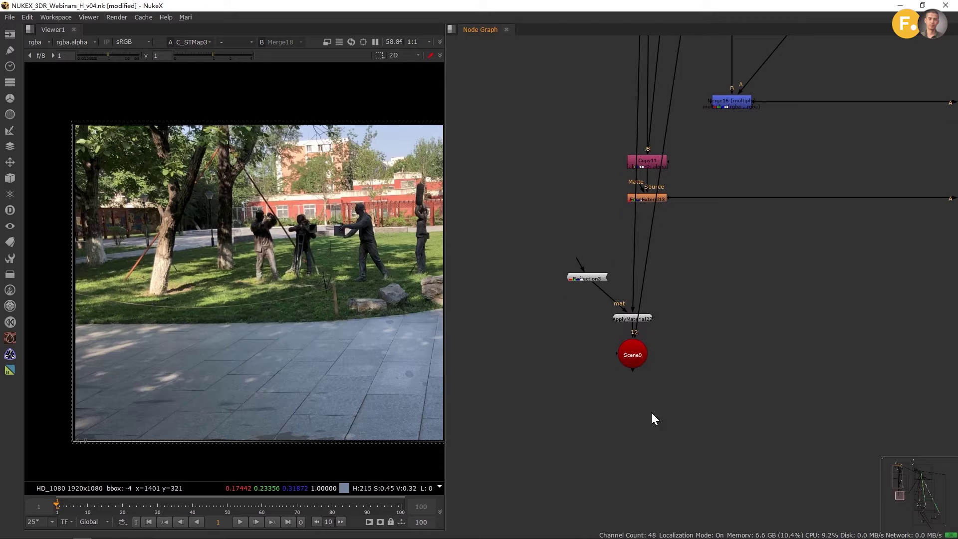
pyautogui.hotkey('ctrl', 'v')
pyautogui.moveTo(643, 411); pyautogui.dragTo(666, 401)
# Step: Connect the obj/scn input of RayRender10 to Scene9, align it underneath, and check its render properties
pyautogui.scroll(3, 655, 411)
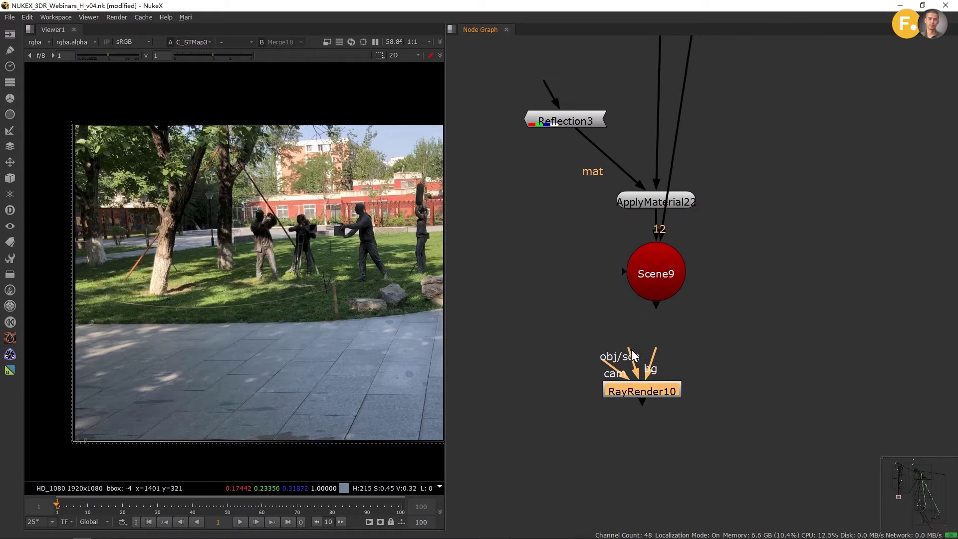
pyautogui.moveTo(632, 351); pyautogui.dragTo(650, 292)
pyautogui.moveTo(667, 392); pyautogui.dragTo(679, 393)
pyautogui.click(792, 415)
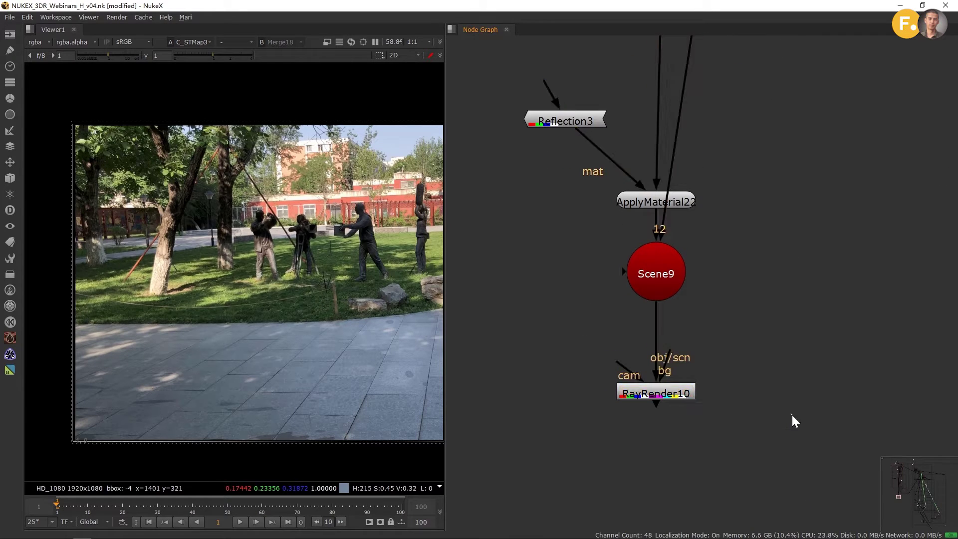
pyautogui.doubleClick(657, 396)
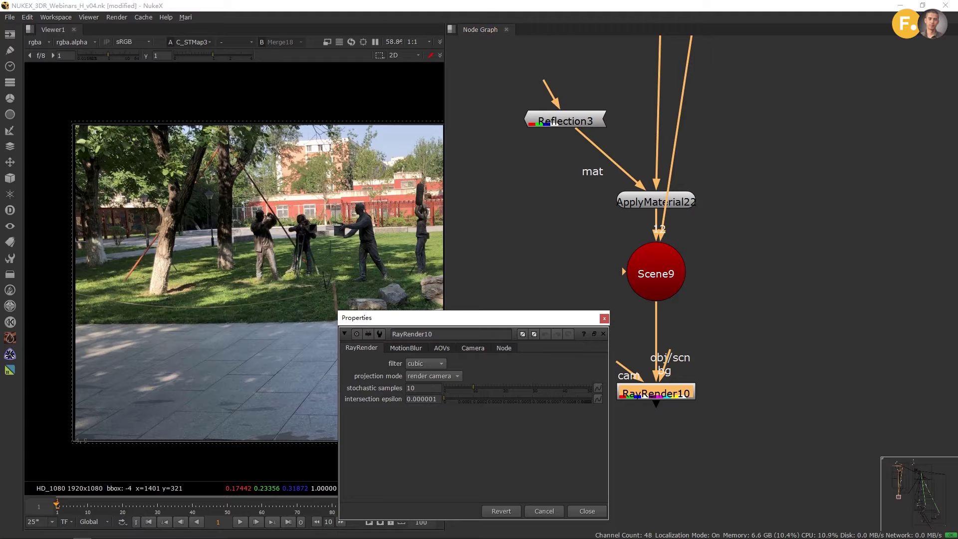
pyautogui.click(603, 318)
# Step: Connect RayRender10's cam input to the camera line's dot and add a dot that bends the connection at a right angle
pyautogui.scroll(-3, 630, 319)
pyautogui.moveTo(630, 320); pyautogui.dragTo(565, 82)
pyautogui.scroll(-4, 798, 371)
pyautogui.scroll(-1, 784, 370)
pyautogui.scroll(2, 766, 403)
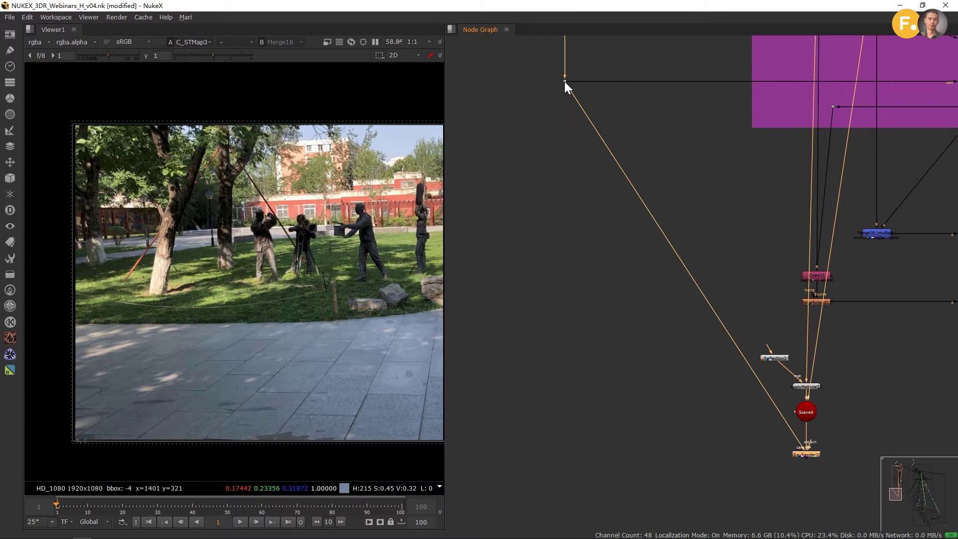
pyautogui.moveTo(612, 175); pyautogui.dragTo(623, 157)
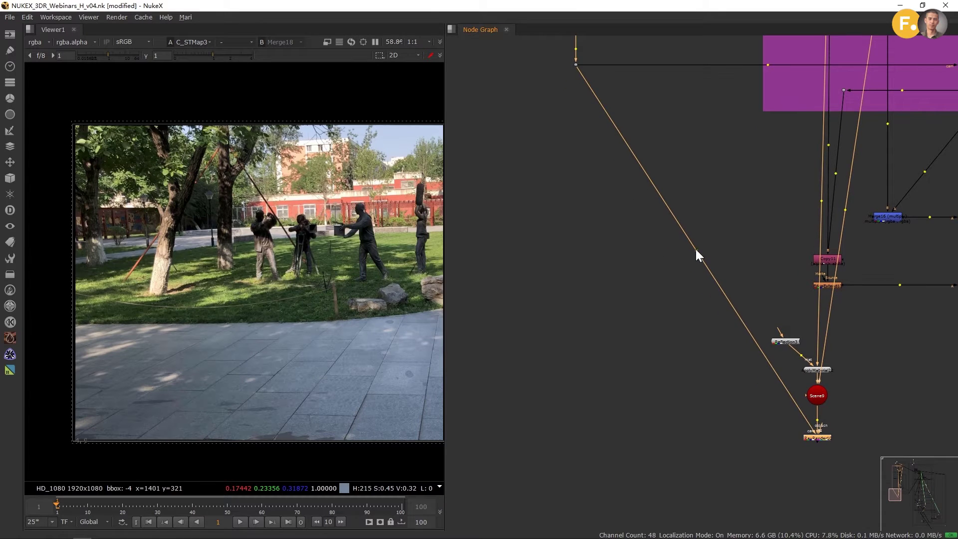
pyautogui.moveTo(696, 249); pyautogui.dragTo(570, 434)
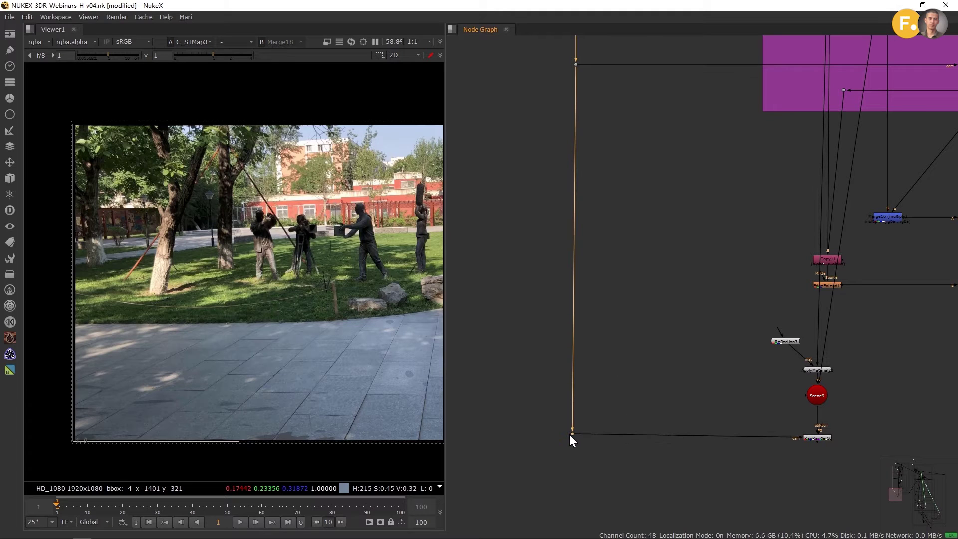
# Step: Align all dots of the camera line vertically with the camera scene node at its upper end
pyautogui.scroll(-1, 608, 303)
pyautogui.moveTo(610, 301); pyautogui.dragTo(630, 372)
pyautogui.moveTo(565, 144); pyautogui.dragTo(675, 519)
pyautogui.press('l')
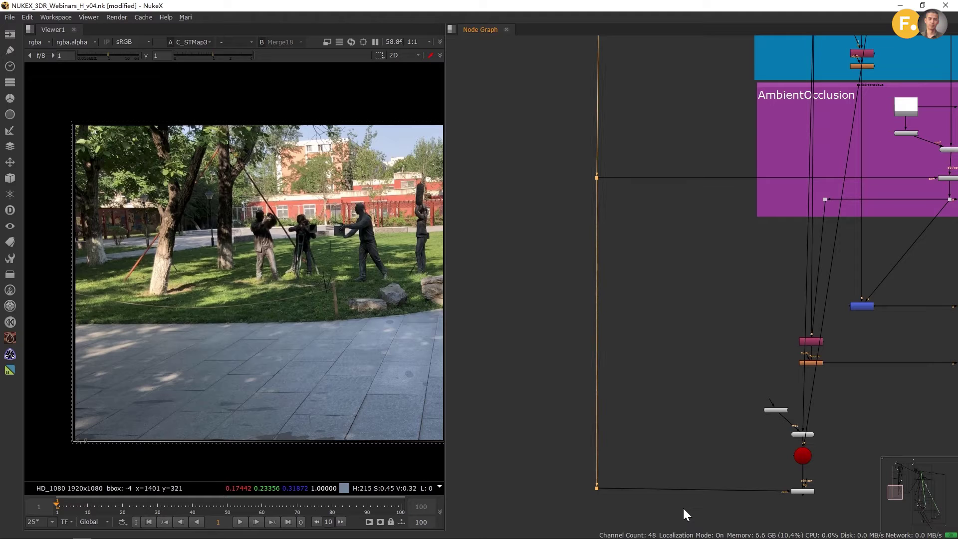
pyautogui.scroll(-4, 731, 454)
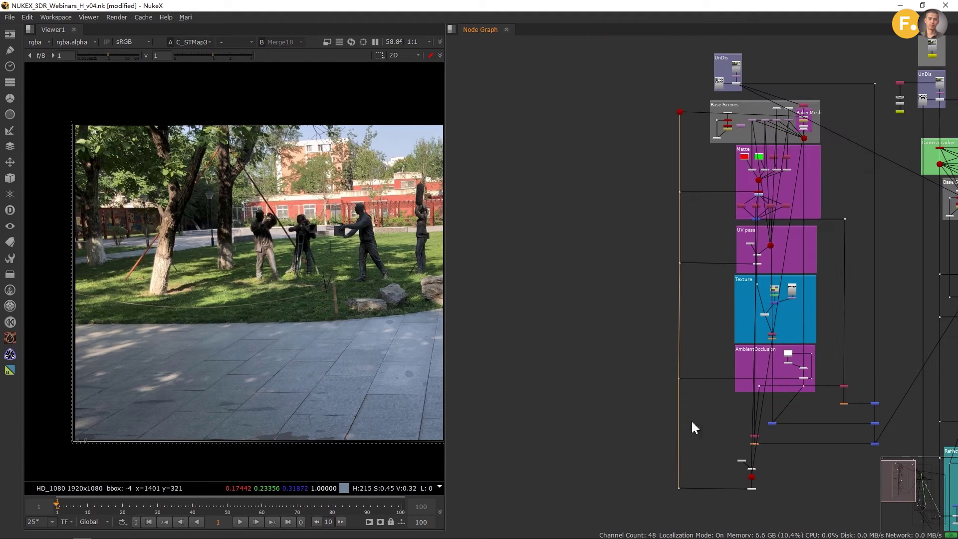
pyautogui.moveTo(655, 96); pyautogui.dragTo(695, 509)
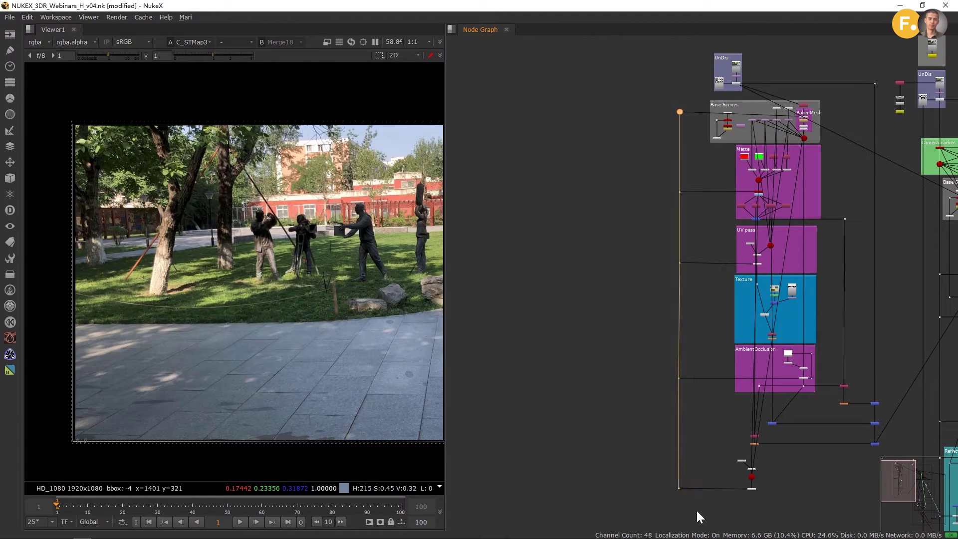
pyautogui.press('l')
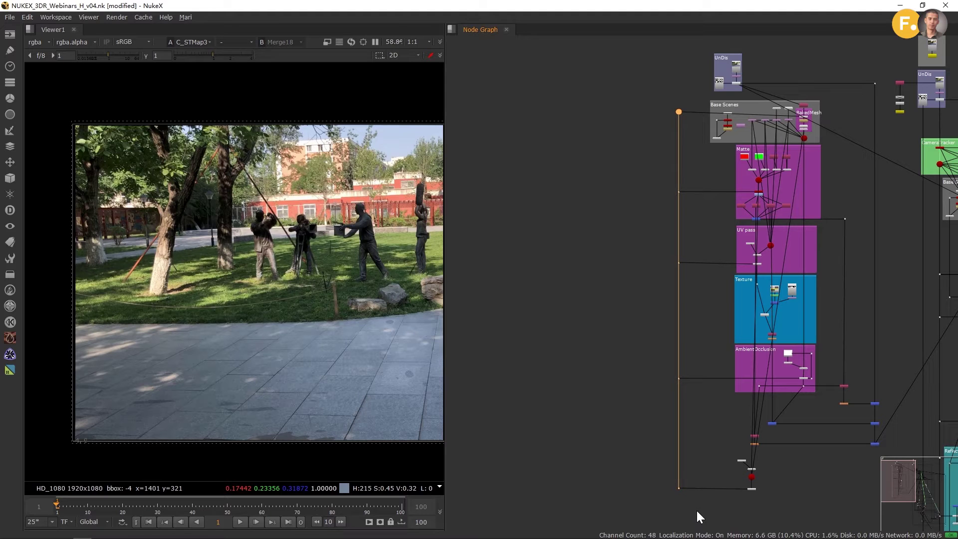
# Step: View RayRender10's output and examine the ground reflections on the spheres up close
pyautogui.scroll(5, 681, 366)
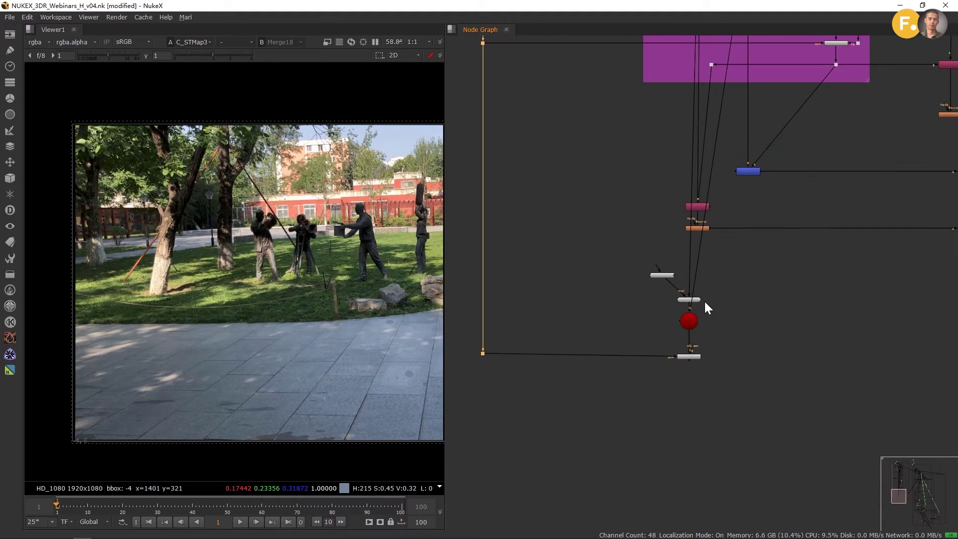
pyautogui.moveTo(704, 301)
pyautogui.mouseDown()
pyautogui.moveTo(740, 325)
pyautogui.moveTo(706, 304)
pyautogui.mouseUp()
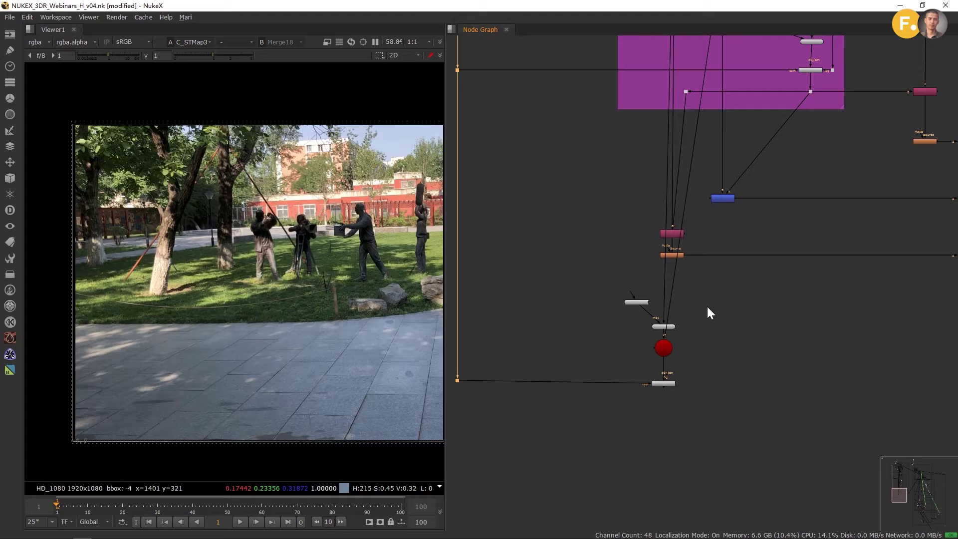
pyautogui.click(669, 384)
pyautogui.press('1')
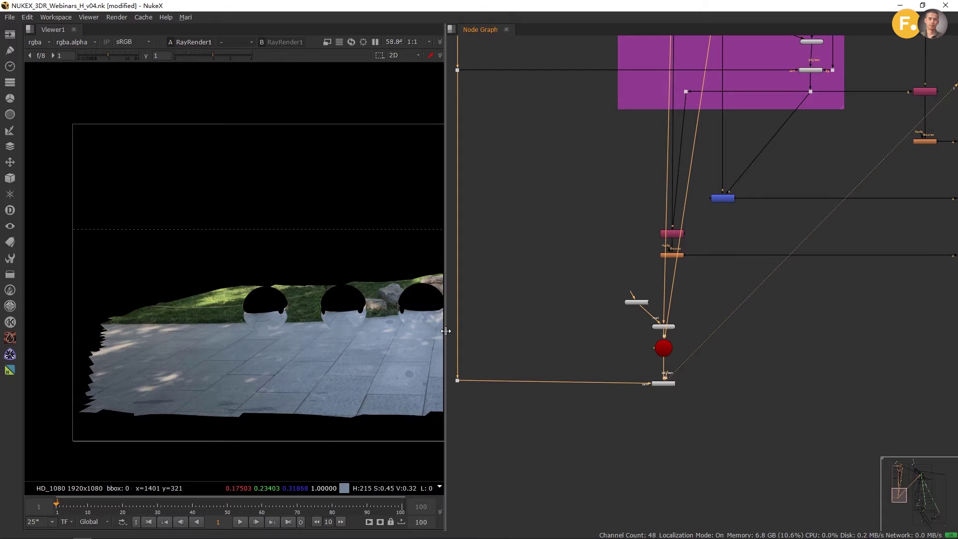
pyautogui.moveTo(444, 332); pyautogui.dragTo(628, 332)
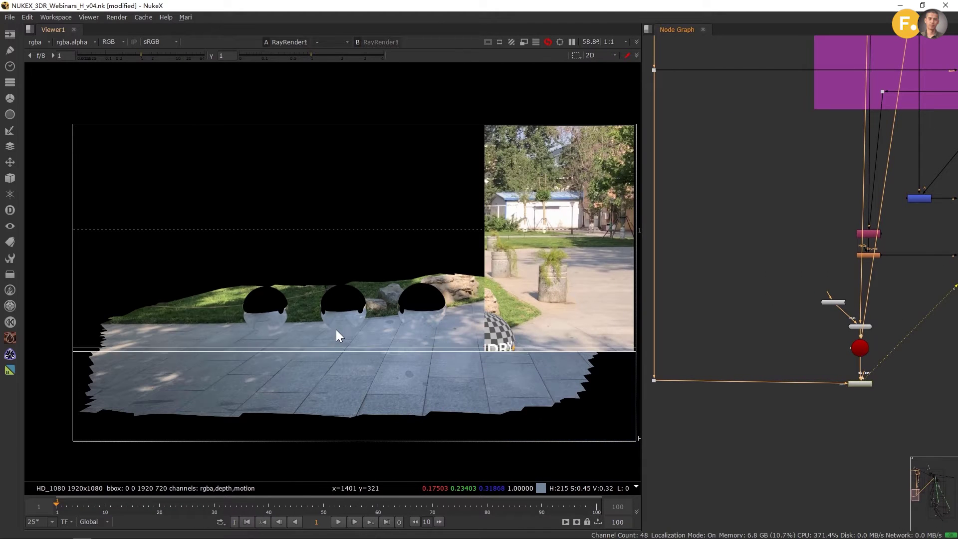
pyautogui.scroll(8, 320, 317)
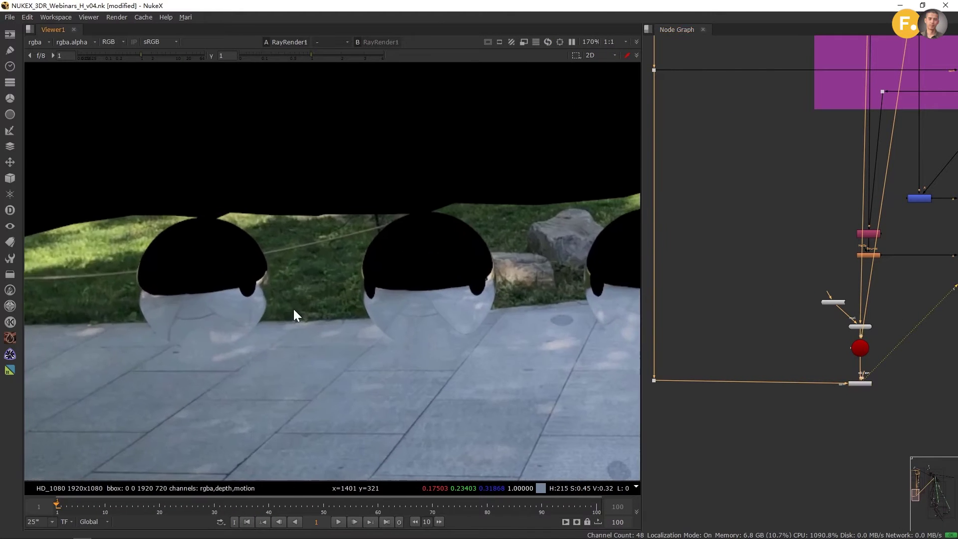
pyautogui.scroll(3, 239, 321)
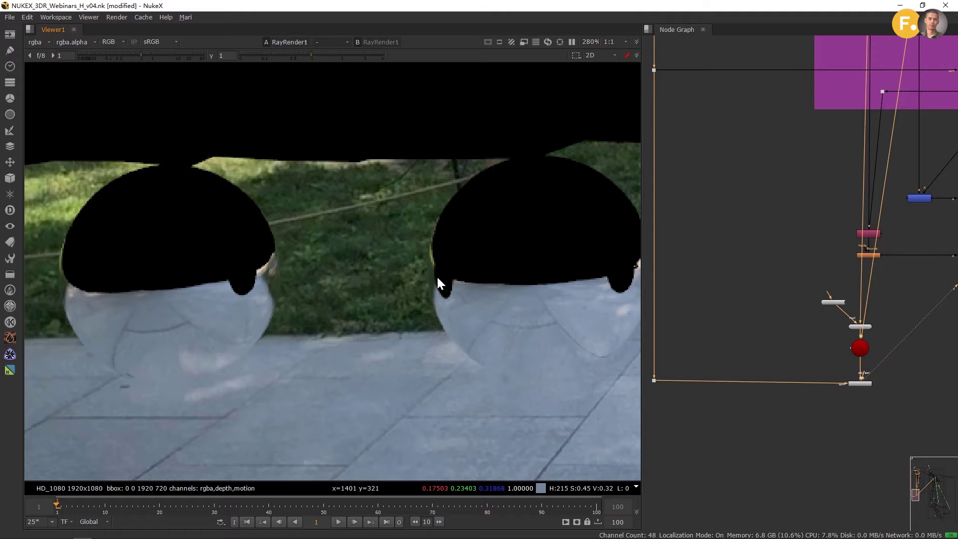
pyautogui.scroll(-5, 463, 284)
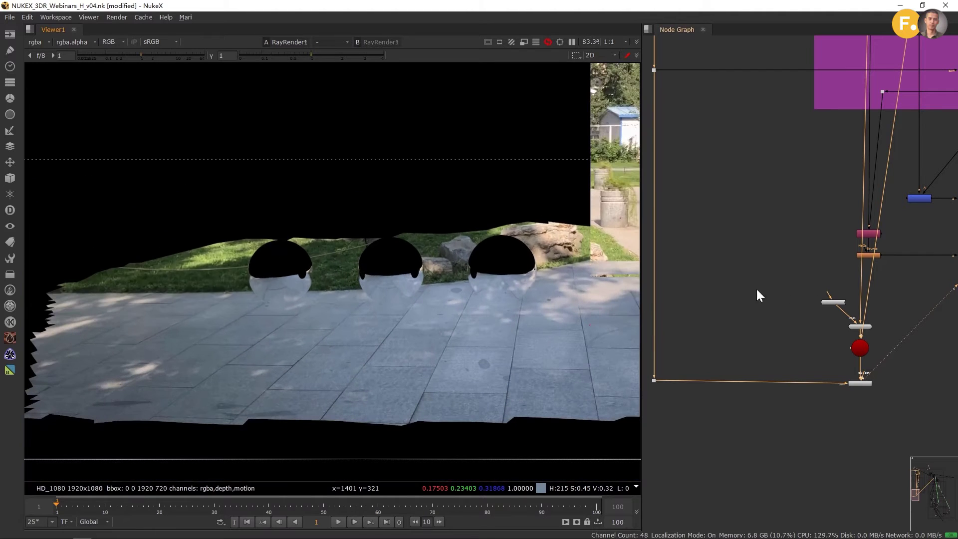
pyautogui.moveTo(643, 299); pyautogui.dragTo(438, 304)
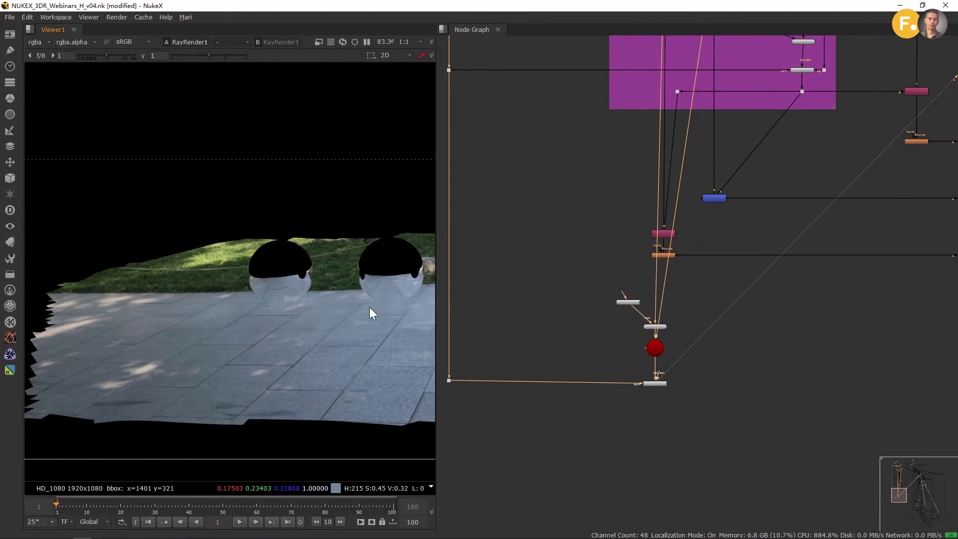
# Step: Copy the DH201LP.hdr Read node from the Reflection group and paste it beside the Scene9 branch
pyautogui.scroll(-1, 245, 311)
pyautogui.scroll(-3, 748, 294)
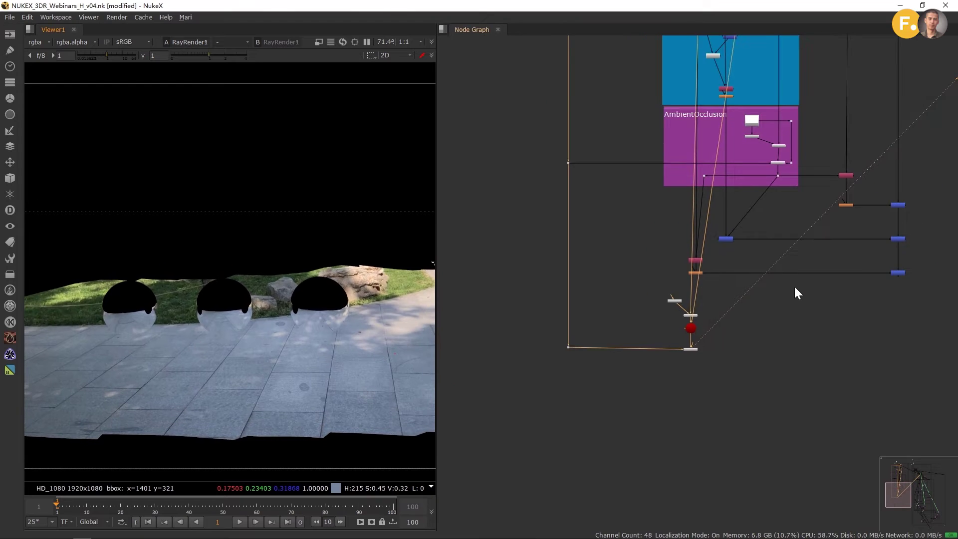
pyautogui.moveTo(794, 285); pyautogui.dragTo(597, 301)
pyautogui.moveTo(657, 281); pyautogui.dragTo(644, 252)
pyautogui.scroll(7, 851, 306)
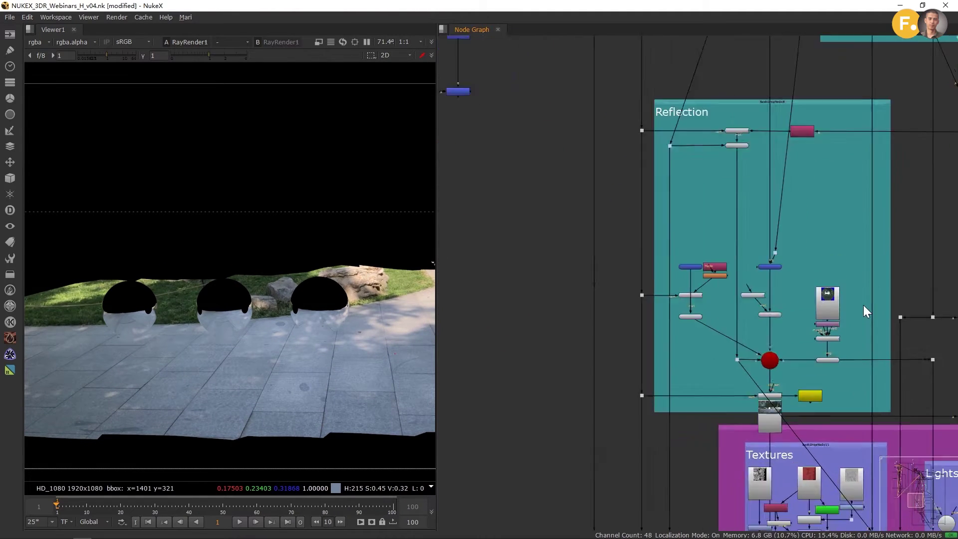
pyautogui.scroll(-5, 774, 283)
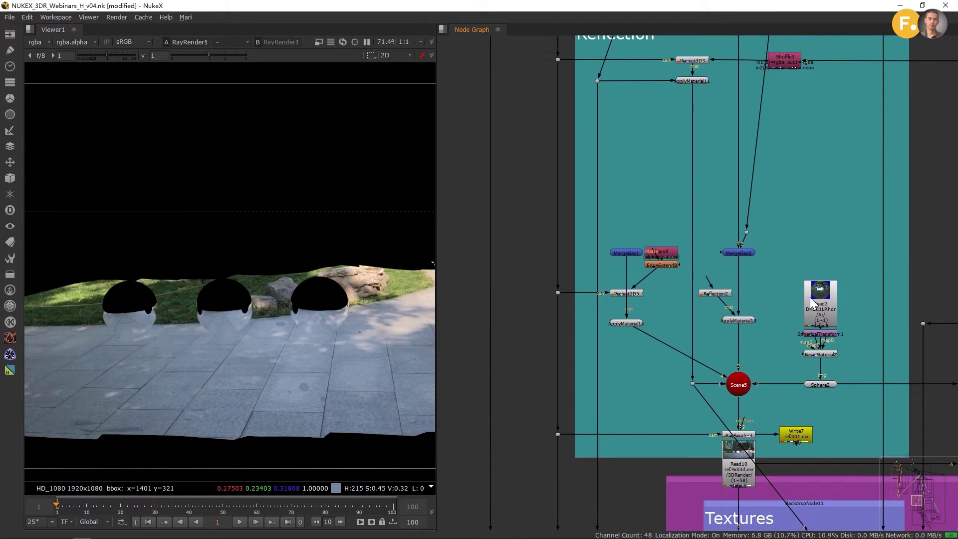
pyautogui.click(811, 295)
pyautogui.moveTo(682, 276); pyautogui.dragTo(953, 322)
pyautogui.moveTo(674, 299); pyautogui.dragTo(948, 424)
pyautogui.scroll(-1, 649, 299)
pyautogui.scroll(2, 733, 343)
pyautogui.moveTo(692, 334); pyautogui.dragTo(756, 229)
pyautogui.hotkey('ctrl', 'v')
pyautogui.scroll(5, 732, 366)
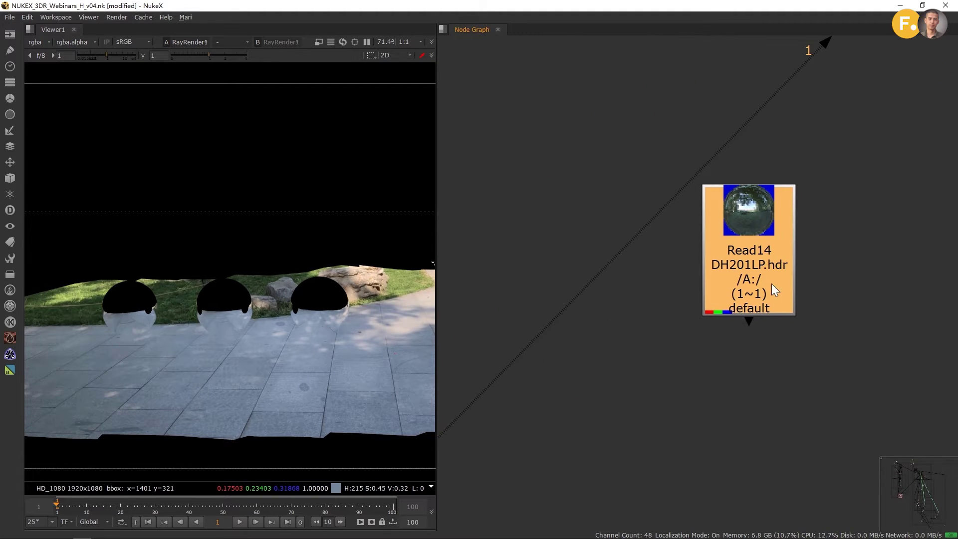
# Step: View the pasted DH201LP.hdr Read node's output and examine the full mirror-ball image
pyautogui.press('1')
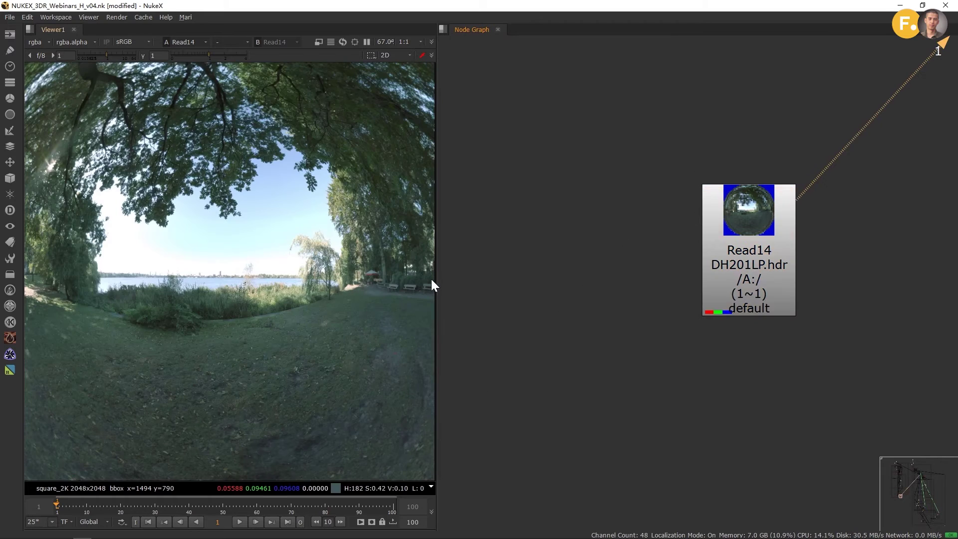
pyautogui.moveTo(436, 280); pyautogui.dragTo(639, 281)
pyautogui.scroll(-3, 379, 259)
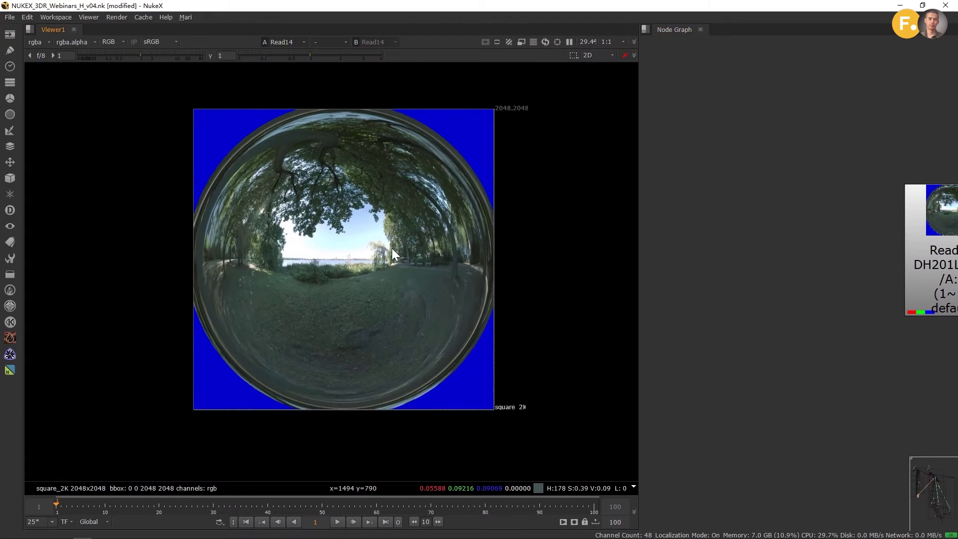
pyautogui.press('f')
pyautogui.press('f')
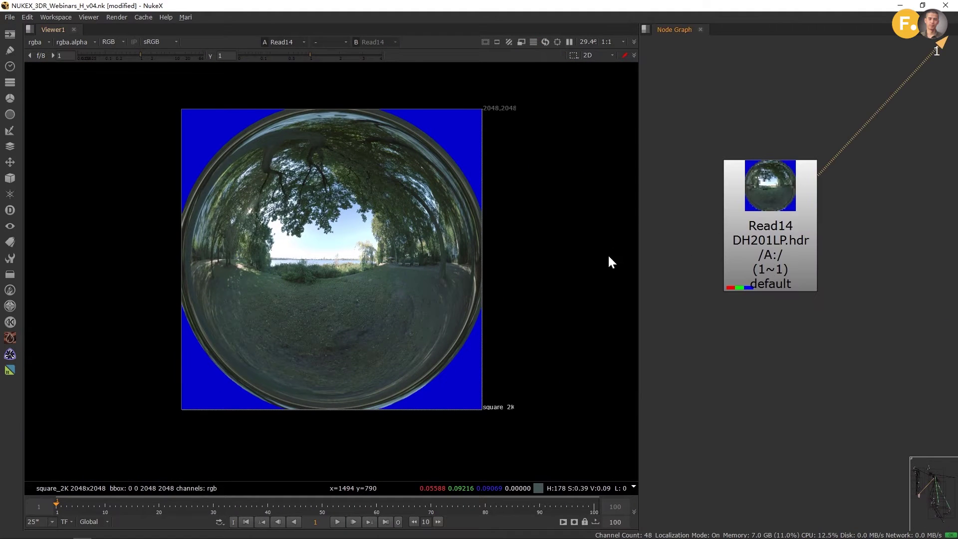
pyautogui.scroll(-1, 607, 254)
pyautogui.scroll(-2, 729, 260)
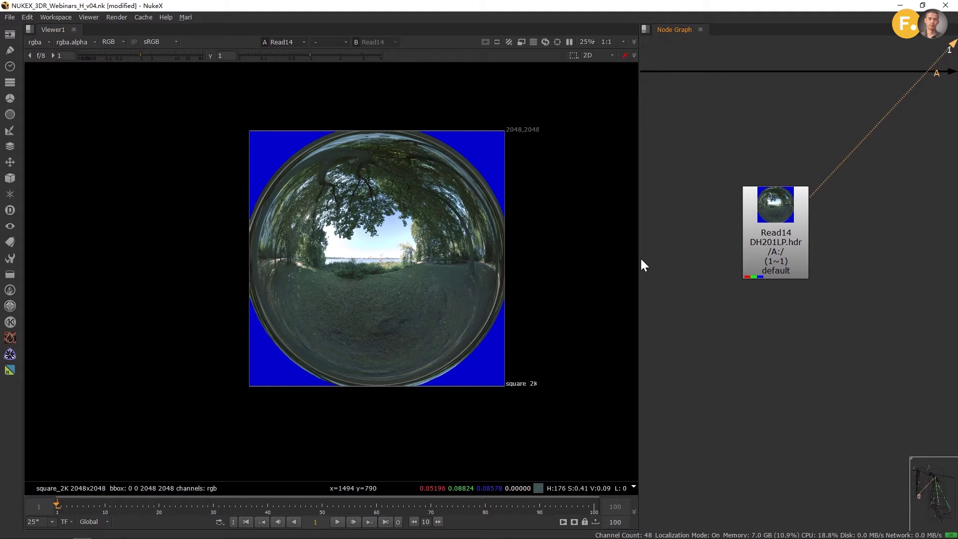
pyautogui.moveTo(642, 260); pyautogui.dragTo(480, 249)
pyautogui.moveTo(595, 249); pyautogui.dragTo(714, 299)
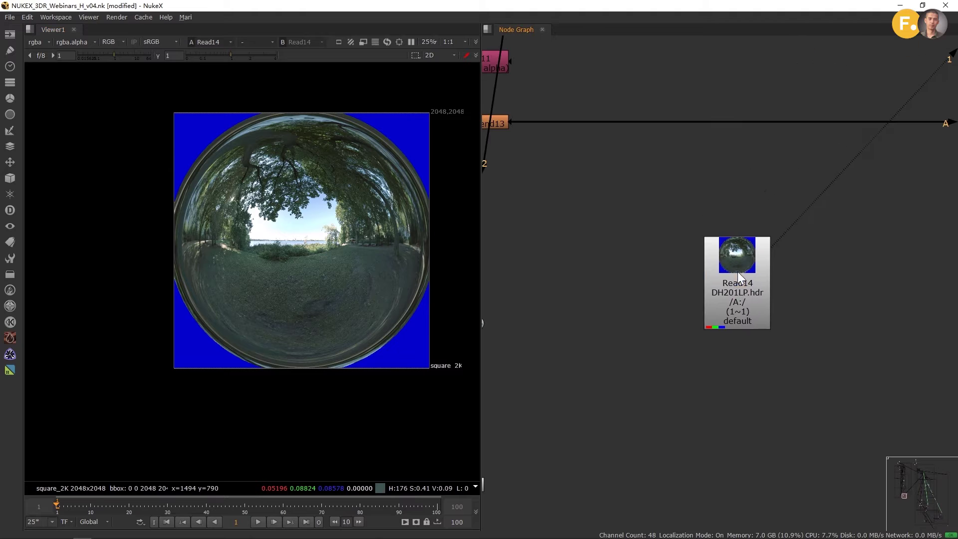
# Step: Reposition the DH201LP.hdr Read node and add a SphericalTransform node connected underneath it
pyautogui.moveTo(737, 269); pyautogui.dragTo(694, 245)
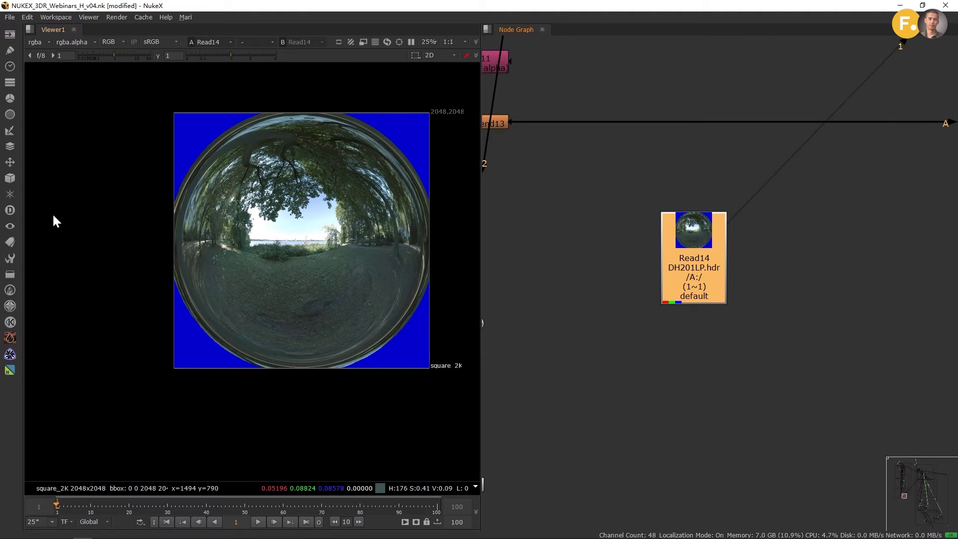
pyautogui.click(9, 163)
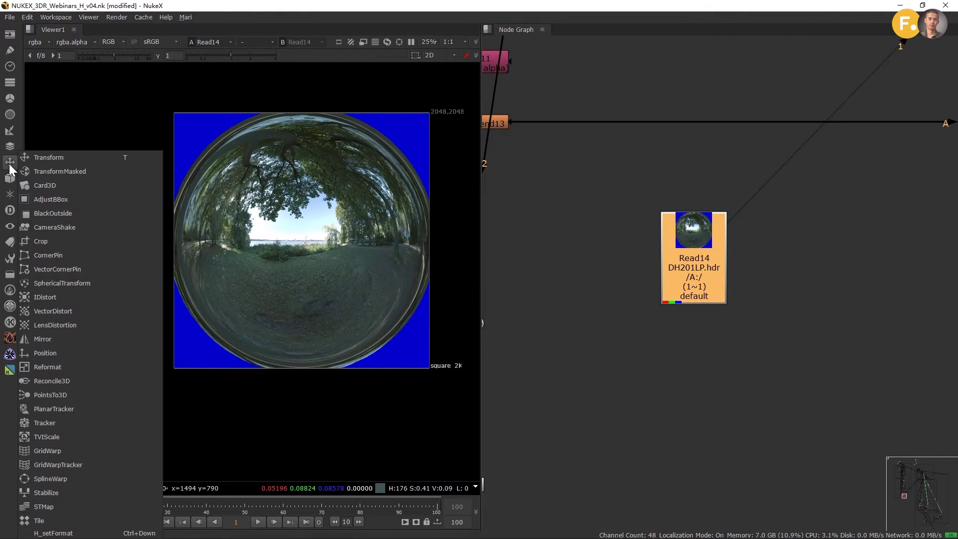
pyautogui.click(69, 282)
pyautogui.moveTo(683, 319); pyautogui.dragTo(685, 357)
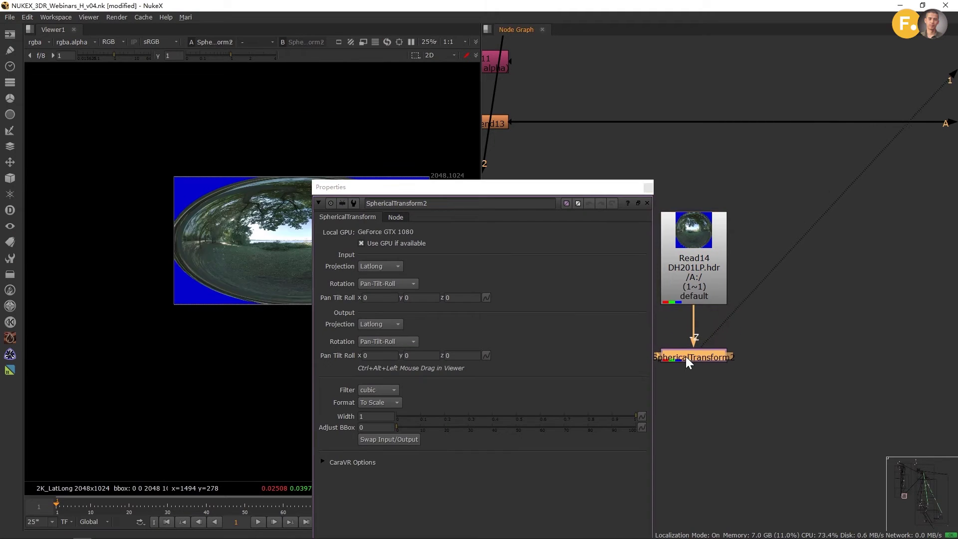
# Step: Set the SphericalTransform's input projection to Mirror Ball and close its properties
pyautogui.moveTo(508, 192); pyautogui.dragTo(742, 93)
pyautogui.scroll(3, 409, 272)
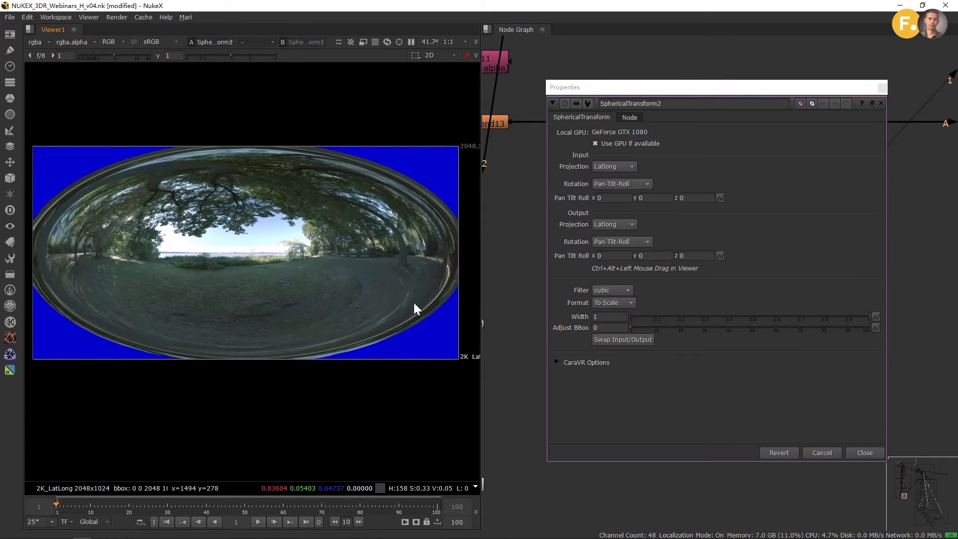
pyautogui.click(628, 166)
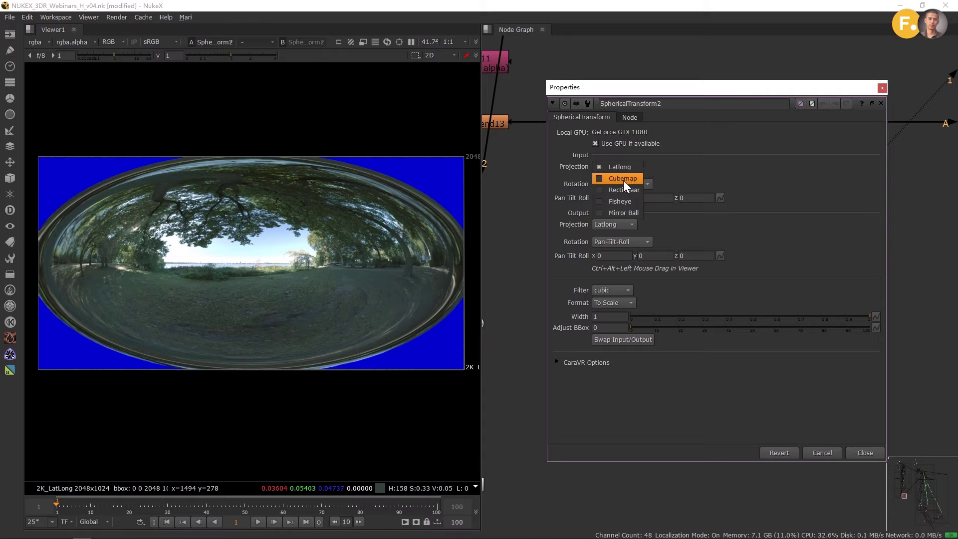
pyautogui.click(620, 213)
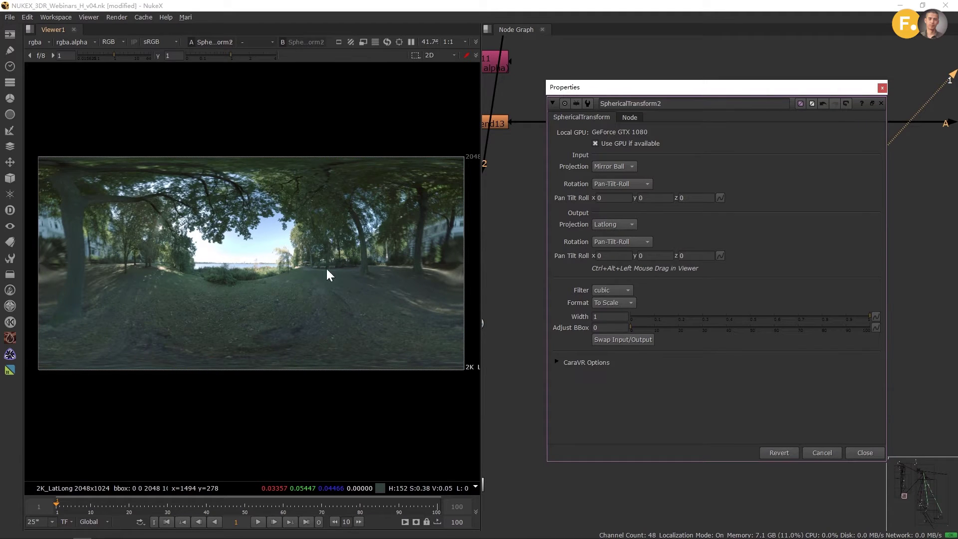
pyautogui.click(882, 88)
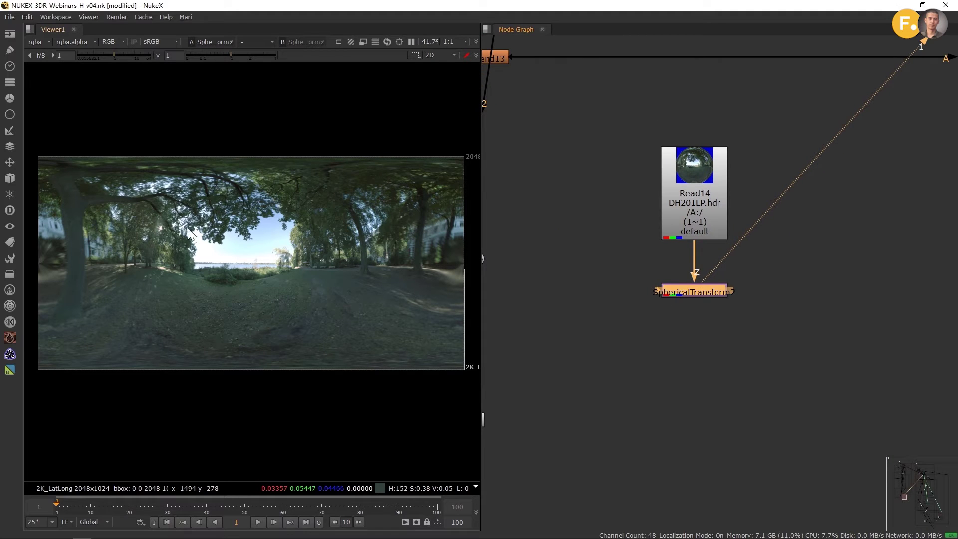
# Step: Add a Sphere geometry node fed by the SphericalTransform and set its uniform scale to 10
pyautogui.scroll(-3, 762, 265)
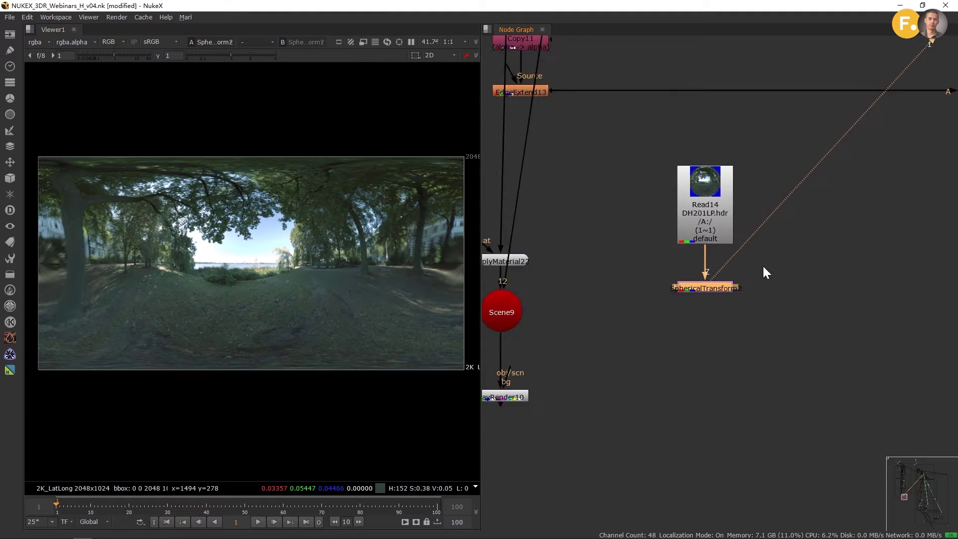
pyautogui.moveTo(764, 263); pyautogui.dragTo(746, 220)
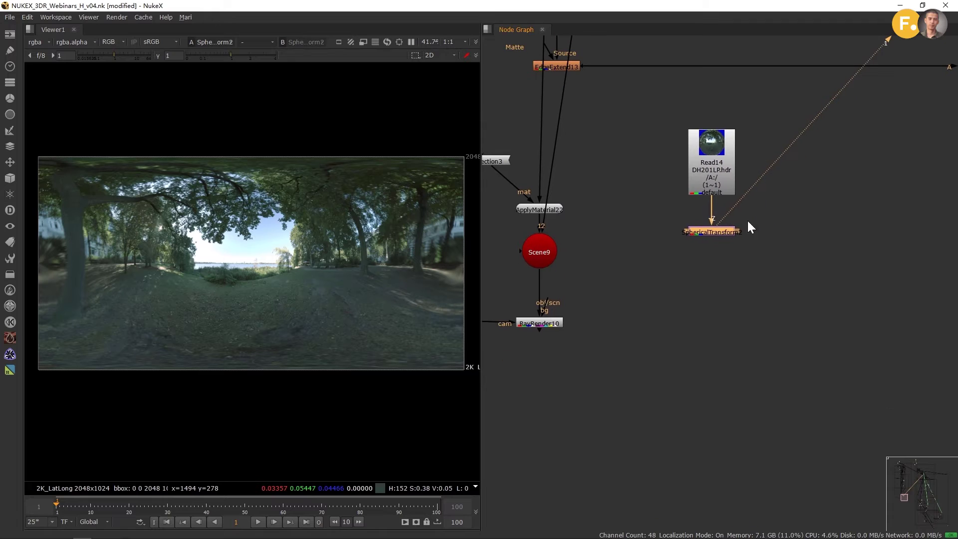
pyautogui.click(10, 179)
pyautogui.moveTo(79, 195)
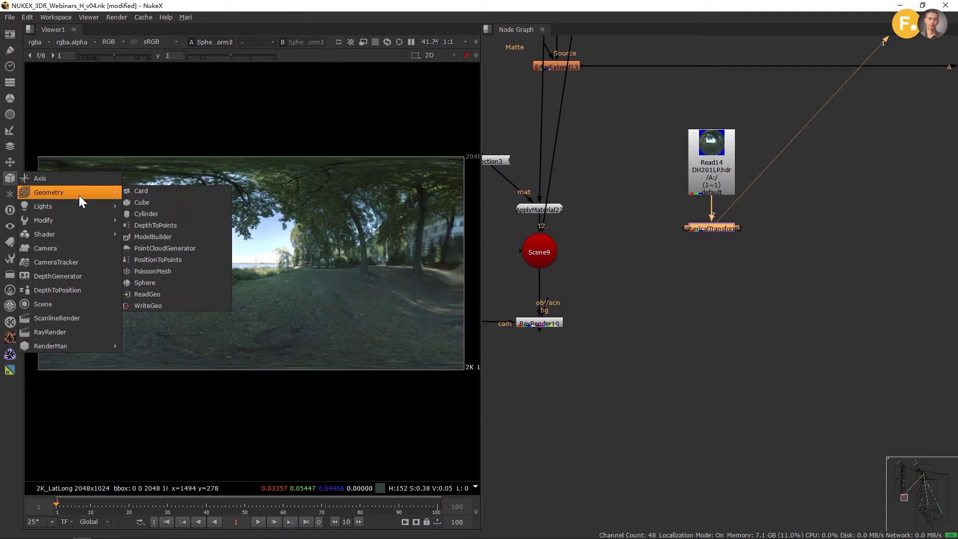
pyautogui.click(177, 284)
pyautogui.moveTo(629, 136); pyautogui.dragTo(820, 104)
pyautogui.moveTo(802, 332); pyautogui.dragTo(863, 333)
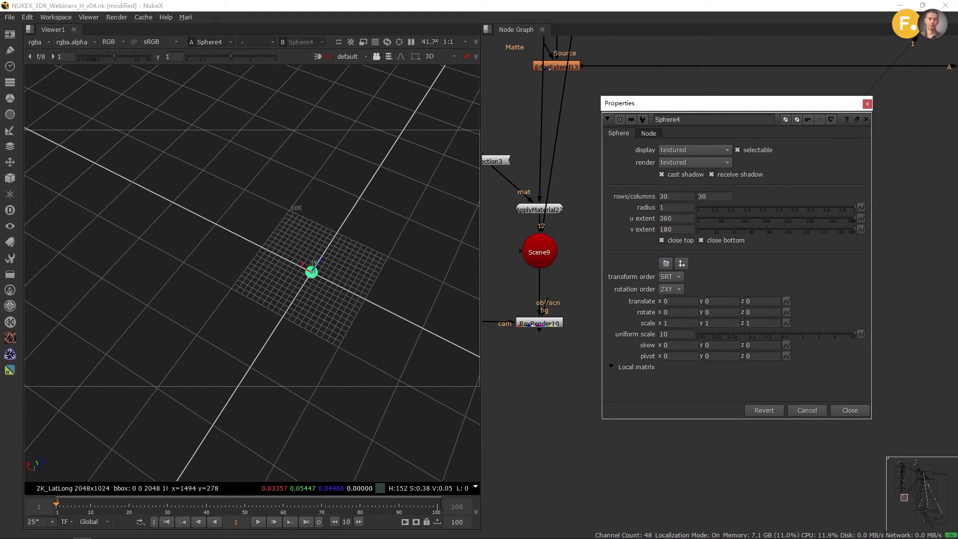
# Step: View Scene9 in 3D and check the layout of the balls, ground mesh and camera with the Sphere's properties open
pyautogui.moveTo(823, 104); pyautogui.dragTo(794, 335)
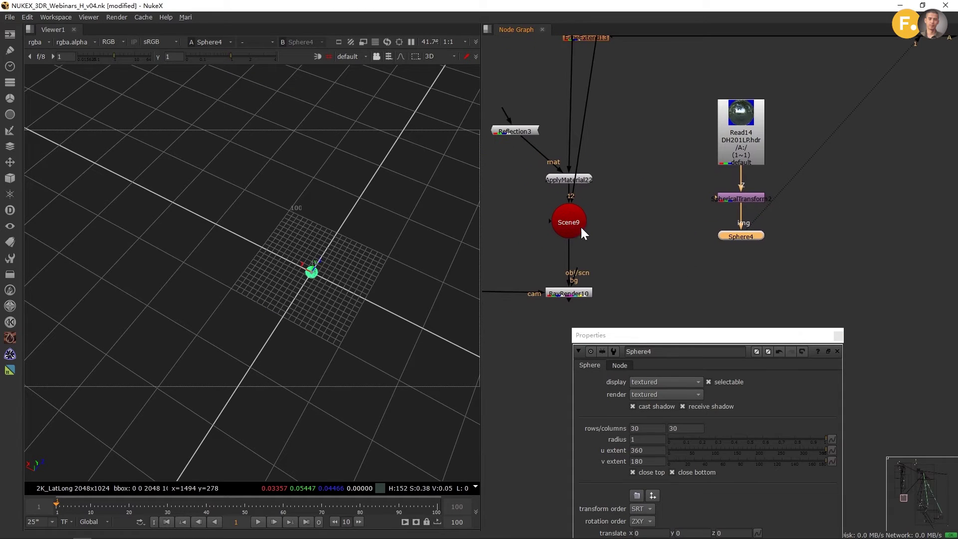
pyautogui.click(574, 221)
pyautogui.press('1')
pyautogui.moveTo(321, 352); pyautogui.dragTo(309, 260)
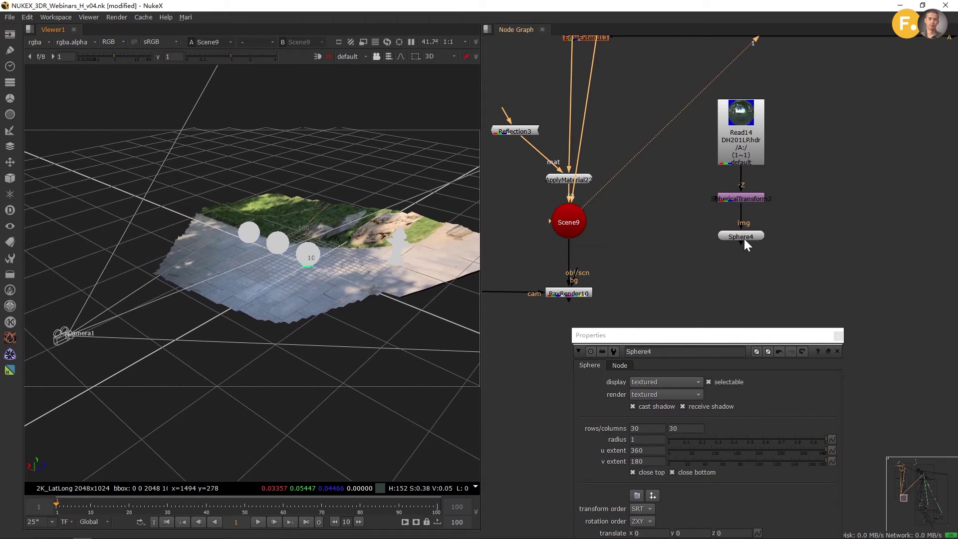
pyautogui.moveTo(747, 335); pyautogui.dragTo(754, 108)
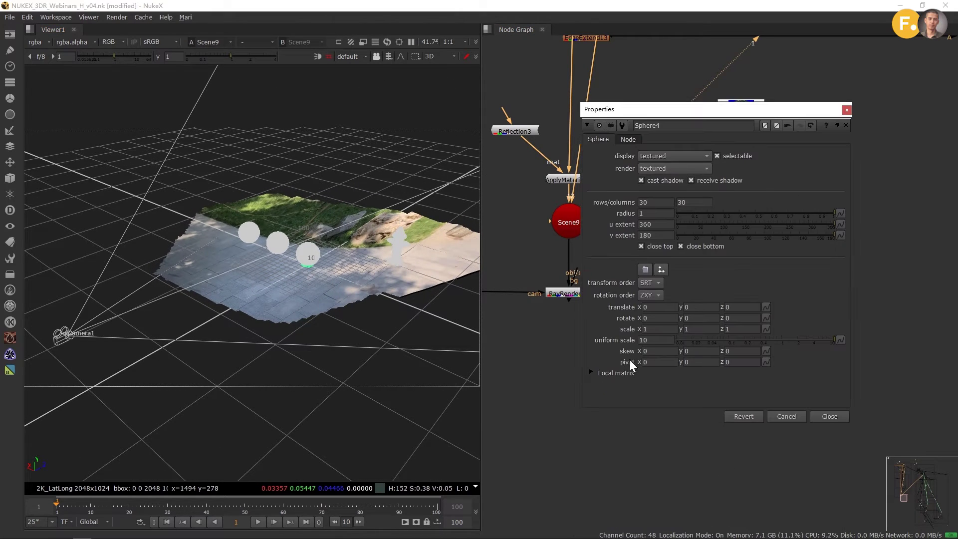
# Step: Set the environment Sphere's uniform scale to 820 so it encloses the ground mesh, then close its properties
pyautogui.click(639, 341)
pyautogui.press('Up')
pyautogui.press('Up')
pyautogui.press('Up')
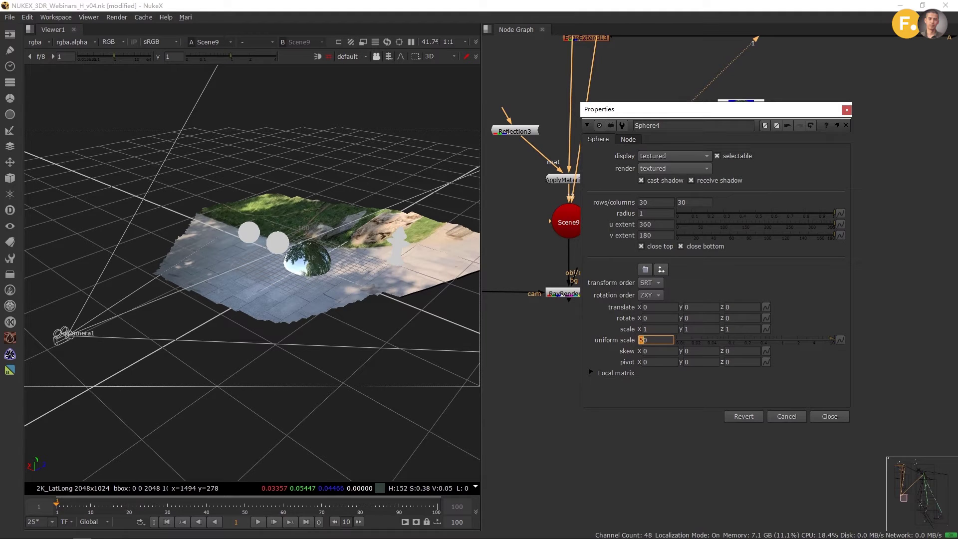
pyautogui.press('Up')
pyautogui.press('Up')
pyautogui.press('Up')
pyautogui.press('Up')
pyautogui.press('Up')
pyautogui.press('Up')
pyautogui.press('Up')
pyautogui.press('Up')
pyautogui.press('Up')
pyautogui.press('Up')
pyautogui.press('Up')
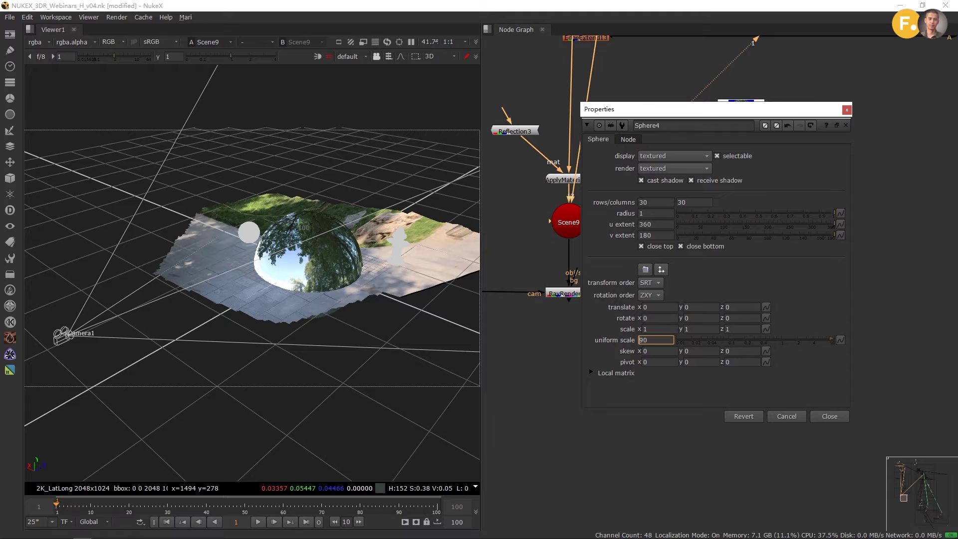
pyautogui.press('Up')
pyautogui.press('Up')
pyautogui.press('Up')
pyautogui.press('Up')
pyautogui.press('Up')
pyautogui.press('Up')
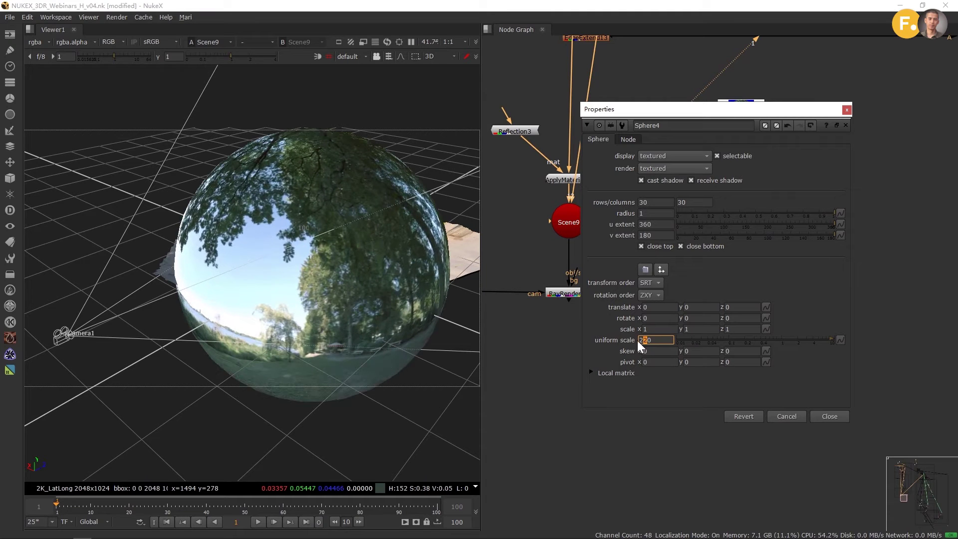
pyautogui.press('Left')
pyautogui.press('Up')
pyautogui.press('Up')
pyautogui.press('Up')
pyautogui.press('Up')
pyautogui.press('Up')
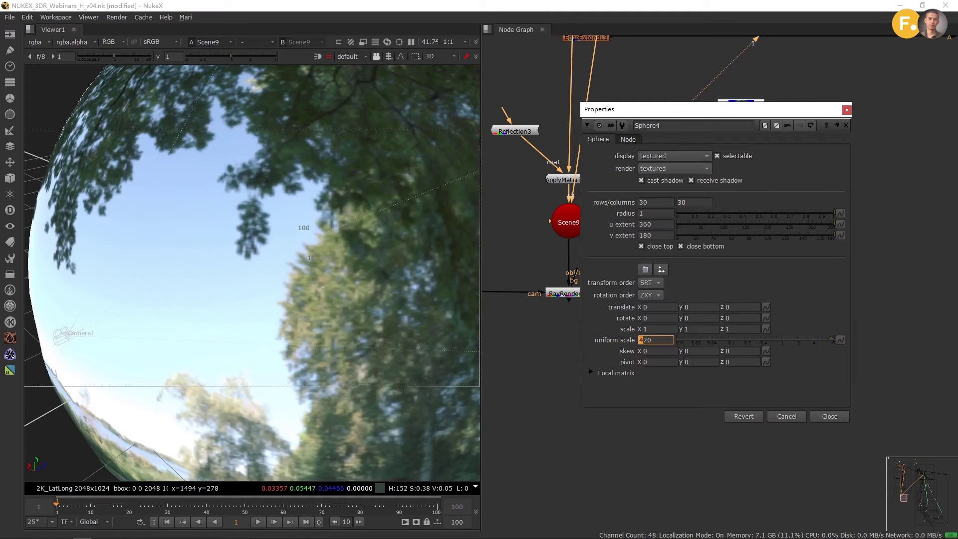
pyautogui.press('Up')
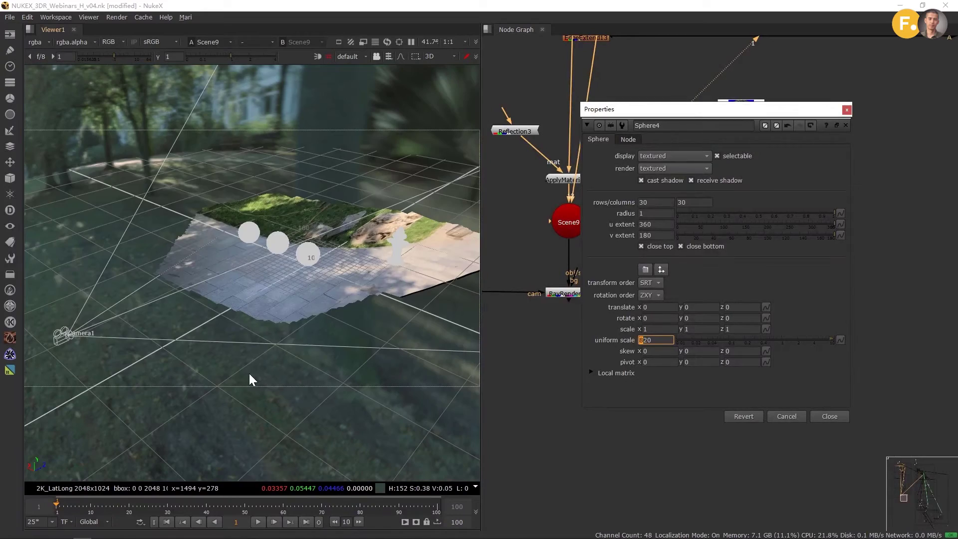
pyautogui.moveTo(256, 368); pyautogui.dragTo(251, 315)
pyautogui.scroll(3, 265, 302)
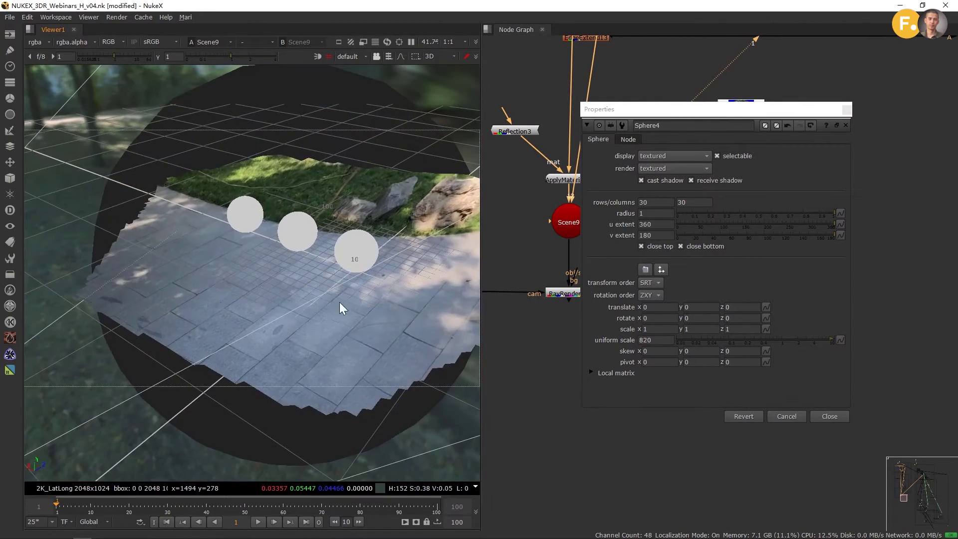
pyautogui.moveTo(339, 308)
pyautogui.mouseDown()
pyautogui.moveTo(322, 346)
pyautogui.moveTo(329, 319)
pyautogui.mouseUp()
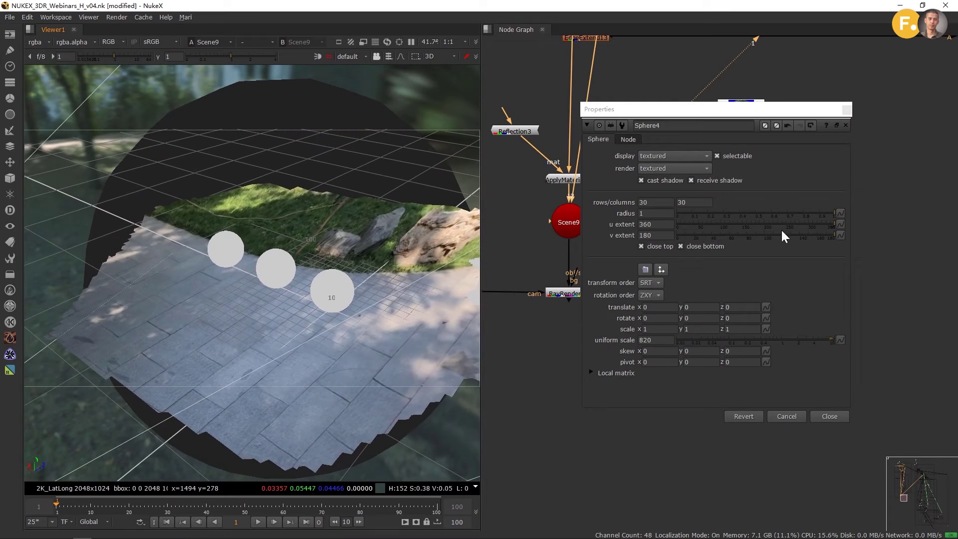
pyautogui.click(847, 111)
# Step: View the RayRender node's output below Scene9 and examine the reflections on the balls up close
pyautogui.moveTo(778, 253); pyautogui.dragTo(629, 235)
pyautogui.click(618, 301)
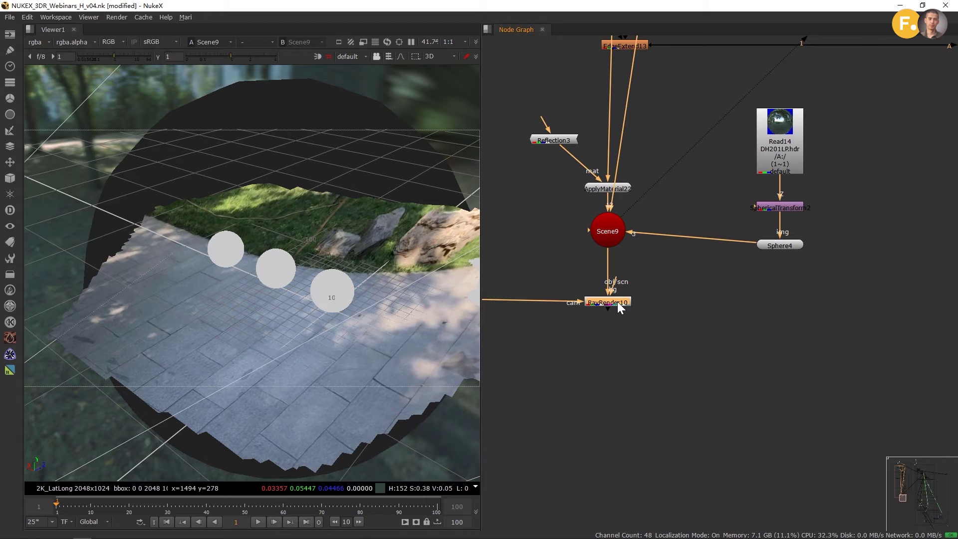
pyautogui.press('1')
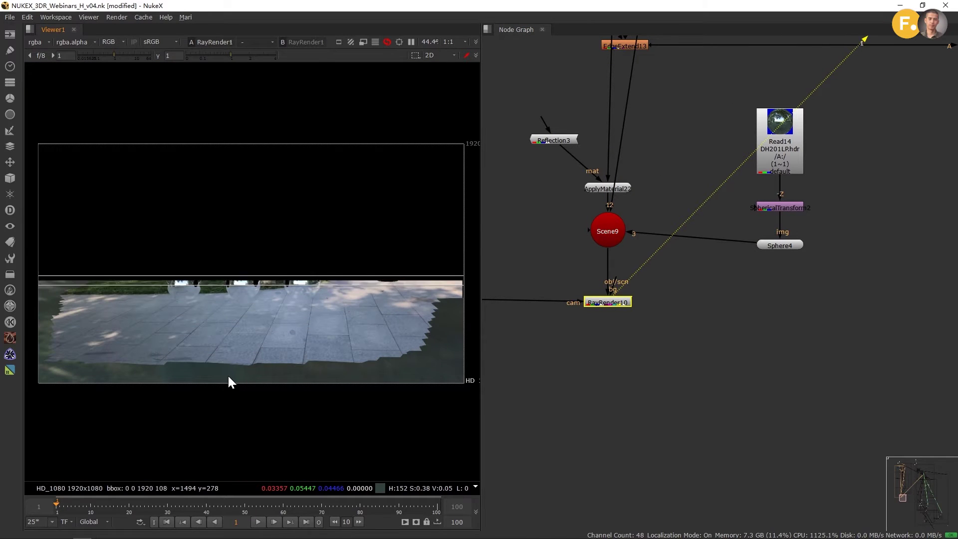
pyautogui.scroll(5, 179, 306)
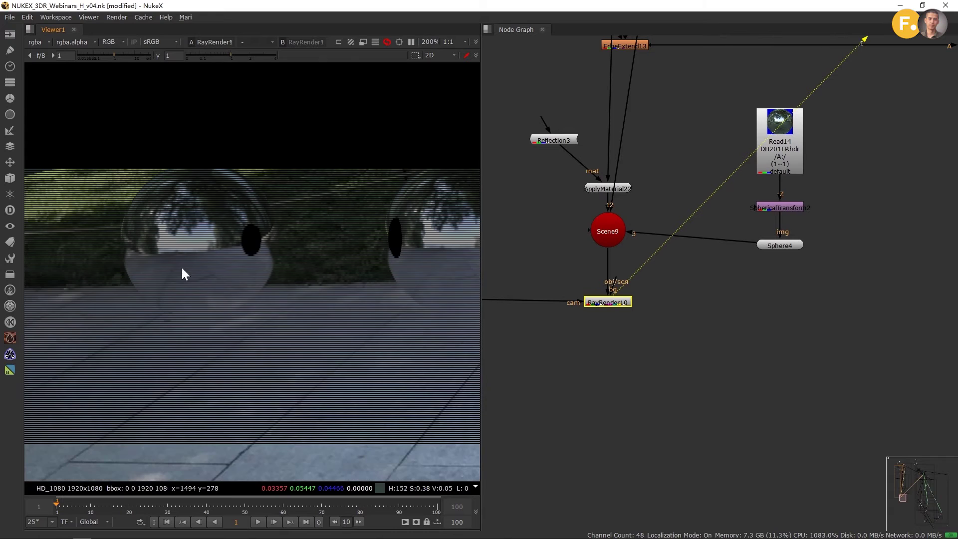
pyautogui.moveTo(208, 265); pyautogui.dragTo(248, 328)
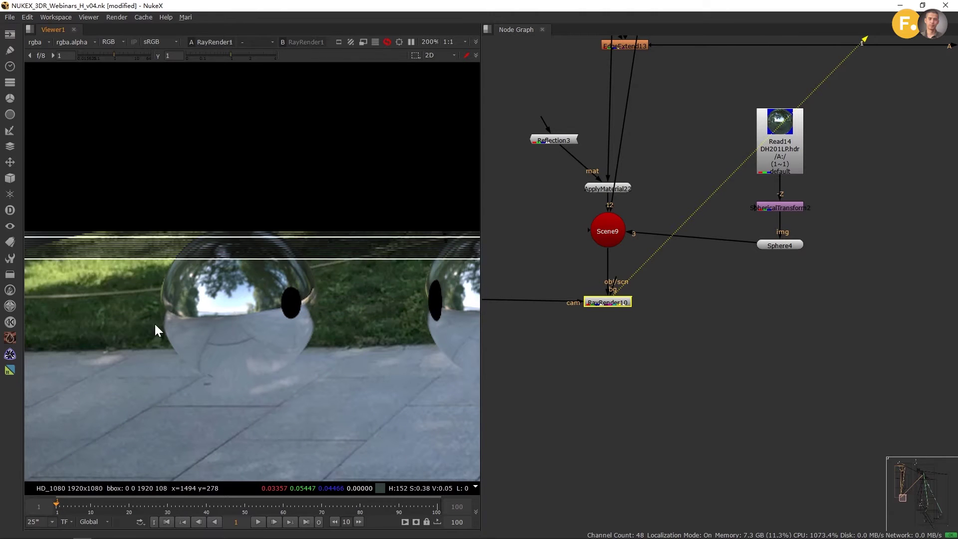
pyautogui.moveTo(244, 391); pyautogui.dragTo(209, 351)
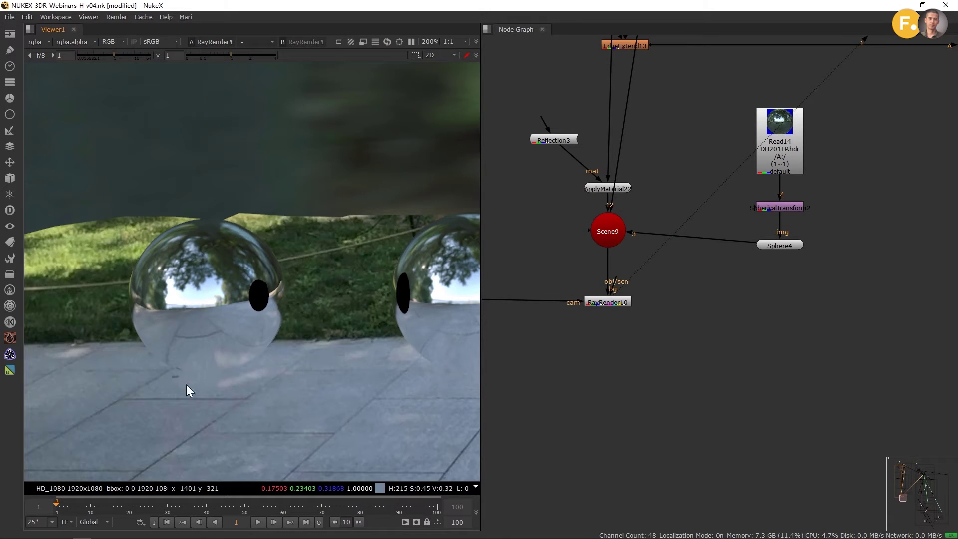
pyautogui.moveTo(287, 375); pyautogui.dragTo(232, 351)
# Step: Insert a Dot in the baked mesh connection into Scene9 and place it beside the scene node
pyautogui.scroll(-6, 603, 240)
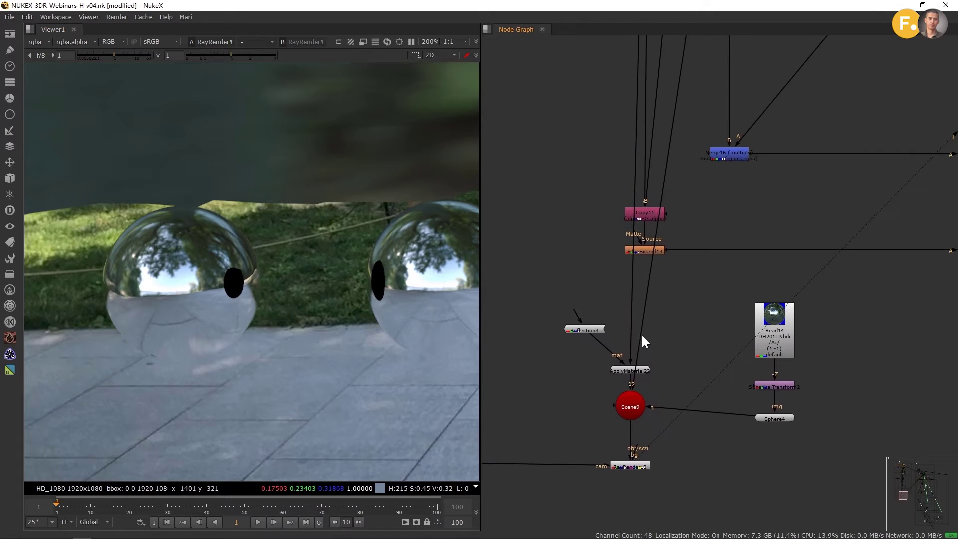
pyautogui.moveTo(669, 313); pyautogui.dragTo(645, 323)
pyautogui.scroll(1, 620, 348)
pyautogui.scroll(2, 621, 351)
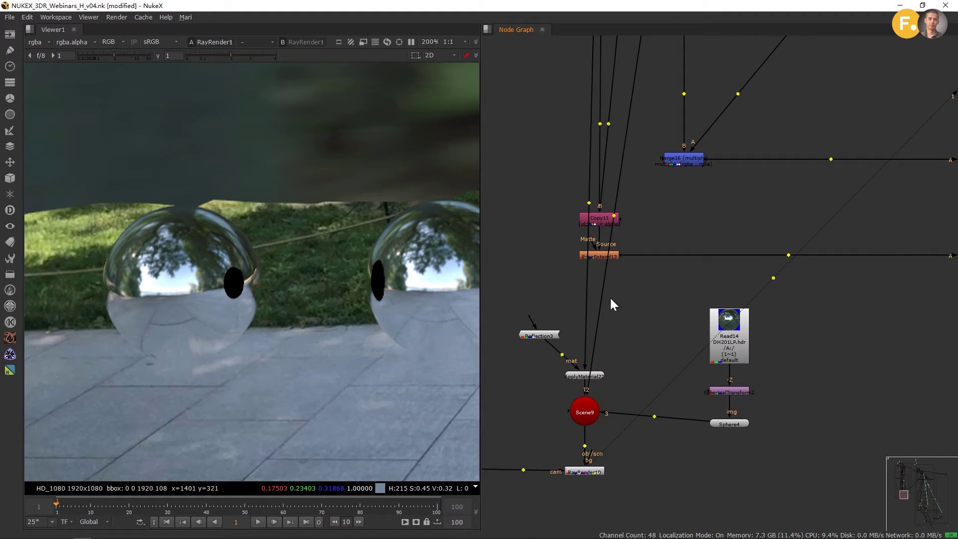
pyautogui.moveTo(618, 219); pyautogui.dragTo(672, 365)
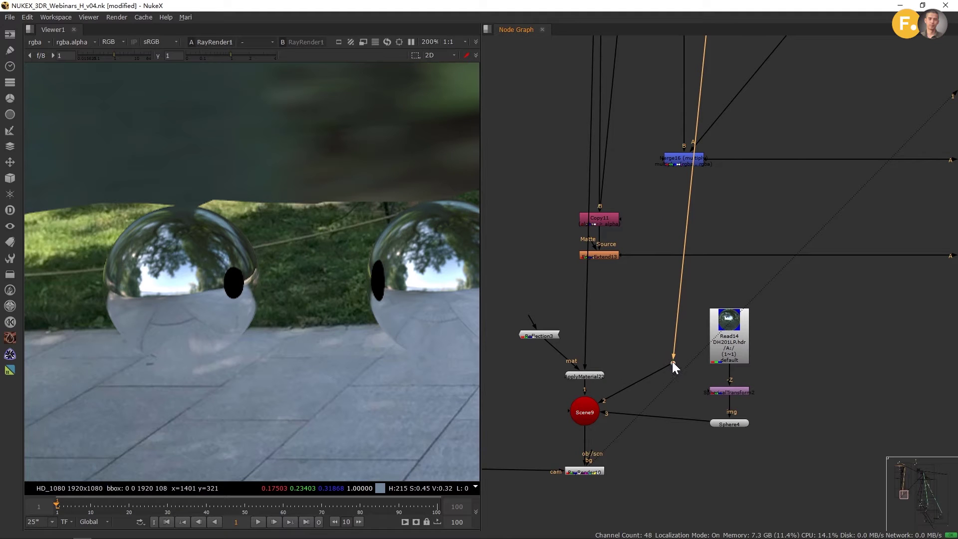
# Step: Trace the Dot's connection up to the BakedMesh group and move the DH201LP.hdr environment nodes farther from Scene9
pyautogui.scroll(-3, 672, 361)
pyautogui.scroll(-2, 669, 414)
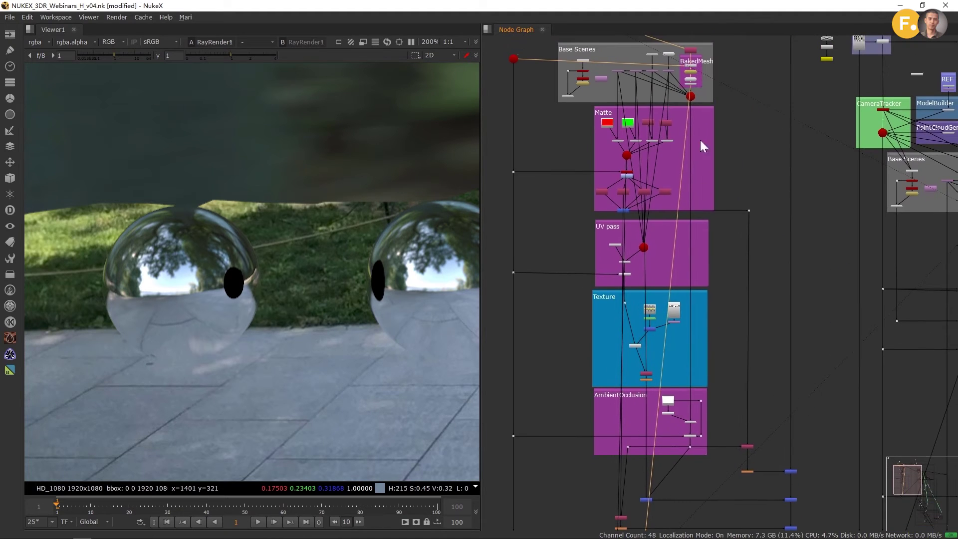
pyautogui.scroll(5, 694, 90)
pyautogui.scroll(3, 690, 71)
pyautogui.scroll(-5, 679, 209)
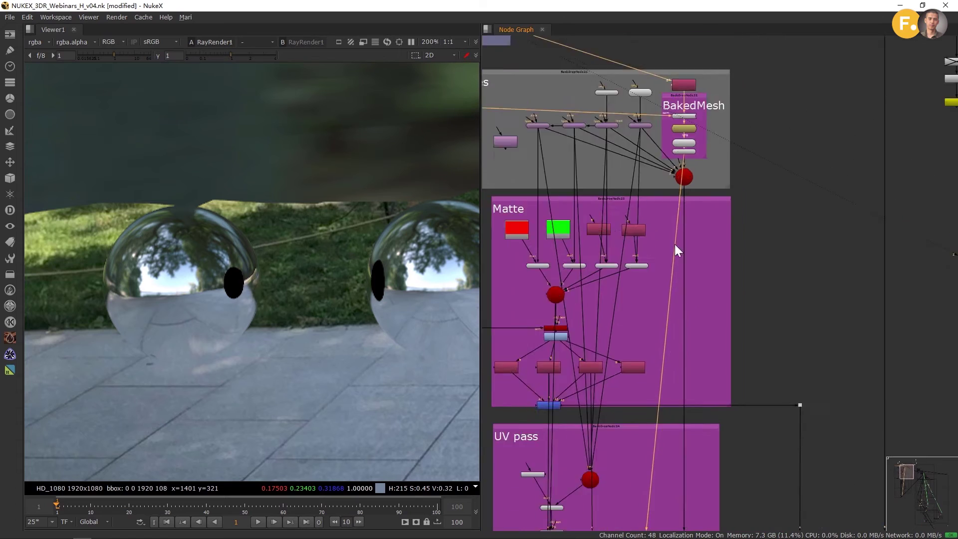
pyautogui.moveTo(675, 315); pyautogui.dragTo(676, 72)
pyautogui.moveTo(666, 445); pyautogui.dragTo(676, 193)
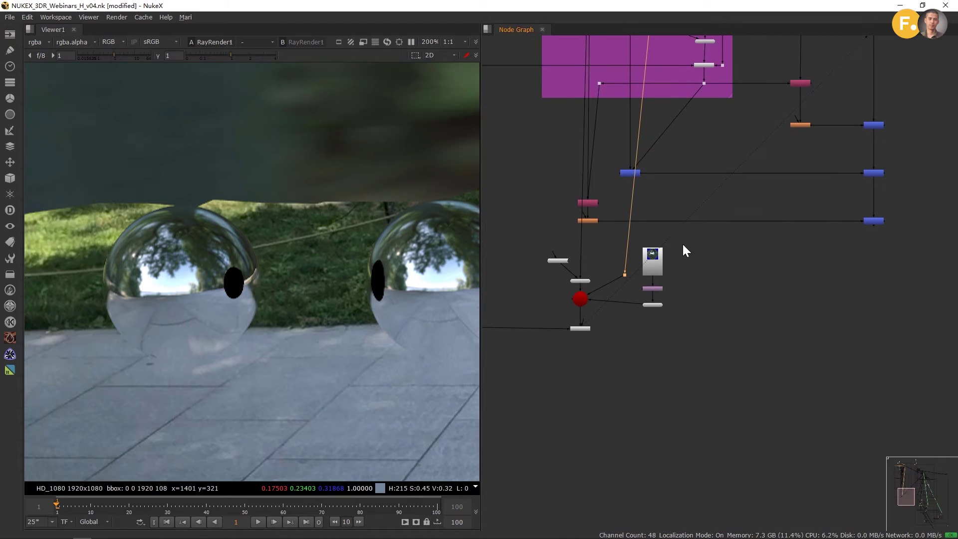
pyautogui.moveTo(681, 241); pyautogui.dragTo(738, 299)
pyautogui.moveTo(682, 259); pyautogui.dragTo(663, 334)
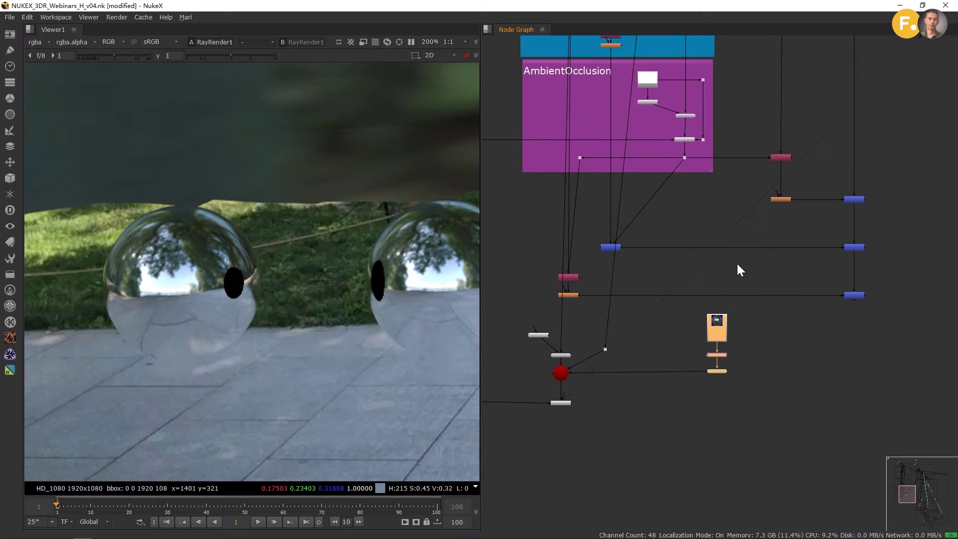
# Step: View the Merge15 result with the whole frame visible
pyautogui.moveTo(860, 194); pyautogui.dragTo(802, 236)
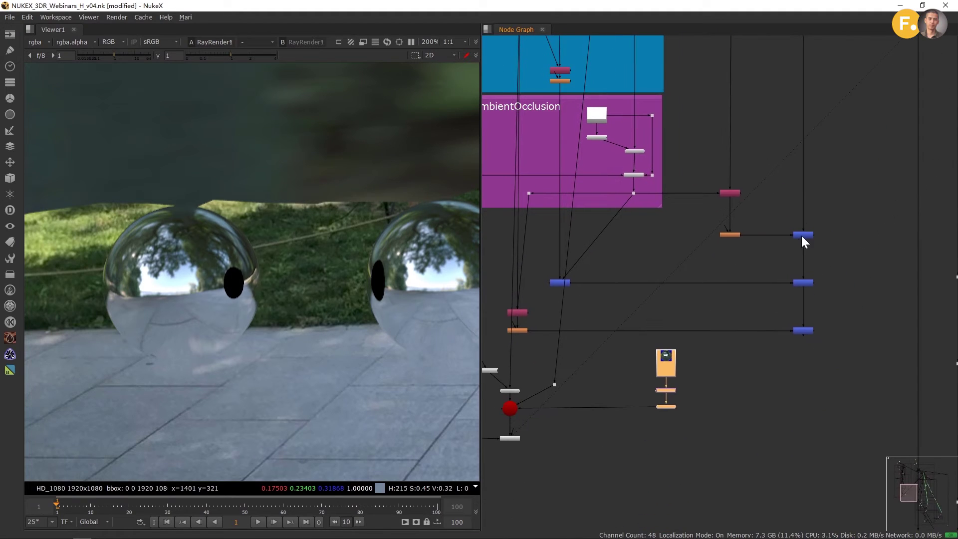
pyautogui.click(805, 236)
pyautogui.press('1')
pyautogui.scroll(-8, 292, 278)
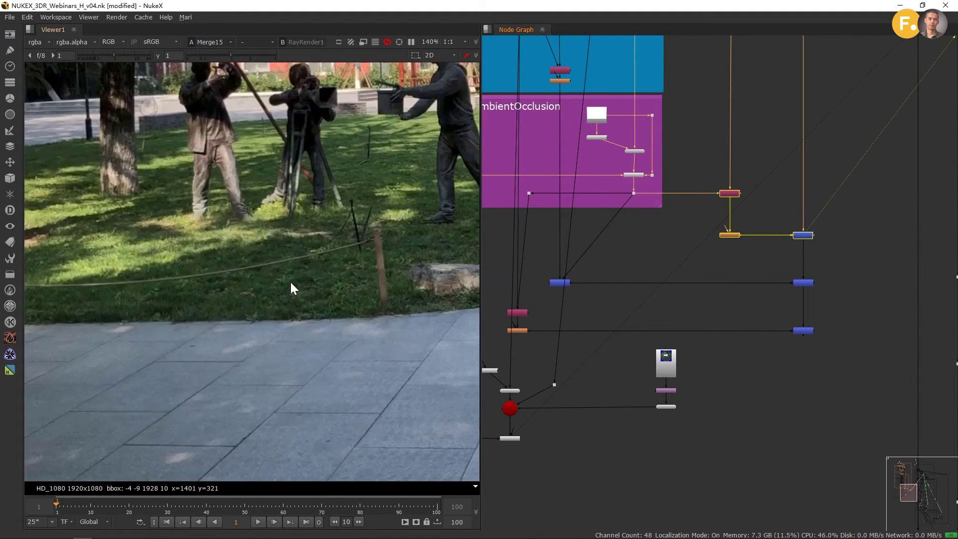
pyautogui.scroll(2, 223, 260)
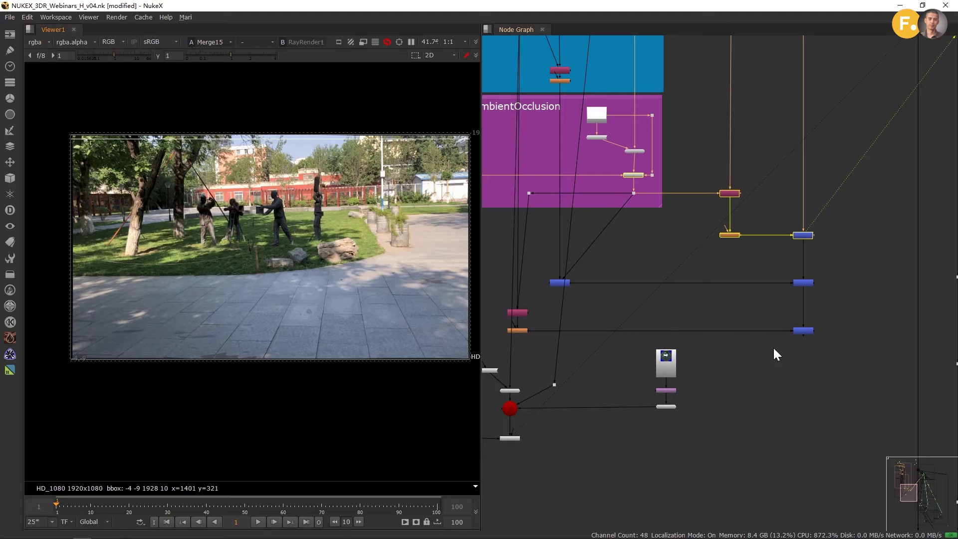
# Step: Move the DH201LP.hdr Read, SphericalTransform and Sphere nodes even farther from Scene9 to make room
pyautogui.moveTo(775, 317); pyautogui.dragTo(678, 374)
pyautogui.moveTo(725, 348); pyautogui.dragTo(759, 349)
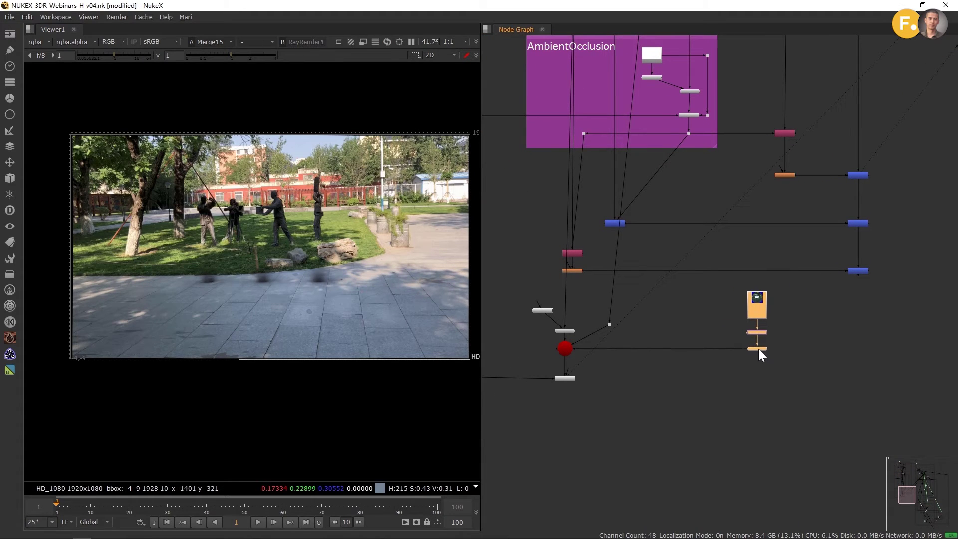
pyautogui.scroll(4, 779, 247)
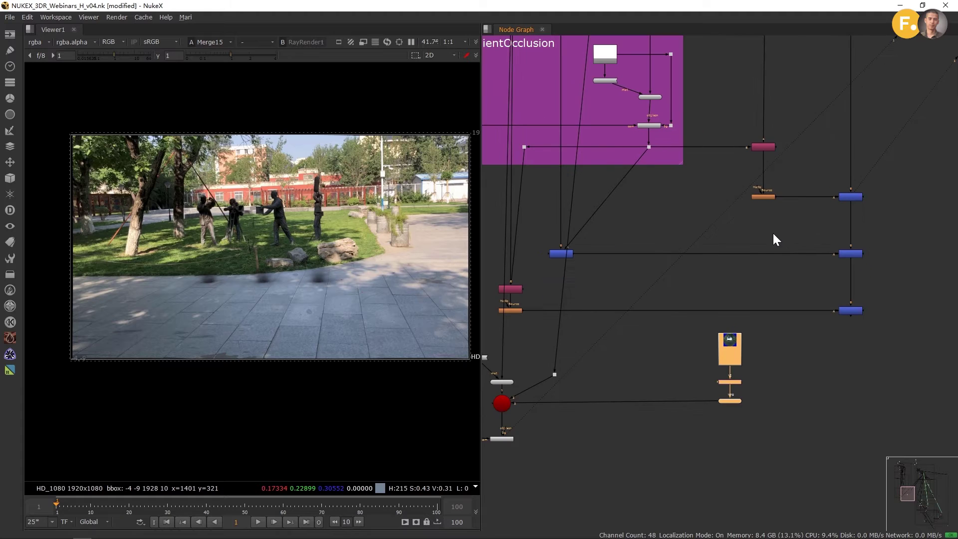
# Step: Add a Project3D shader node and move its properties window clear of the node graph
pyautogui.click(738, 240)
pyautogui.click(11, 179)
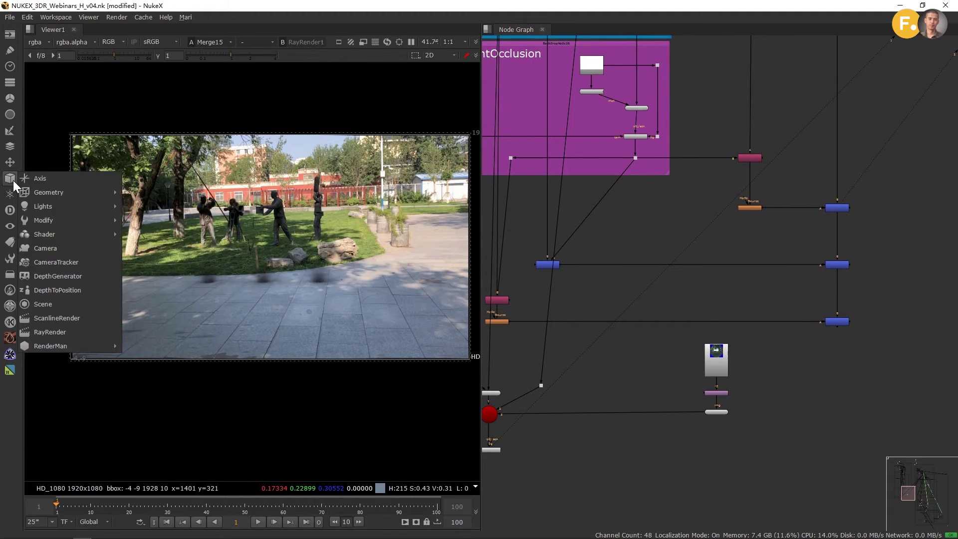
pyautogui.moveTo(56, 221)
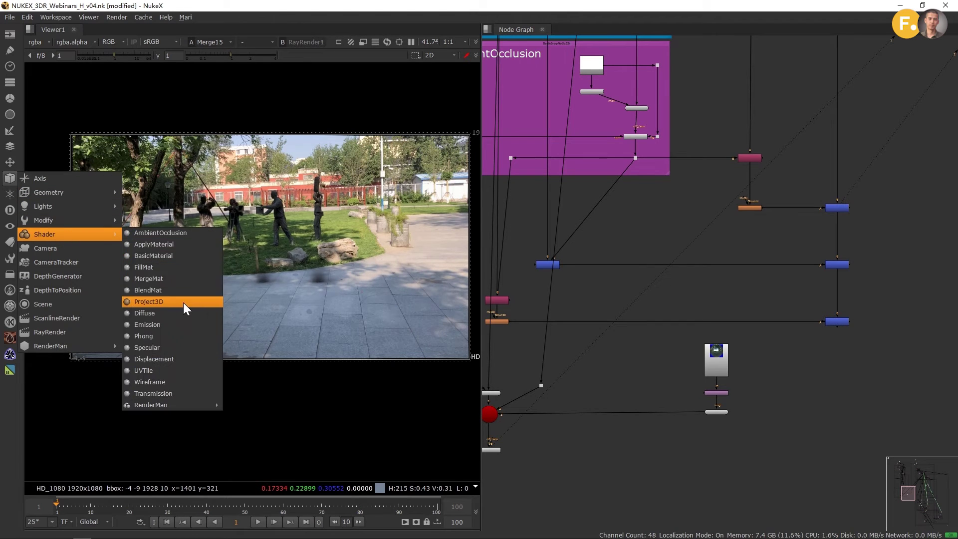
pyautogui.click(180, 303)
pyautogui.moveTo(648, 192); pyautogui.dragTo(414, 453)
# Step: Connect the Project3D node's image input to Merge15
pyautogui.moveTo(674, 299); pyautogui.dragTo(655, 253)
pyautogui.scroll(1, 655, 253)
pyautogui.moveTo(714, 167); pyautogui.dragTo(847, 139)
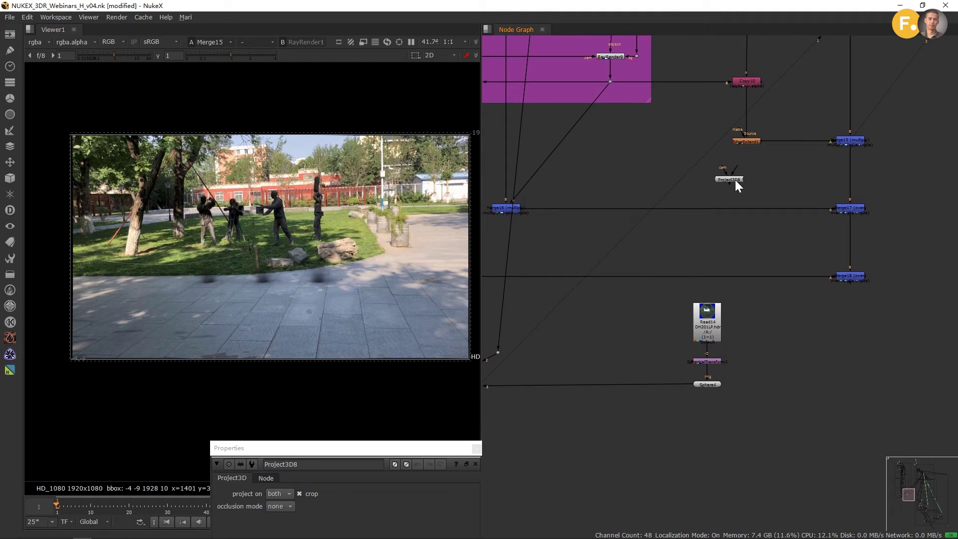
pyautogui.moveTo(736, 169); pyautogui.dragTo(927, 121)
pyautogui.scroll(2, 738, 169)
pyautogui.scroll(-3, 715, 188)
pyautogui.scroll(3, 823, 268)
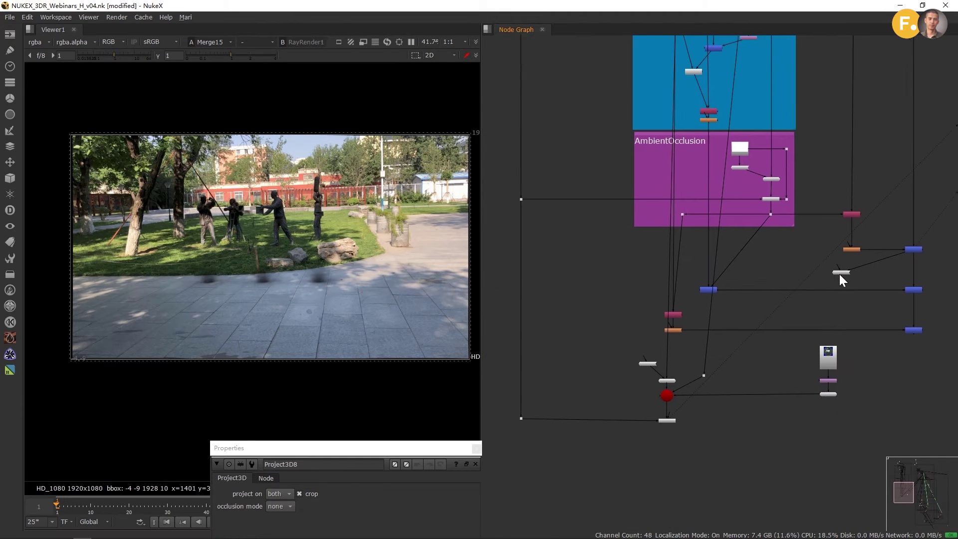
# Step: Connect the Project3D node's cam input to the camera line's Dot and move the node near Scene9
pyautogui.moveTo(839, 274); pyautogui.dragTo(846, 274)
pyautogui.scroll(1, 843, 271)
pyautogui.scroll(-1, 778, 269)
pyautogui.moveTo(784, 268); pyautogui.dragTo(547, 208)
pyautogui.moveTo(874, 283); pyautogui.dragTo(657, 268)
pyautogui.scroll(5, 646, 274)
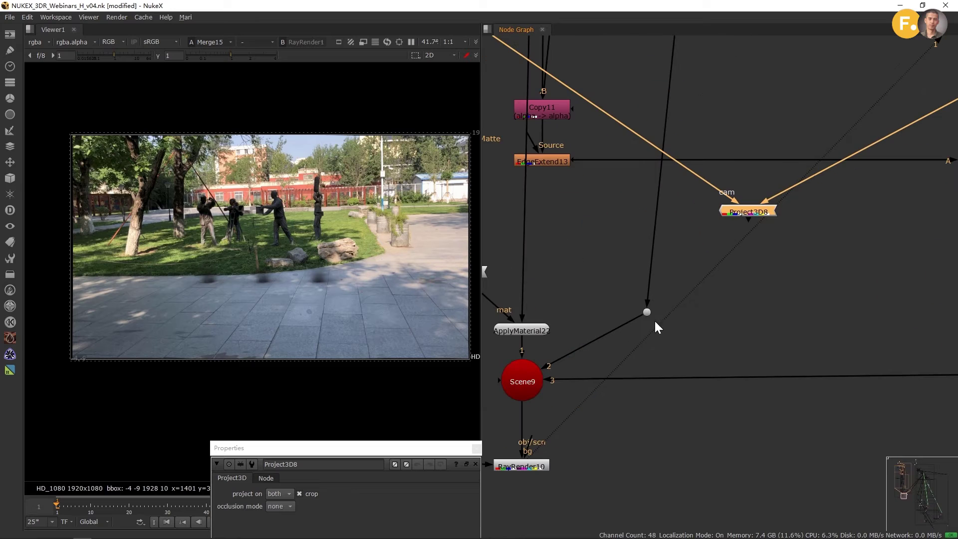
# Step: Add an ApplyMaterial node below Project3D and connect its mat input to Project3D
pyautogui.moveTo(746, 257); pyautogui.dragTo(723, 293)
pyautogui.click(723, 293)
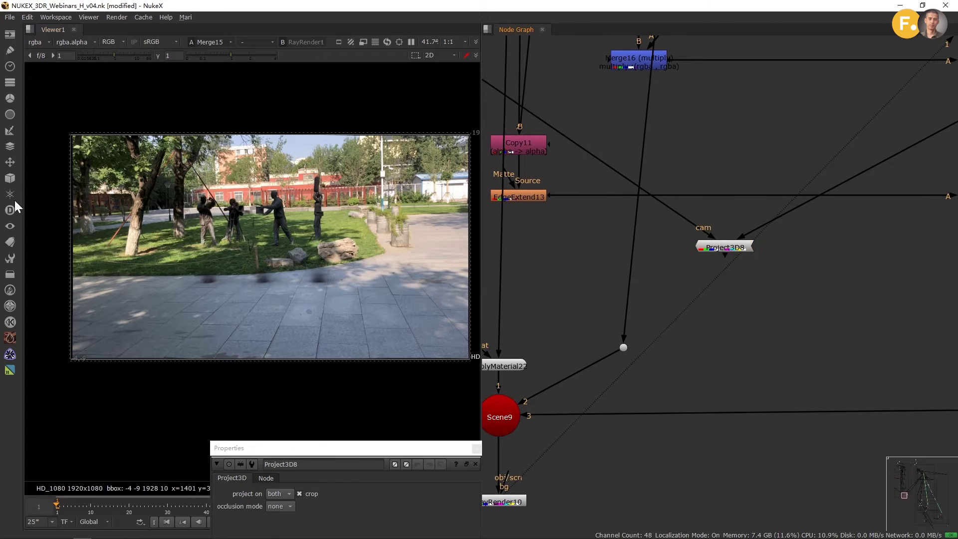
pyautogui.click(10, 178)
pyautogui.moveTo(46, 235)
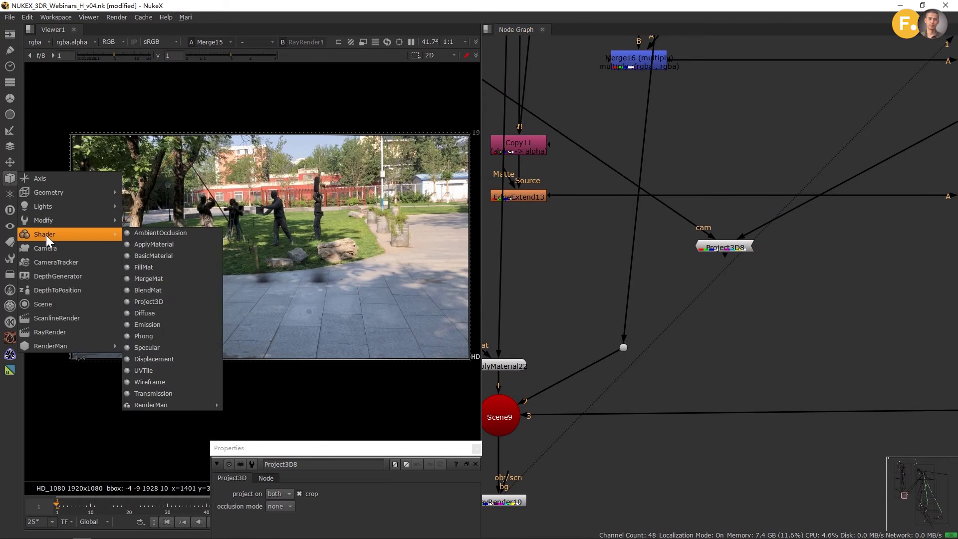
pyautogui.click(176, 244)
pyautogui.moveTo(709, 269); pyautogui.dragTo(720, 247)
pyautogui.click(682, 253)
# Step: Connect the new ApplyMaterial to the baked mesh Dot and route its output into Scene9 instead of the Dot's
pyautogui.moveTo(731, 296); pyautogui.dragTo(654, 304)
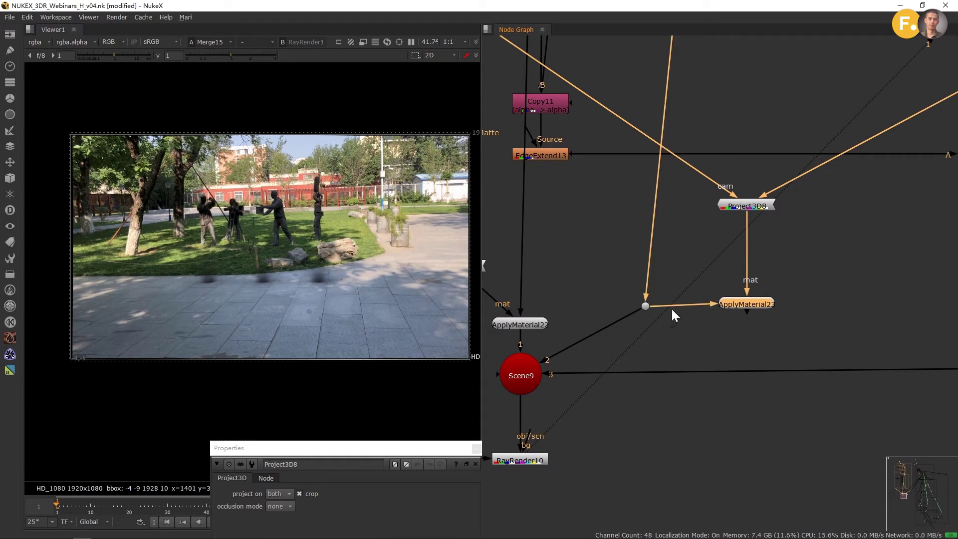
pyautogui.moveTo(745, 303); pyautogui.dragTo(743, 307)
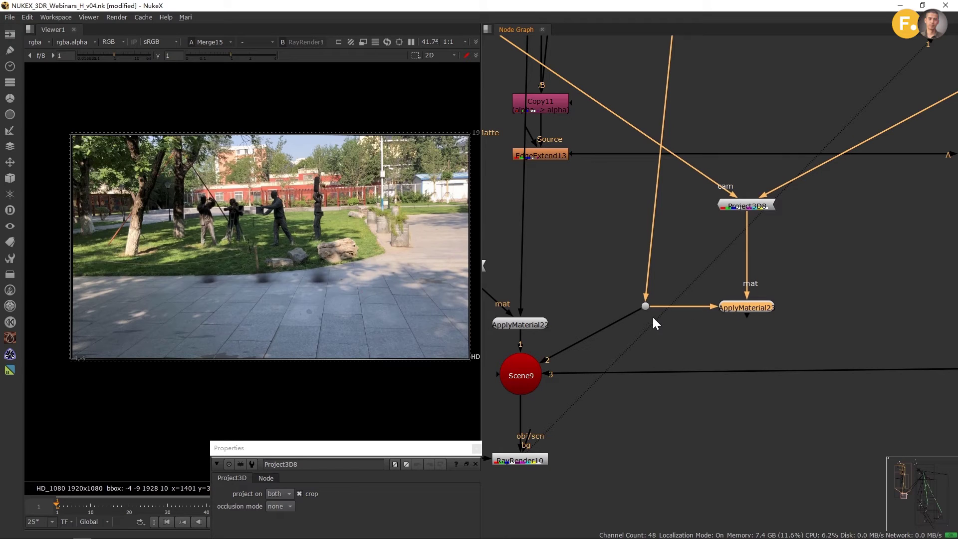
pyautogui.moveTo(630, 314); pyautogui.dragTo(738, 310)
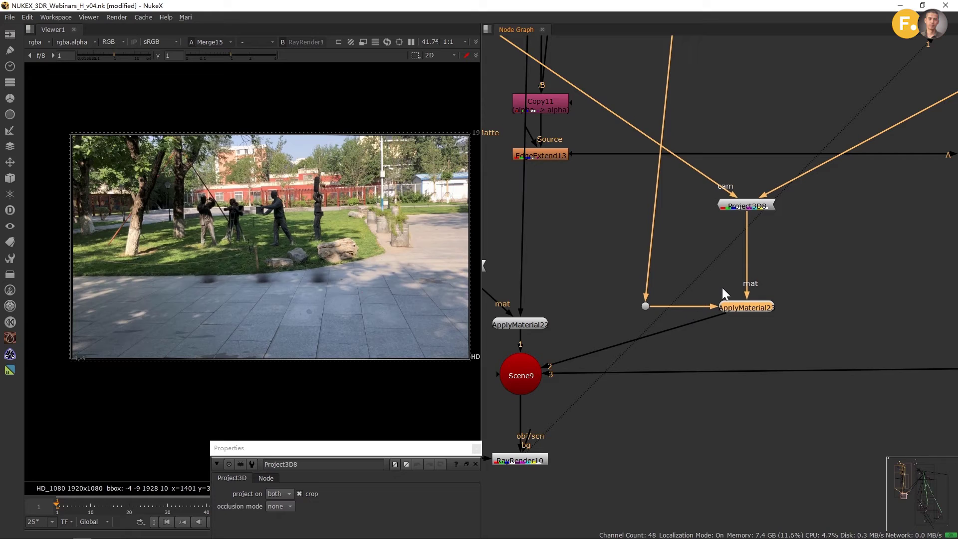
# Step: Rearrange the branch with Project3D and ApplyMaterial beside Scene9 and the baked mesh Dot on their far side
pyautogui.moveTo(651, 306); pyautogui.dragTo(812, 306)
pyautogui.click(714, 229)
pyautogui.moveTo(714, 229); pyautogui.dragTo(855, 325)
pyautogui.moveTo(758, 313); pyautogui.dragTo(646, 328)
pyautogui.moveTo(715, 283); pyautogui.dragTo(744, 298)
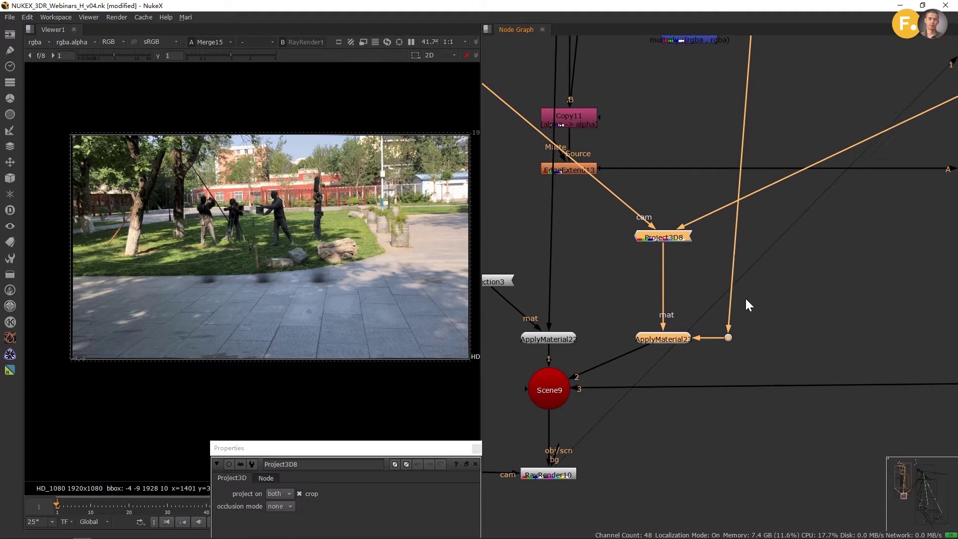
# Step: Move Project3D8 closer to its ApplyMaterial node and show the RayRender10 output in the viewer
pyautogui.click(677, 239)
pyautogui.moveTo(671, 238); pyautogui.dragTo(671, 272)
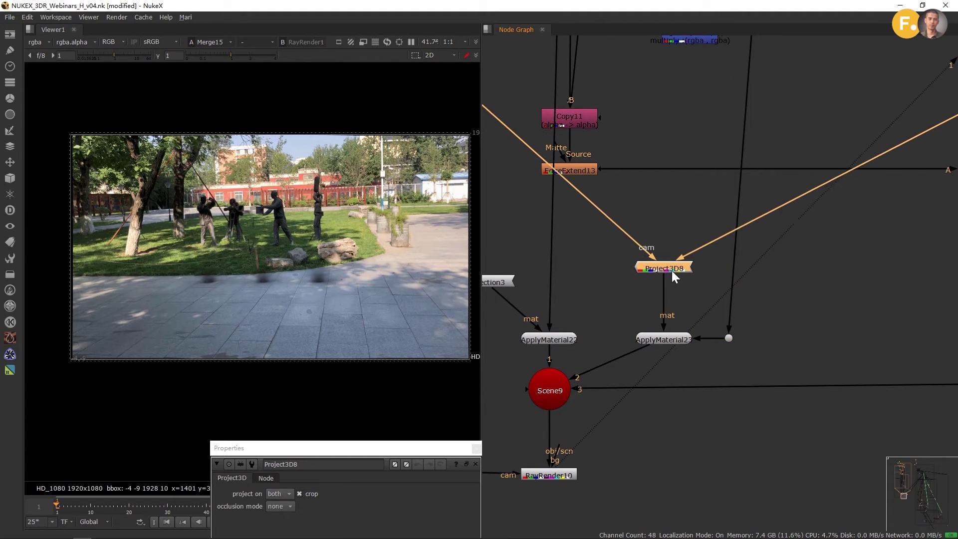
pyautogui.scroll(-2, 744, 272)
pyautogui.scroll(-5, 746, 267)
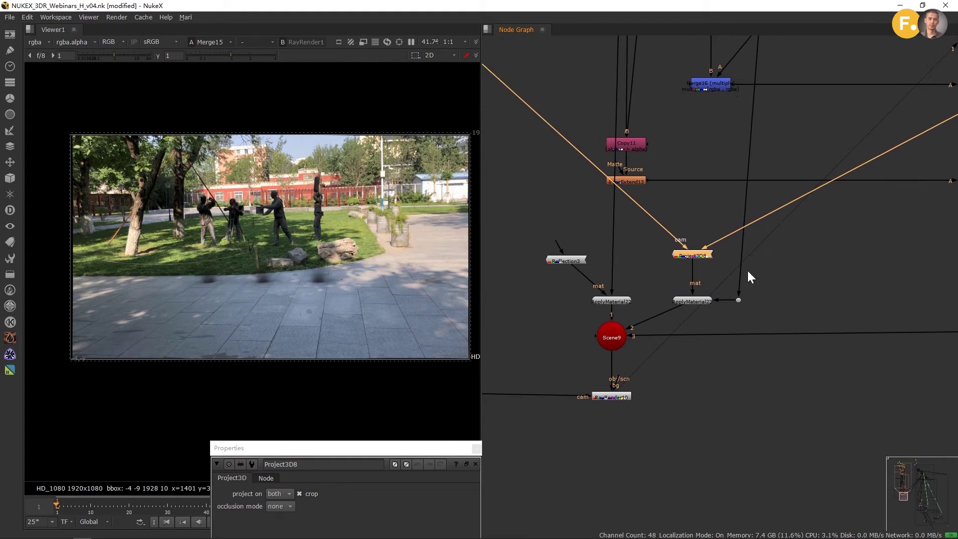
pyautogui.click(654, 306)
pyautogui.press('1')
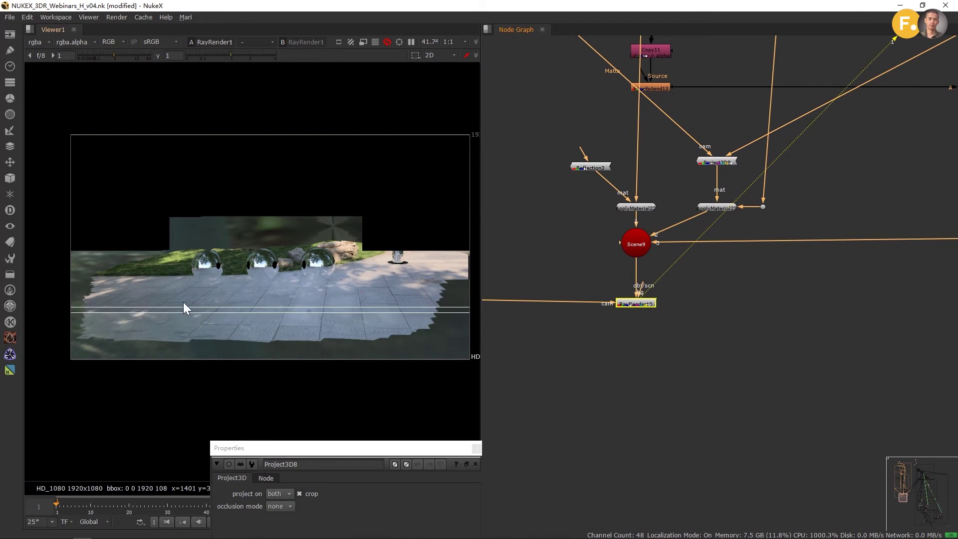
# Step: Examine the reflections of the ground and environment on the balls in the render
pyautogui.scroll(5, 199, 289)
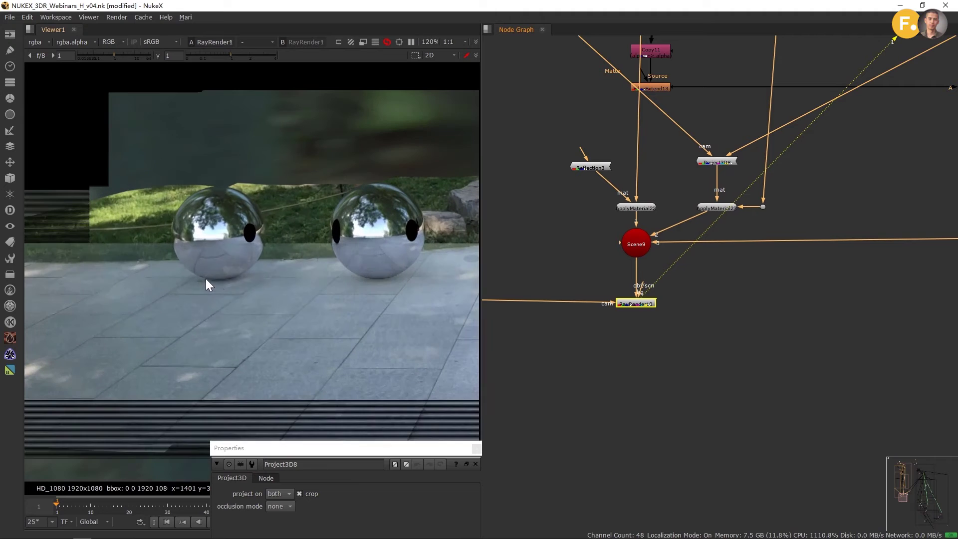
pyautogui.scroll(-2, 855, 267)
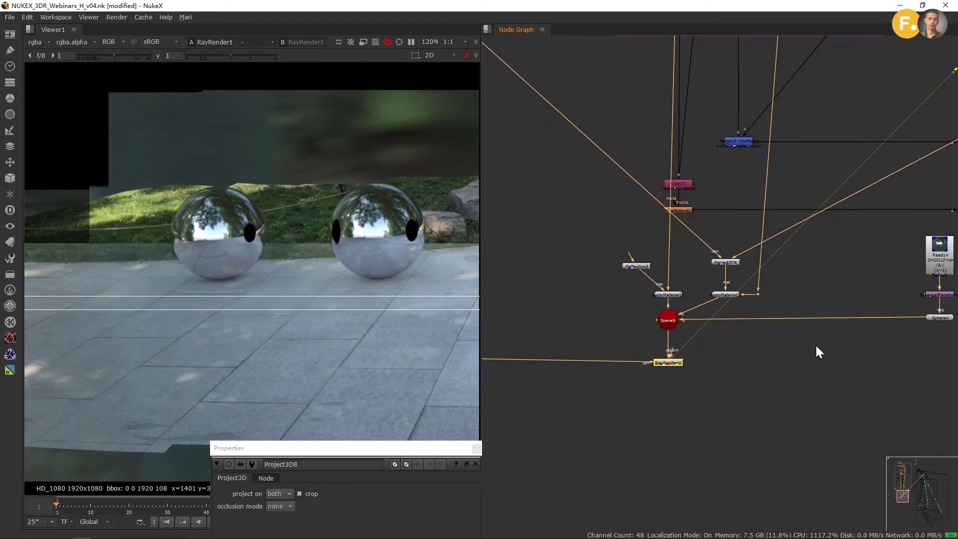
pyautogui.moveTo(303, 252); pyautogui.dragTo(255, 280)
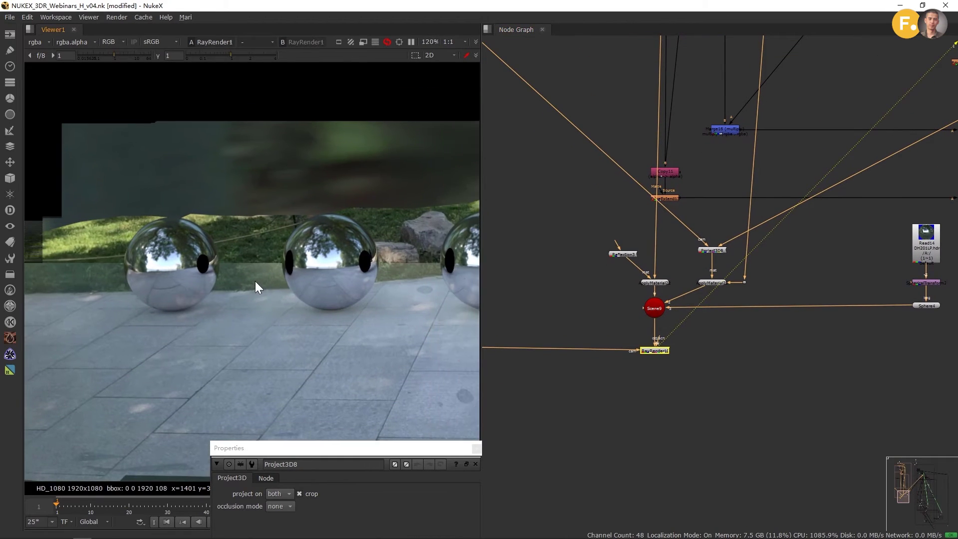
pyautogui.scroll(2, 256, 281)
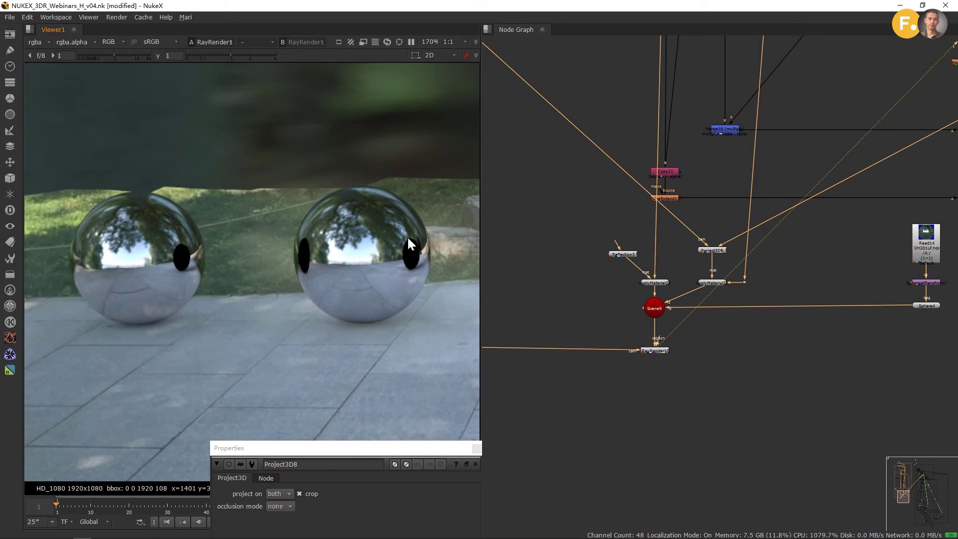
# Step: Reroute the input of ApplyMaterial22 to the ApplyMaterial fed by the red Constant in the Matte group
pyautogui.scroll(-3, 699, 262)
pyautogui.moveTo(738, 276); pyautogui.dragTo(738, 309)
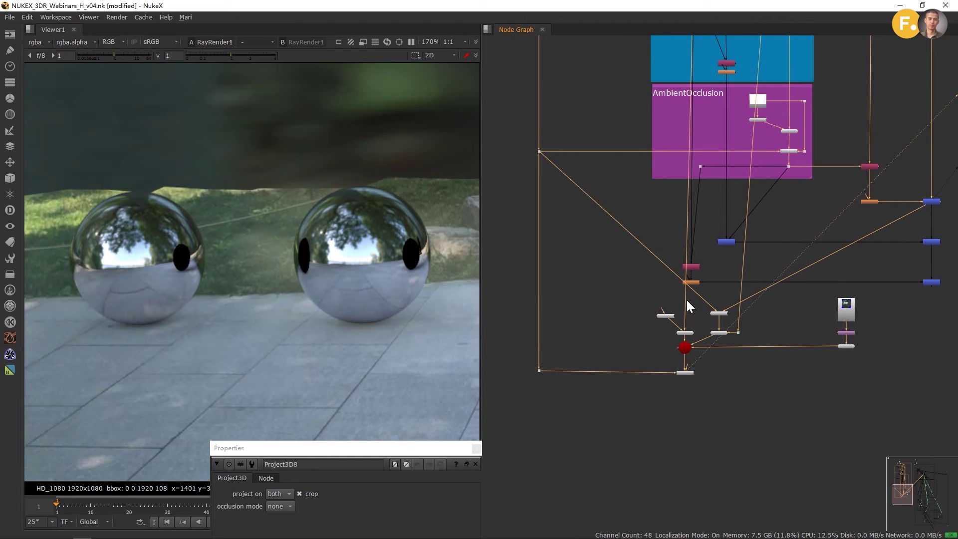
pyautogui.scroll(3, 687, 300)
pyautogui.click(685, 355)
pyautogui.moveTo(699, 67); pyautogui.dragTo(693, 363)
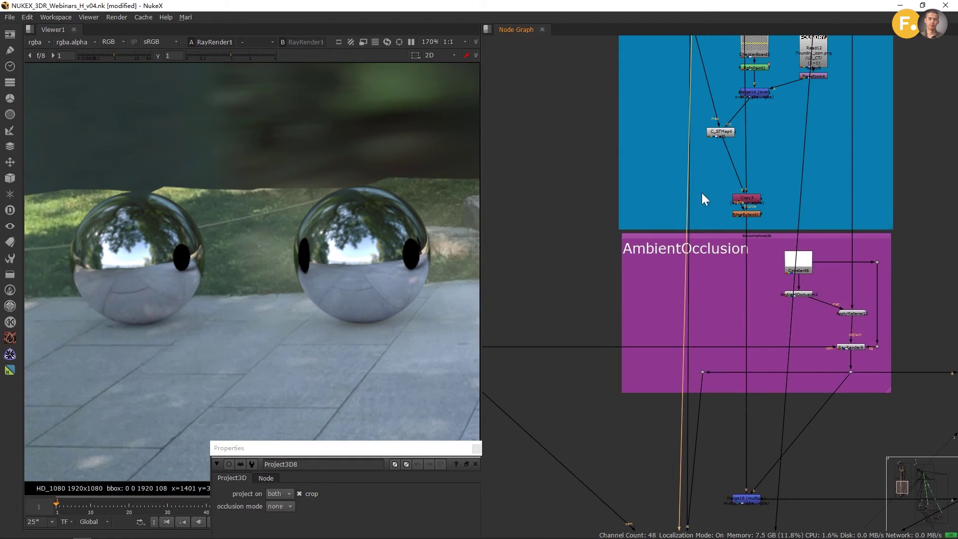
pyautogui.moveTo(702, 194); pyautogui.dragTo(703, 411)
pyautogui.moveTo(710, 162); pyautogui.dragTo(717, 388)
pyautogui.moveTo(732, 160); pyautogui.dragTo(713, 199)
pyautogui.scroll(2, 729, 259)
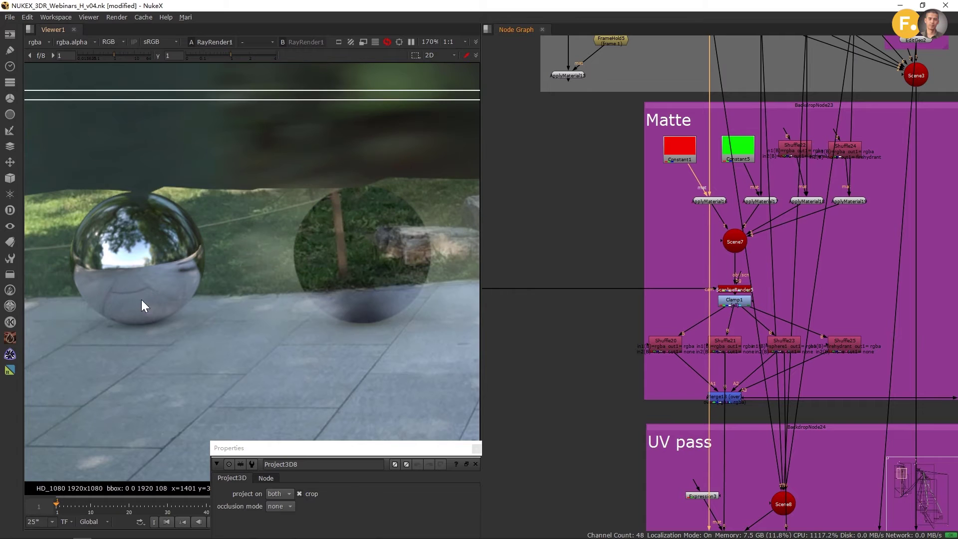
# Step: Duplicate Project3D8 beside the reflection branch and connect the copy's image input to Merge18
pyautogui.scroll(-5, 680, 257)
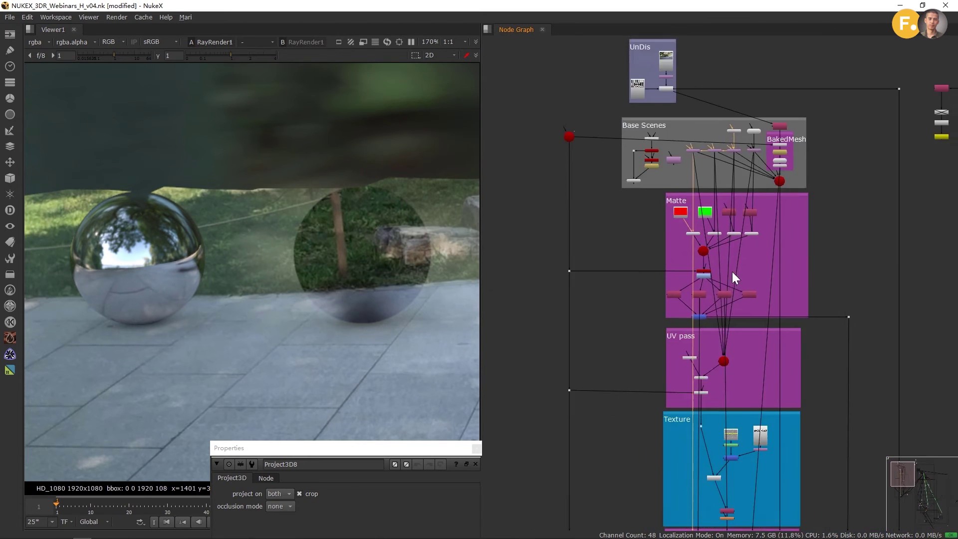
pyautogui.moveTo(735, 387); pyautogui.dragTo(719, 226)
pyautogui.moveTo(721, 360); pyautogui.dragTo(705, 149)
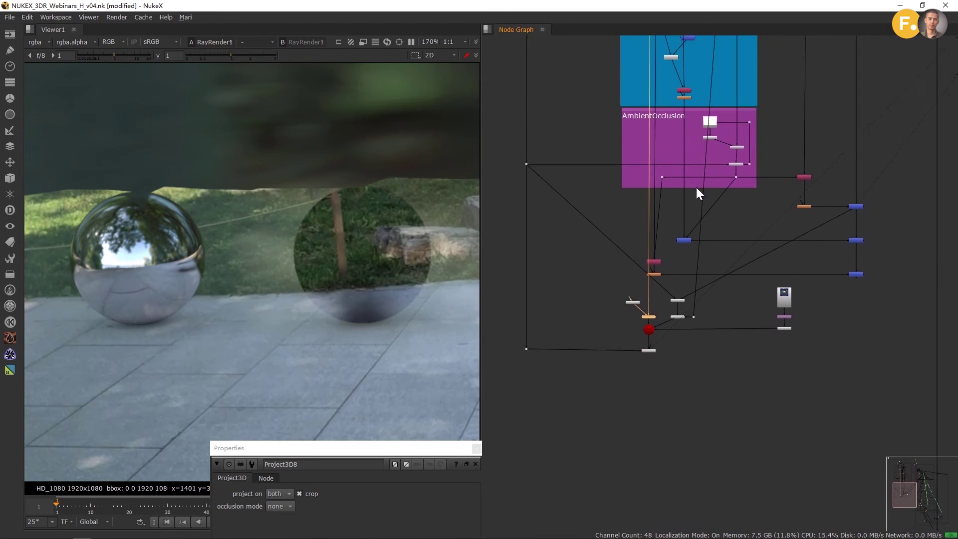
pyautogui.scroll(5, 696, 188)
pyautogui.scroll(3, 709, 237)
pyautogui.click(663, 272)
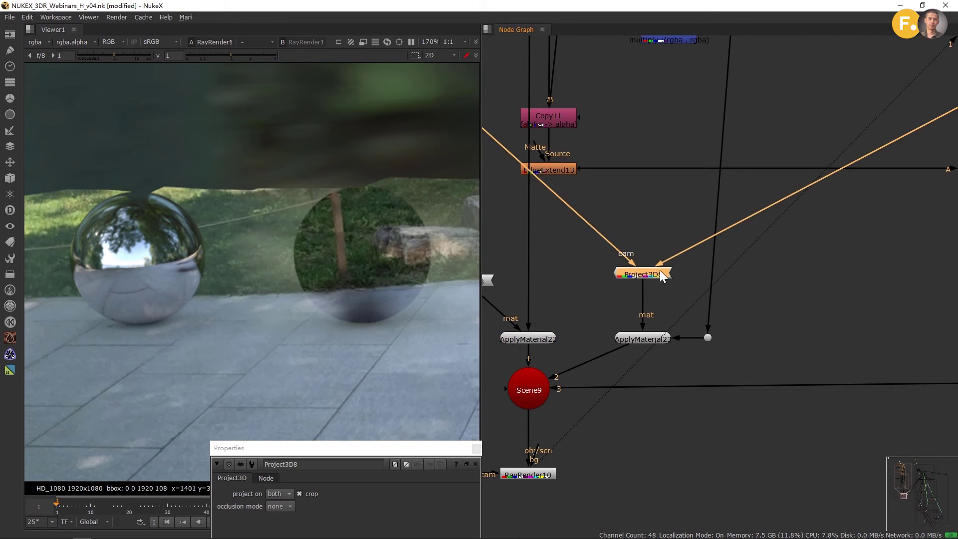
pyautogui.scroll(-6, 783, 290)
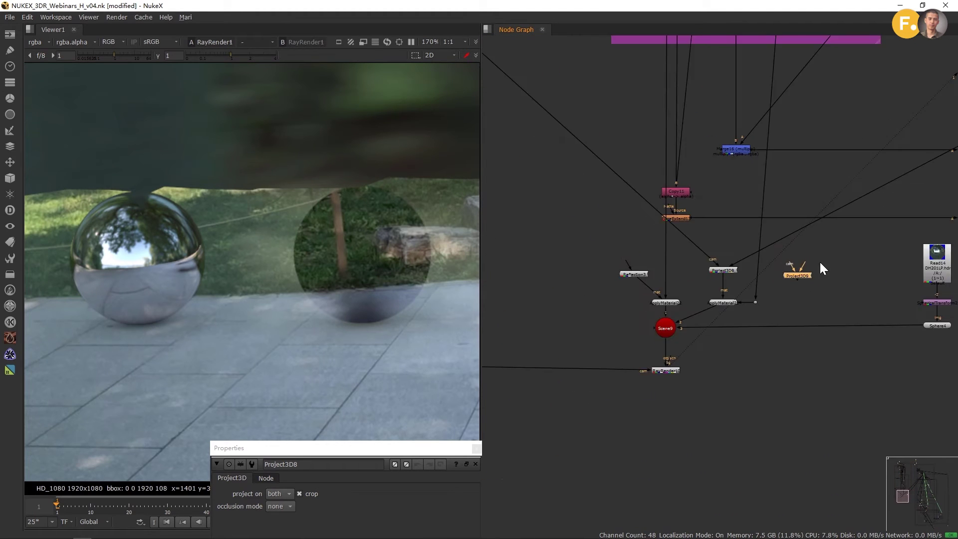
pyautogui.moveTo(819, 267); pyautogui.dragTo(563, 322)
pyautogui.moveTo(813, 237); pyautogui.dragTo(857, 190)
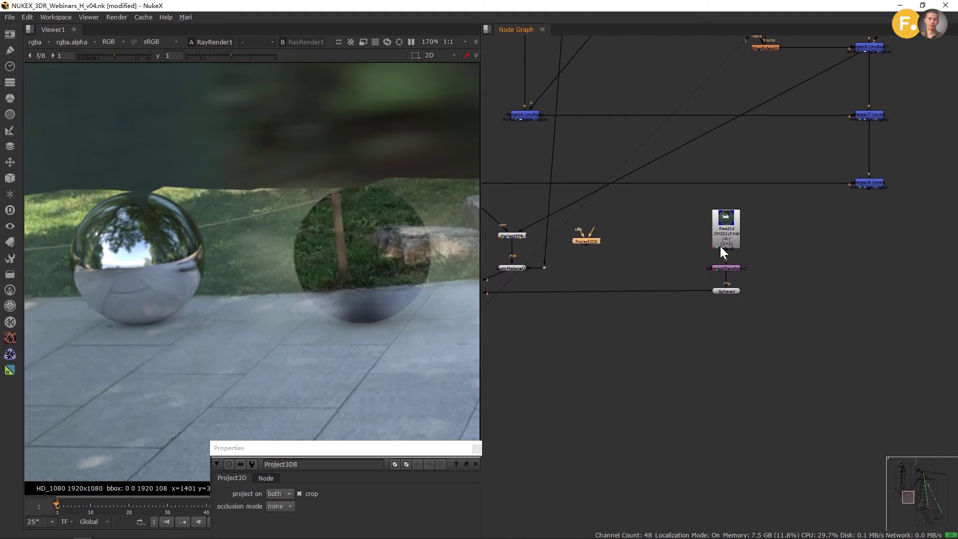
pyautogui.moveTo(595, 229); pyautogui.dragTo(861, 183)
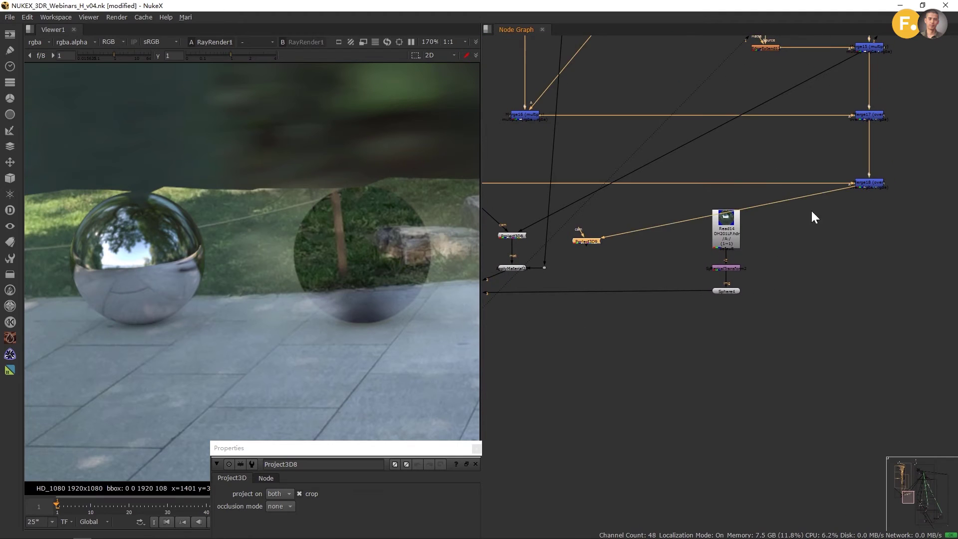
# Step: Insert two Dots on the camera line feeding Project3D8, one at the bend and one directly above the node
pyautogui.moveTo(624, 223); pyautogui.dragTo(804, 274)
pyautogui.scroll(-2, 805, 282)
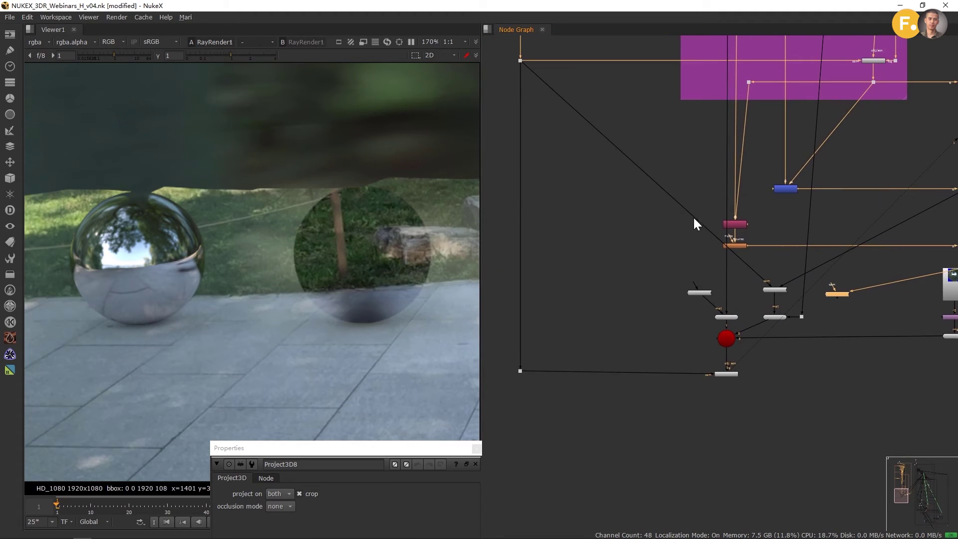
pyautogui.moveTo(652, 147); pyautogui.dragTo(661, 221)
pyautogui.scroll(3, 763, 255)
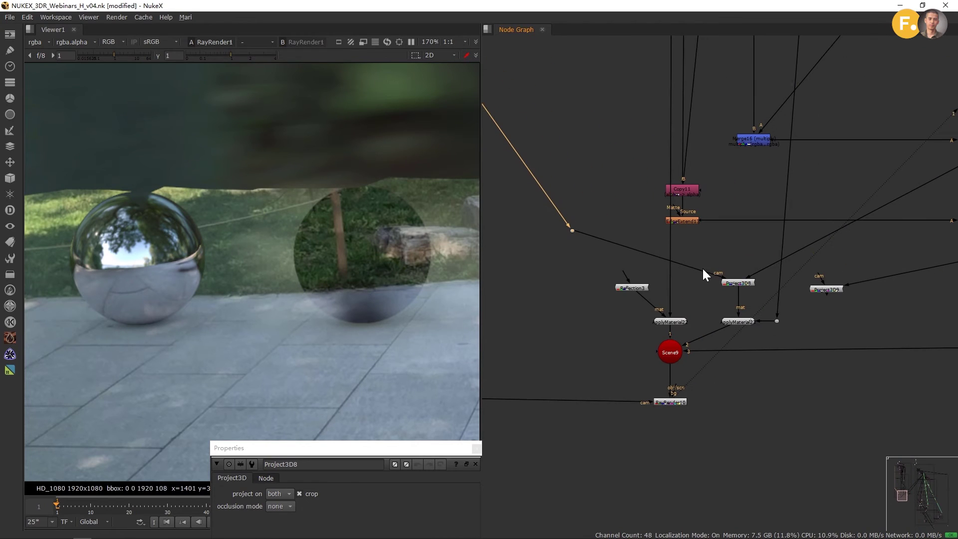
pyautogui.moveTo(655, 255); pyautogui.dragTo(739, 248)
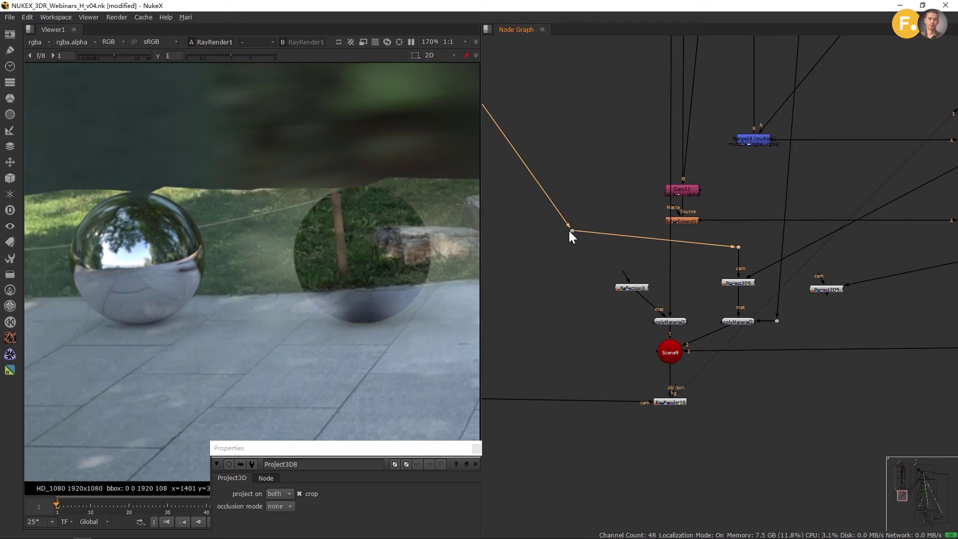
pyautogui.moveTo(569, 231); pyautogui.dragTo(572, 241)
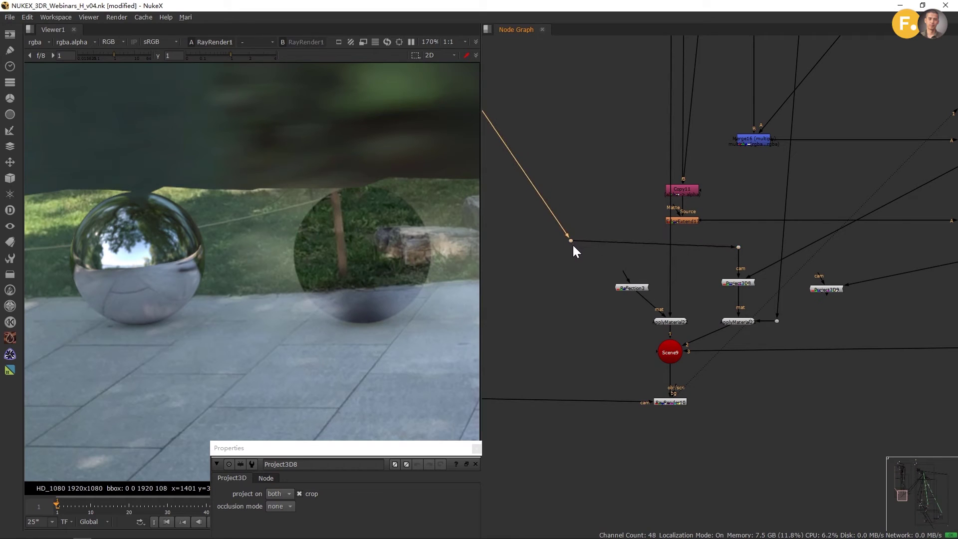
# Step: Connect Project3D9's cam input to the Dot above Project3D8 and add another Dot directly above Project3D9
pyautogui.moveTo(644, 261); pyautogui.dragTo(653, 223)
pyautogui.moveTo(822, 243); pyautogui.dragTo(747, 208)
pyautogui.moveTo(802, 230); pyautogui.dragTo(735, 254)
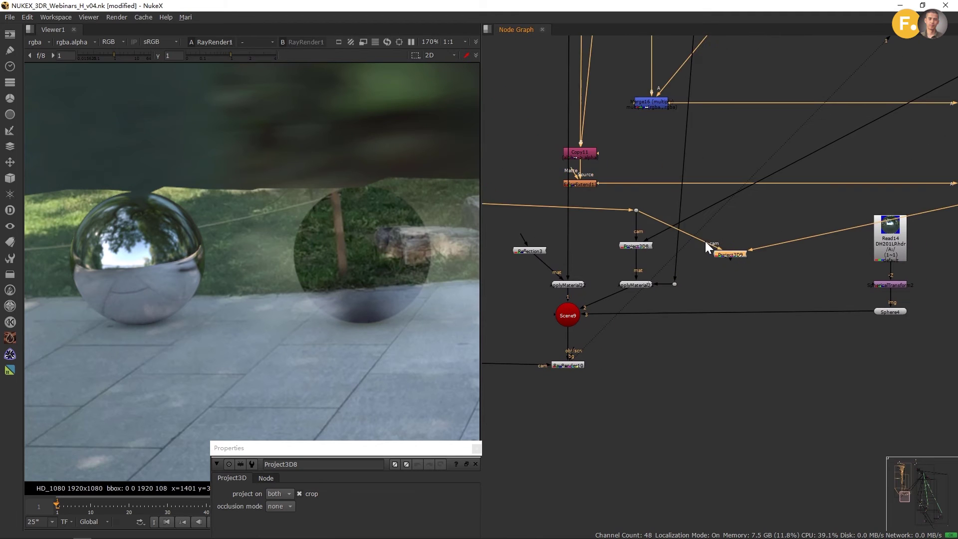
pyautogui.moveTo(684, 233); pyautogui.dragTo(730, 214)
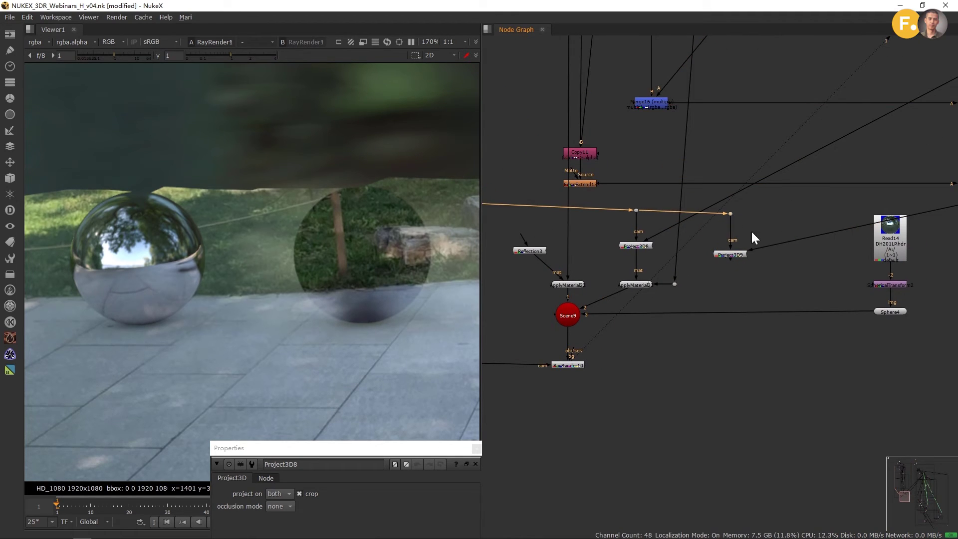
pyautogui.moveTo(725, 260); pyautogui.dragTo(721, 225)
pyautogui.click(726, 219)
pyautogui.moveTo(738, 177); pyautogui.dragTo(760, 225)
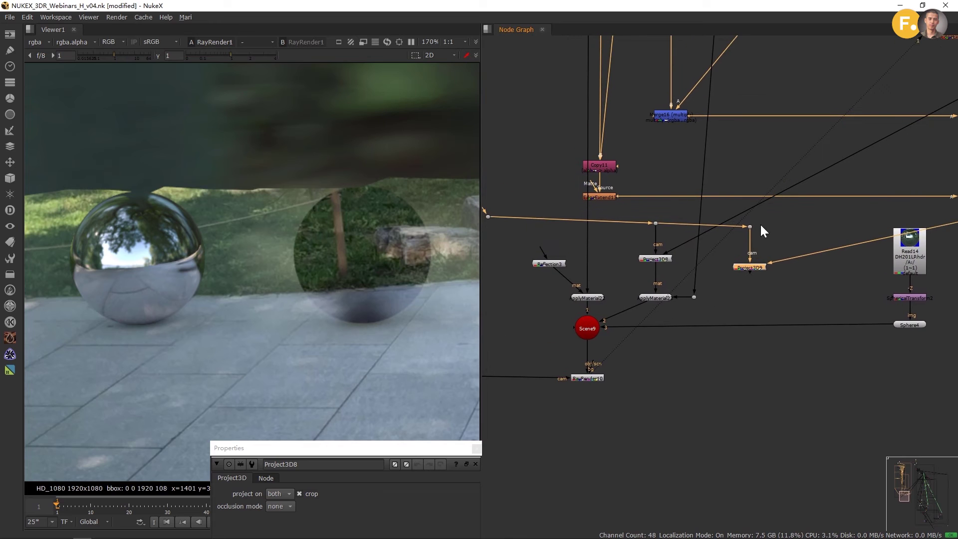
# Step: Paste a copy of ApplyMaterial23 below Project3D9 and connect its mat input to Project3D9
pyautogui.moveTo(749, 270); pyautogui.dragTo(736, 220)
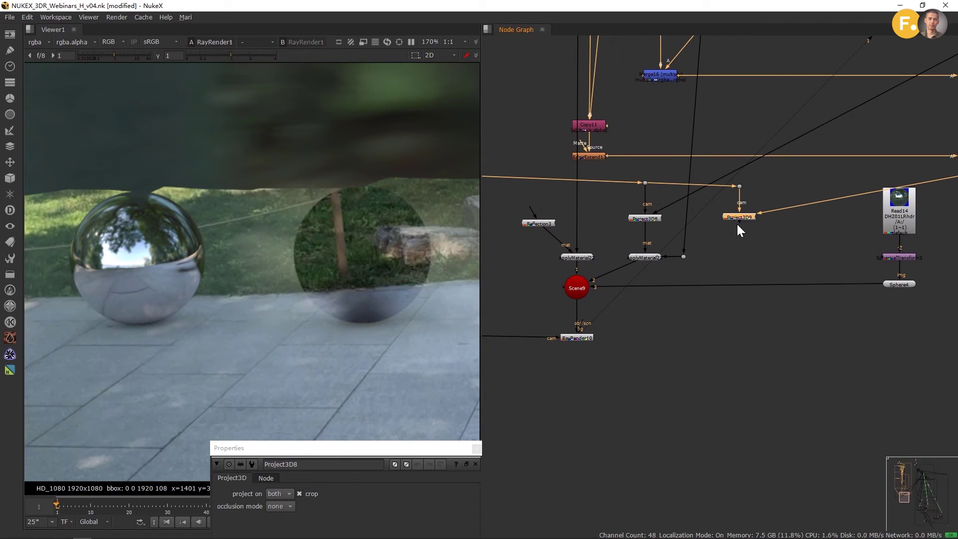
pyautogui.scroll(4, 755, 226)
pyautogui.click(596, 313)
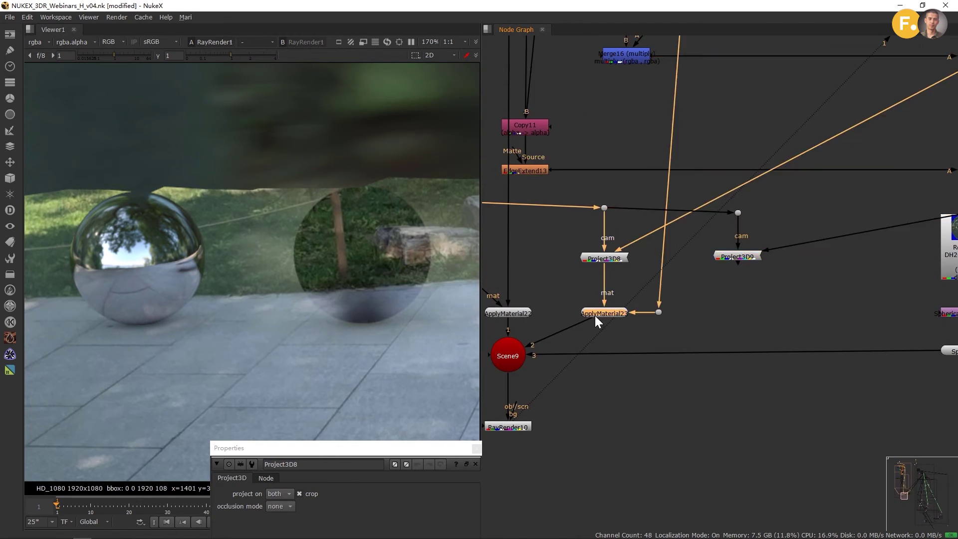
pyautogui.click(739, 295)
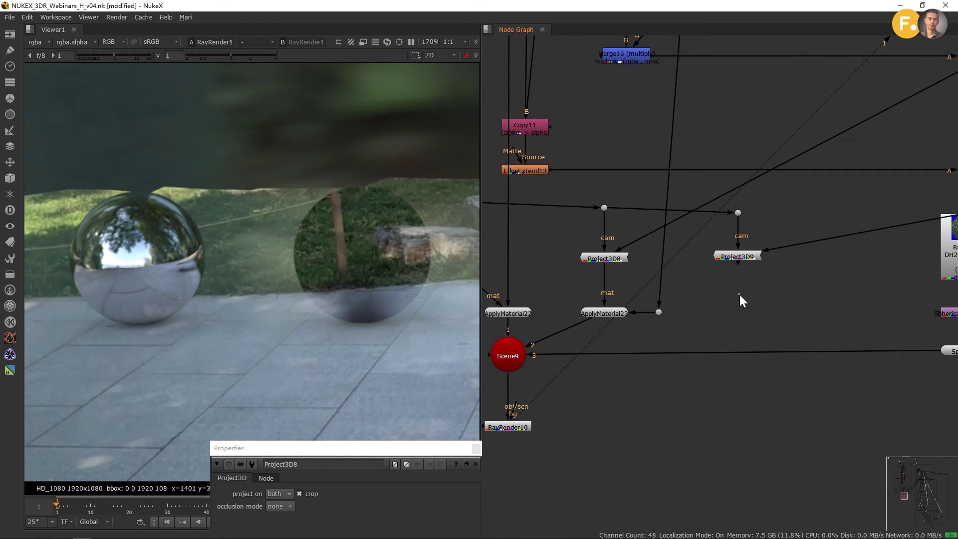
pyautogui.hotkey('ctrl', 'v')
pyautogui.moveTo(739, 294); pyautogui.dragTo(744, 322)
pyautogui.moveTo(734, 302); pyautogui.dragTo(739, 287)
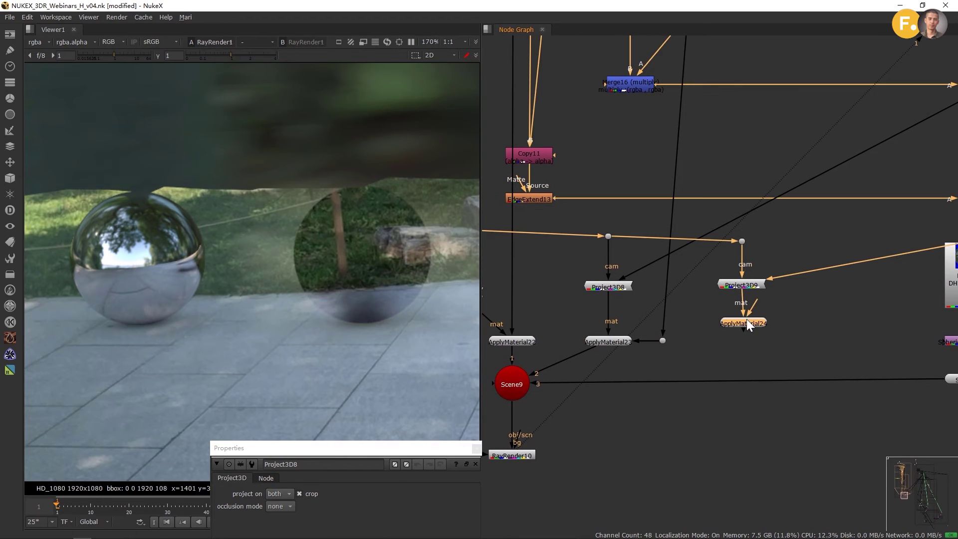
# Step: Check the RayRender10 output with all three balls in view against the node branches feeding Scene9
pyautogui.scroll(-5, 744, 333)
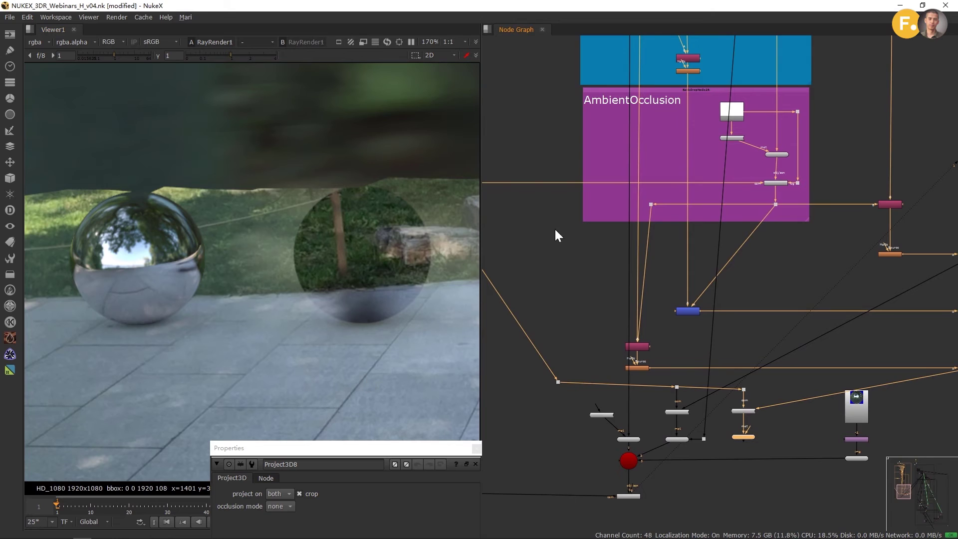
pyautogui.scroll(-3, 785, 333)
pyautogui.moveTo(785, 333); pyautogui.dragTo(763, 254)
pyautogui.scroll(3, 728, 334)
pyautogui.scroll(-2, 399, 265)
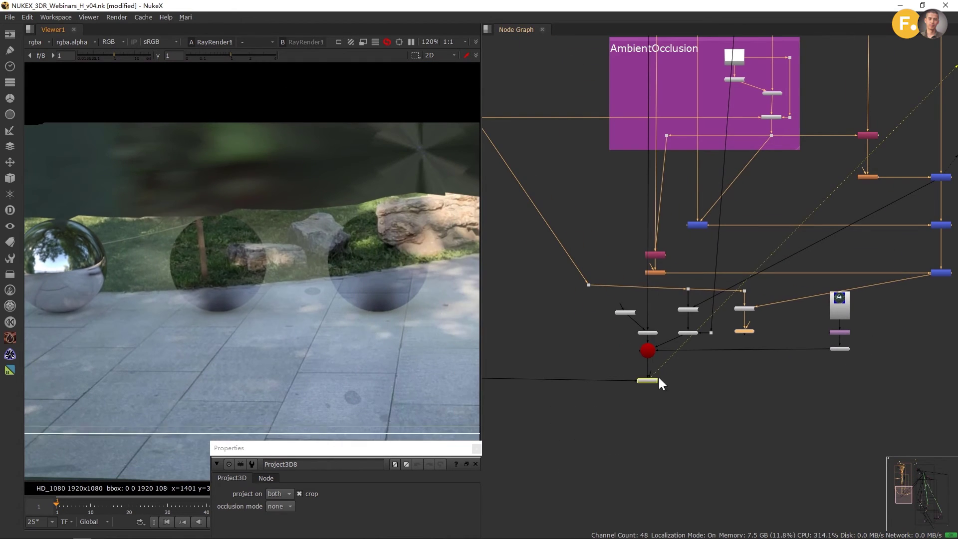
pyautogui.scroll(4, 730, 339)
# Step: Add a MergeGeo node beside the Project3D9 branch
pyautogui.moveTo(600, 376); pyautogui.dragTo(523, 419)
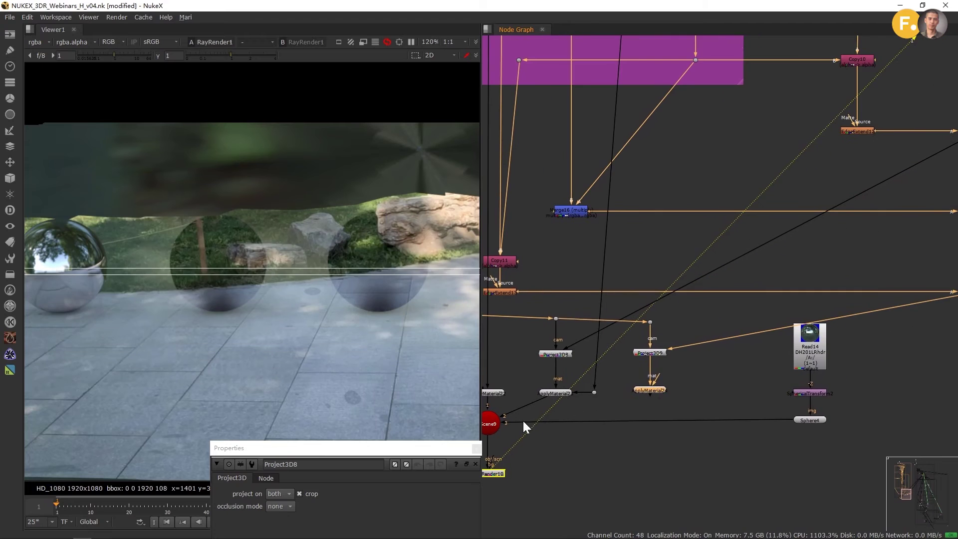
pyautogui.click(9, 178)
pyautogui.moveTo(18, 192)
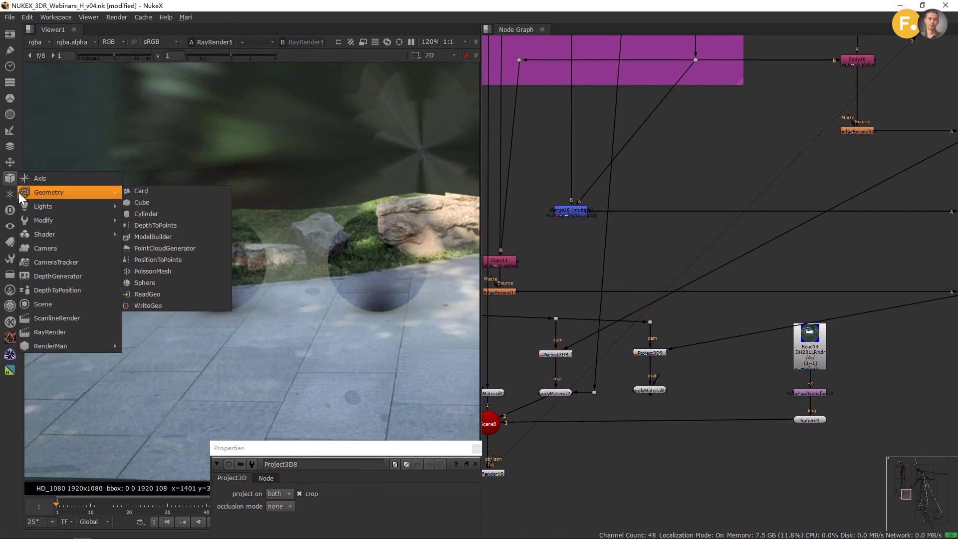
pyautogui.moveTo(55, 223)
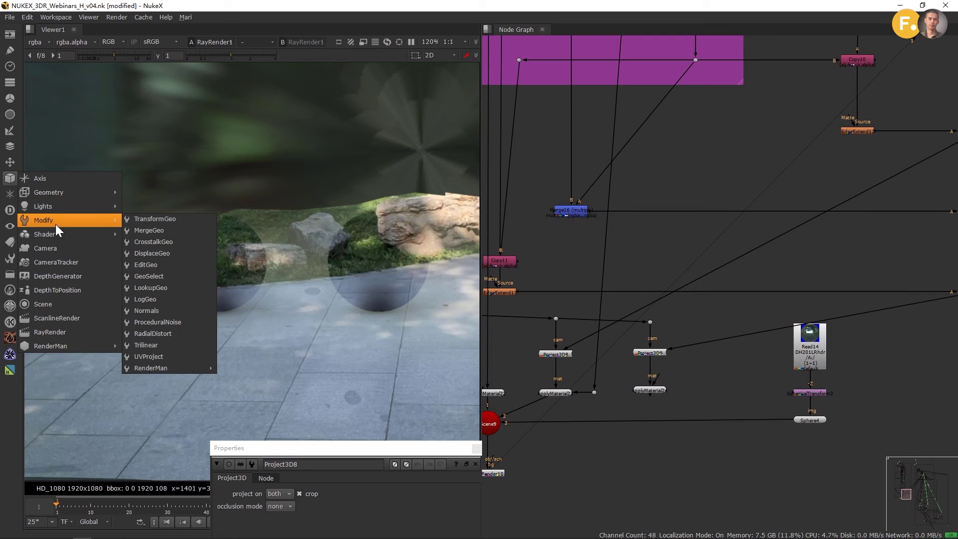
pyautogui.click(166, 230)
pyautogui.click(700, 316)
# Step: Connect the new MergeGeo node's inputs to the two other ball geometries in the Base Scenes backdrop
pyautogui.scroll(-2, 734, 280)
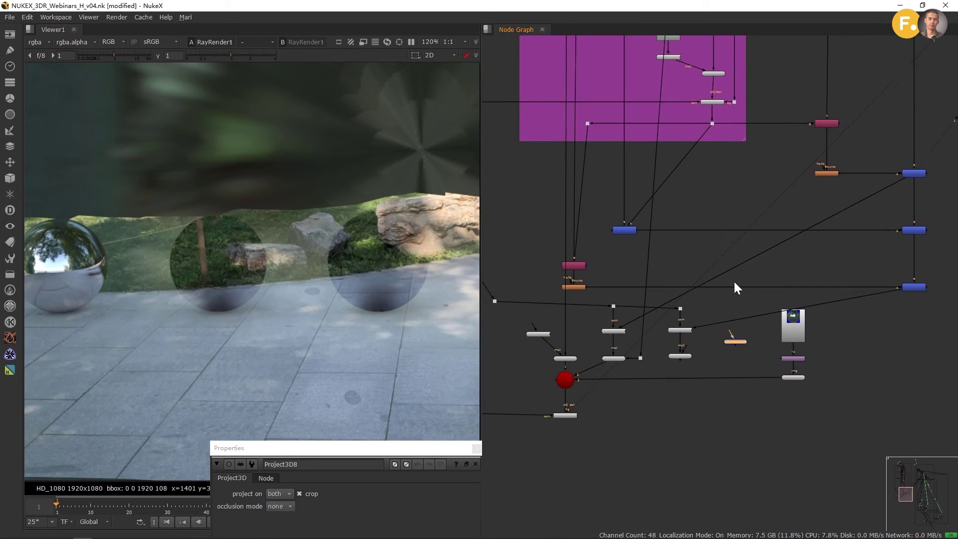
pyautogui.scroll(-3, 738, 267)
pyautogui.moveTo(736, 263); pyautogui.dragTo(713, 407)
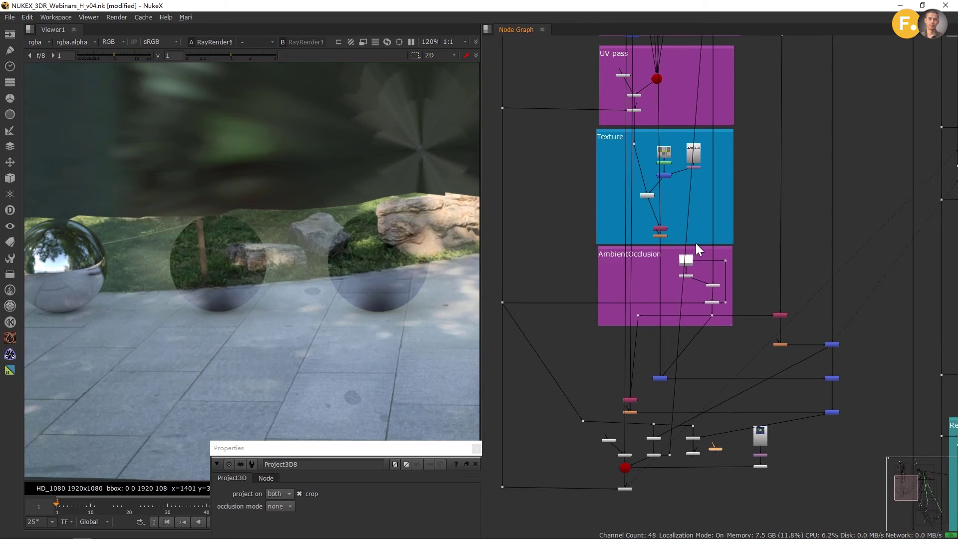
pyautogui.moveTo(695, 244); pyautogui.dragTo(697, 375)
pyautogui.moveTo(666, 223); pyautogui.dragTo(664, 332)
pyautogui.moveTo(643, 172); pyautogui.dragTo(650, 203)
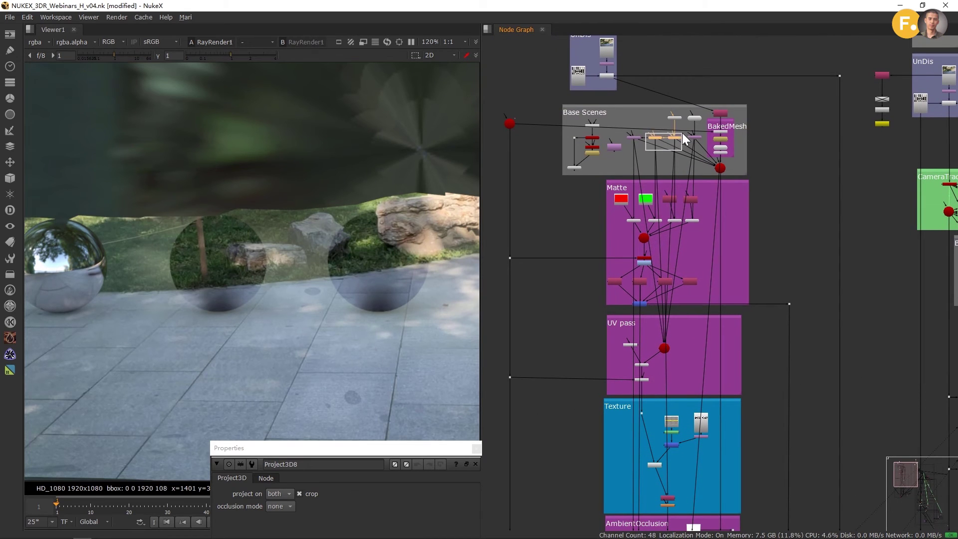
pyautogui.scroll(-10, 732, 307)
pyautogui.scroll(3, 731, 302)
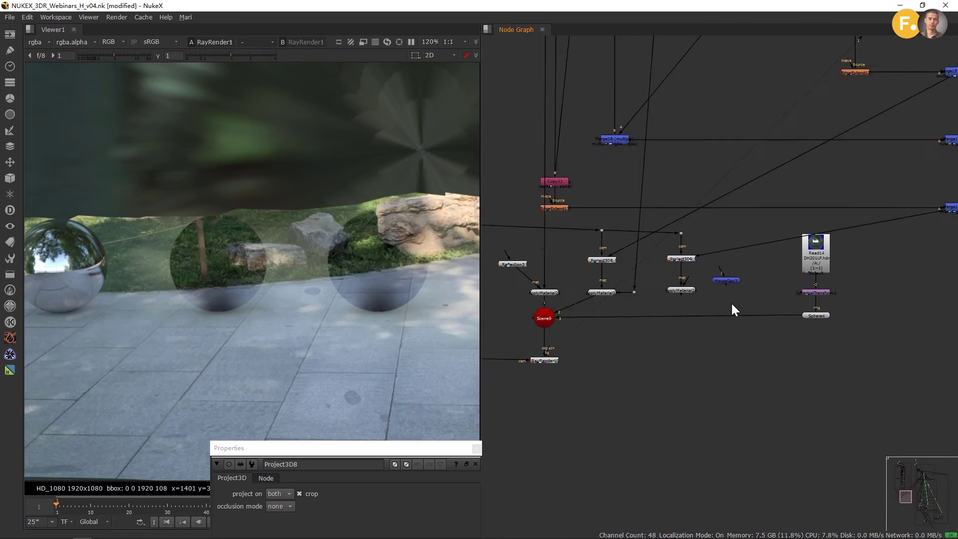
pyautogui.scroll(4, 729, 277)
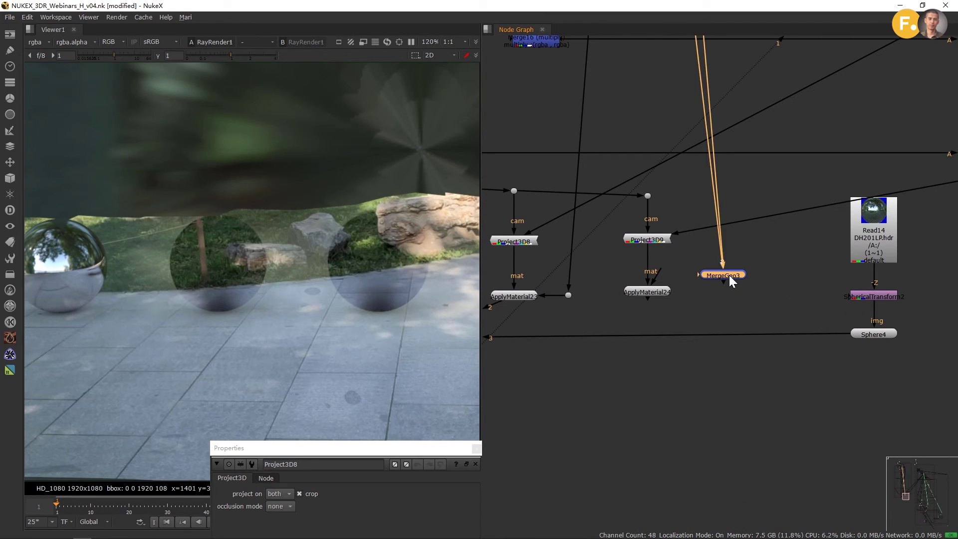
# Step: Feed MergeGeo3 into ApplyMaterial24 as its geometry and connect ApplyMaterial24 to Scene9
pyautogui.click(717, 301)
pyautogui.moveTo(689, 288); pyautogui.dragTo(788, 218)
pyautogui.moveTo(807, 179); pyautogui.dragTo(791, 212)
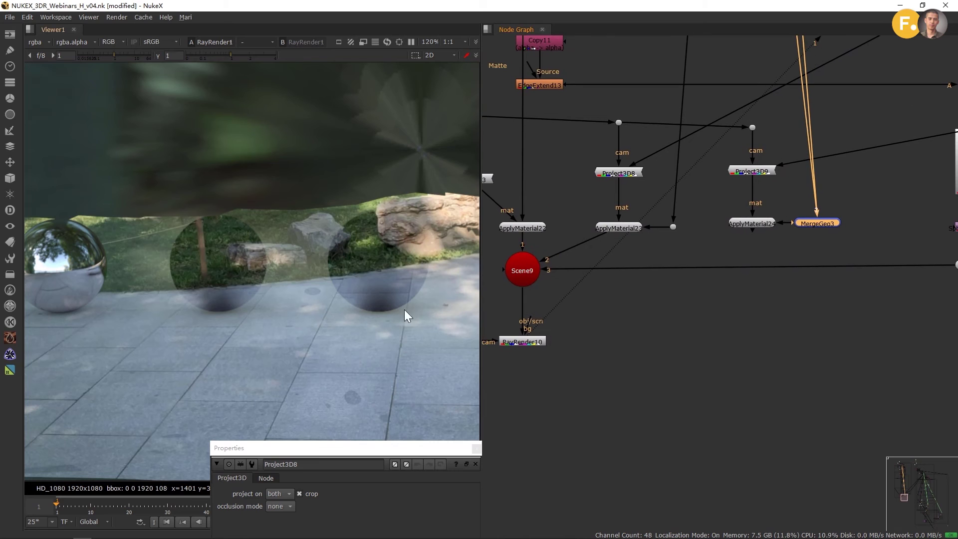
pyautogui.moveTo(754, 244); pyautogui.dragTo(579, 287)
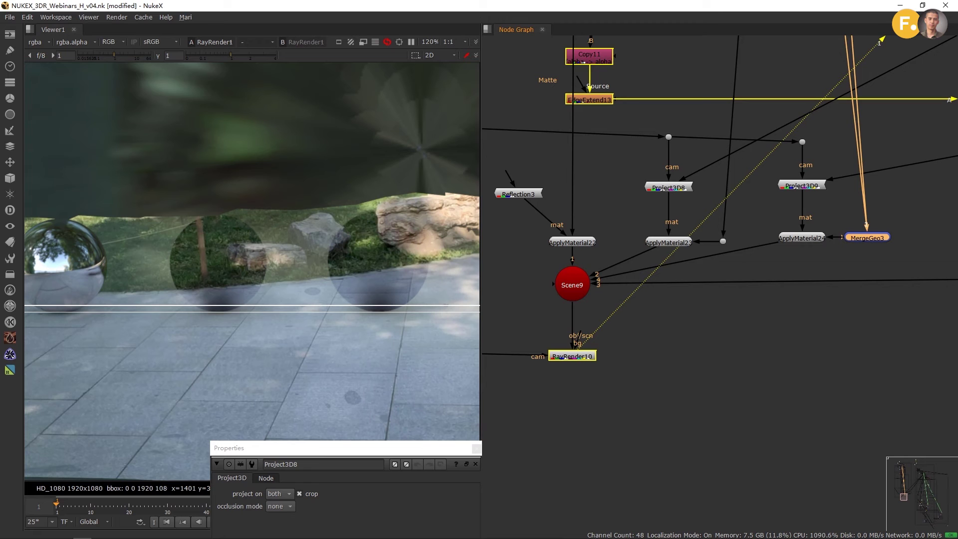
pyautogui.click(611, 404)
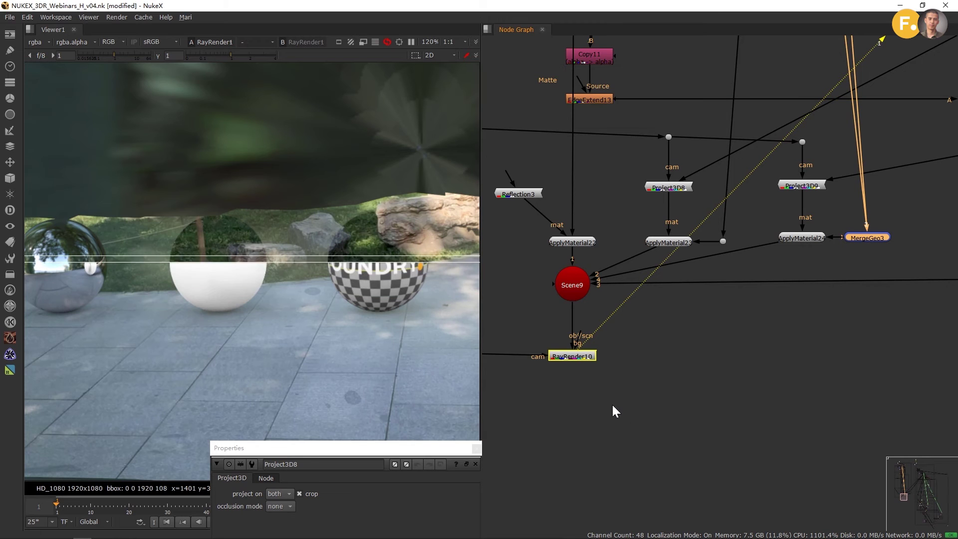
# Step: Examine the RayRender10 output up close, checking the white ball's reflection in the chrome ball and the white ball's edge
pyautogui.moveTo(149, 259); pyautogui.dragTo(303, 275)
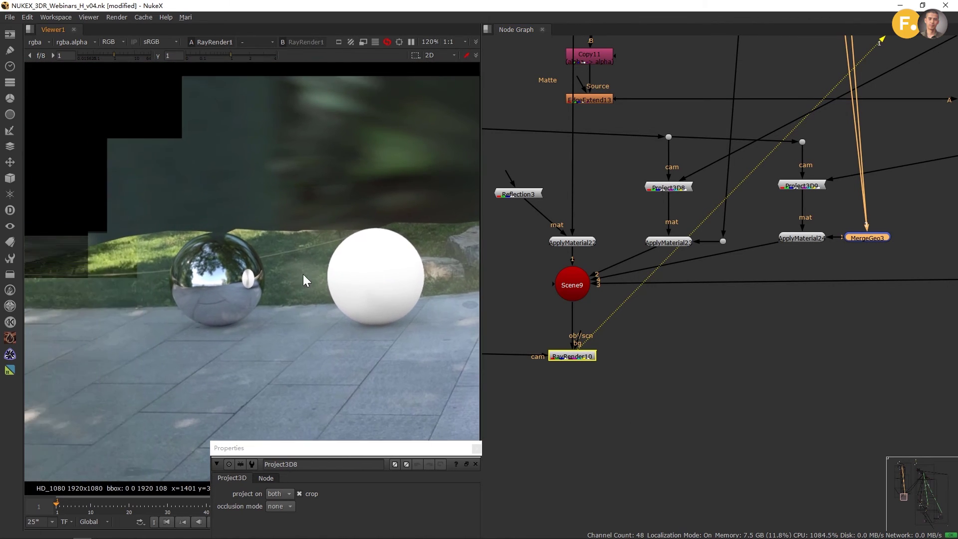
pyautogui.scroll(8, 303, 273)
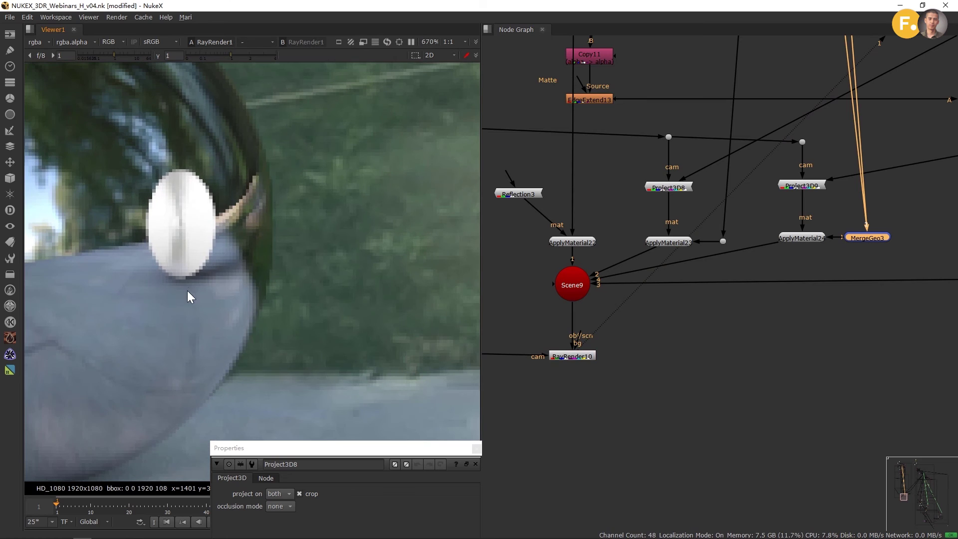
pyautogui.scroll(-3, 218, 241)
pyautogui.scroll(5, 247, 292)
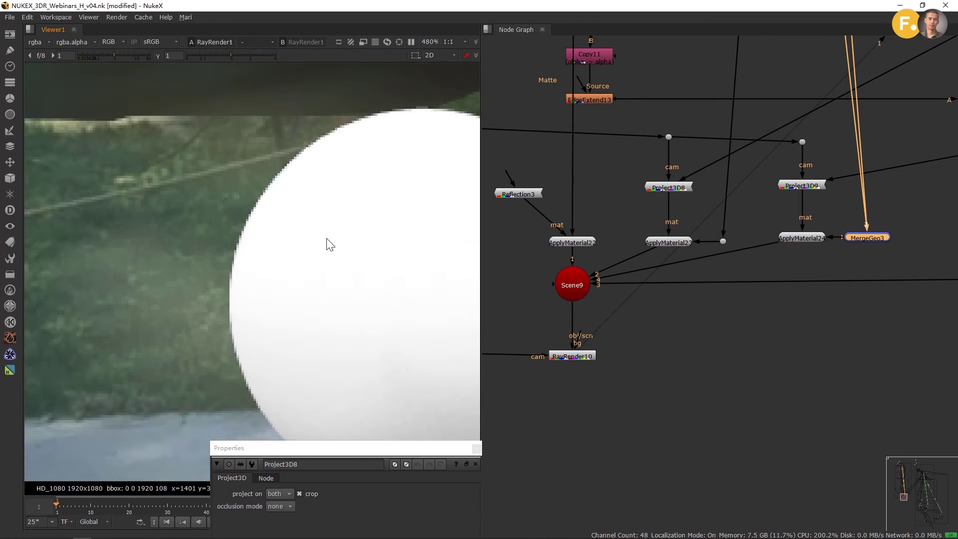
pyautogui.scroll(6, 251, 177)
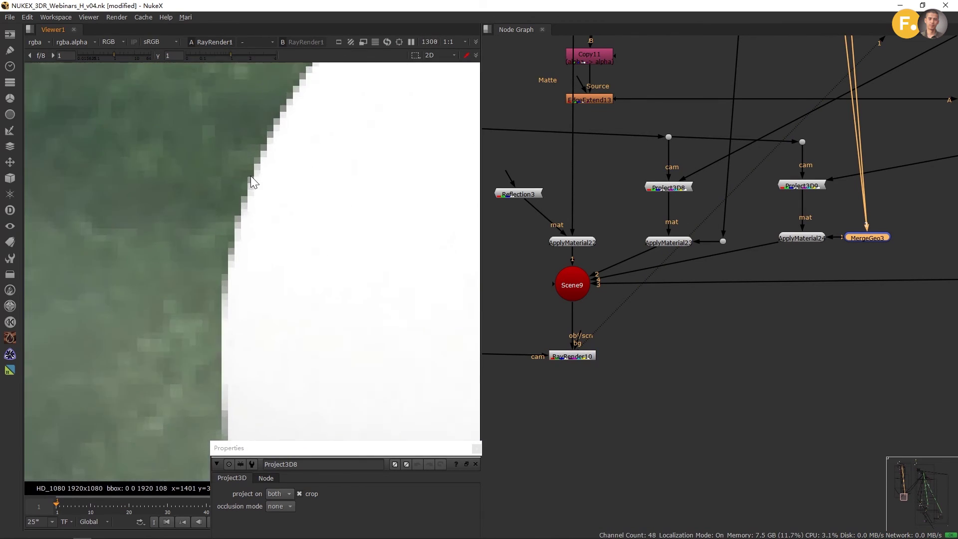
pyautogui.scroll(-10, 251, 190)
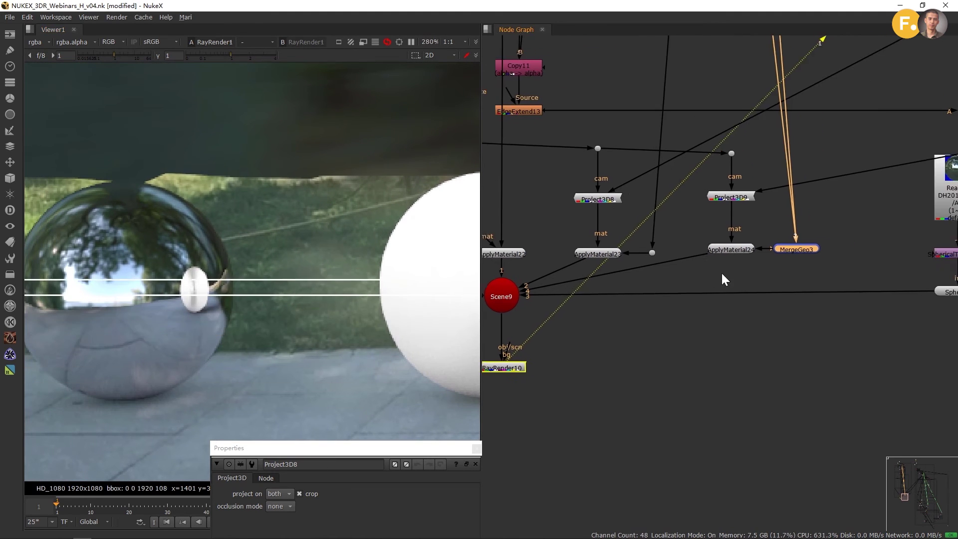
pyautogui.scroll(3, 798, 247)
pyautogui.scroll(-3, 812, 242)
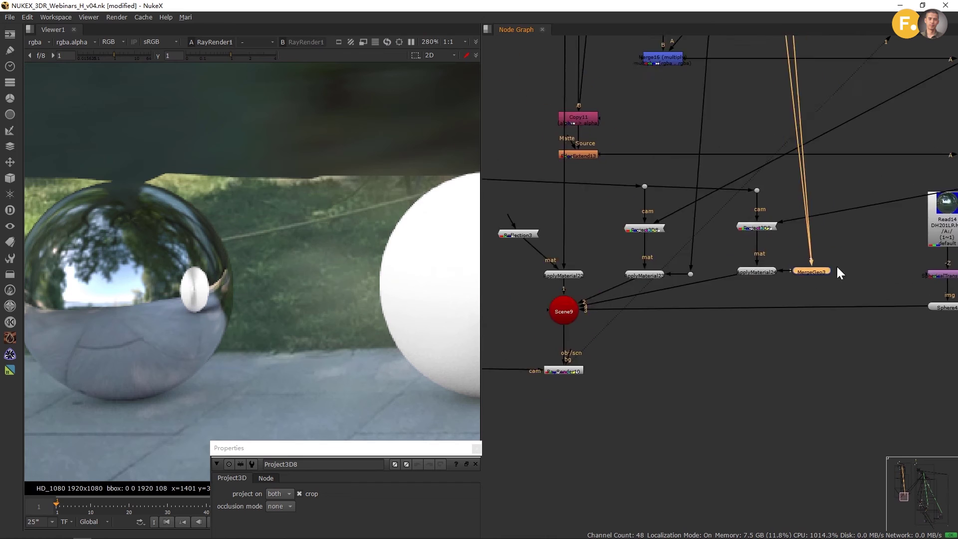
# Step: Move the Read14, SphericalTransform and Sphere4 branch farther from MergeGeo3 to make room for more nodes
pyautogui.moveTo(836, 206)
pyautogui.mouseDown()
pyautogui.moveTo(783, 297)
pyautogui.moveTo(782, 200)
pyautogui.moveTo(690, 212)
pyautogui.mouseUp()
pyautogui.moveTo(763, 202)
pyautogui.mouseDown()
pyautogui.moveTo(679, 199)
pyautogui.moveTo(760, 329)
pyautogui.mouseUp()
pyautogui.moveTo(705, 315); pyautogui.dragTo(771, 317)
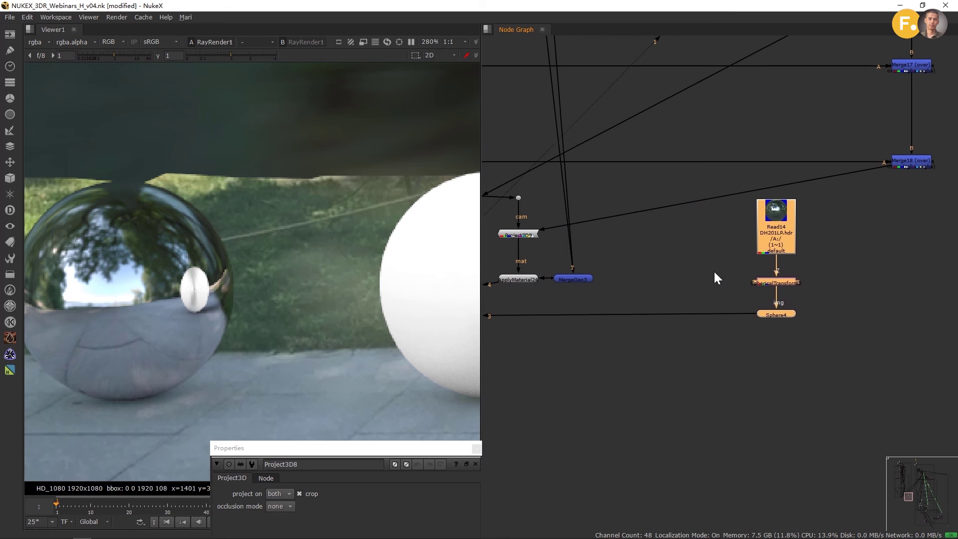
pyautogui.moveTo(681, 231); pyautogui.dragTo(651, 220)
# Step: Add an unconnected Copy node in the space between MergeGeo3 and the Read14 branch
pyautogui.click(902, 172)
pyautogui.moveTo(669, 256); pyautogui.dragTo(668, 272)
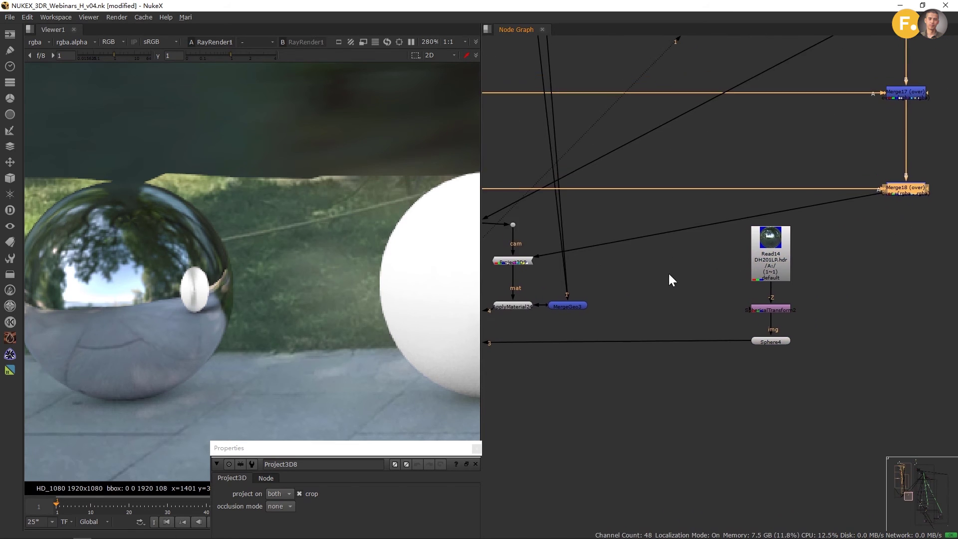
pyautogui.click(668, 271)
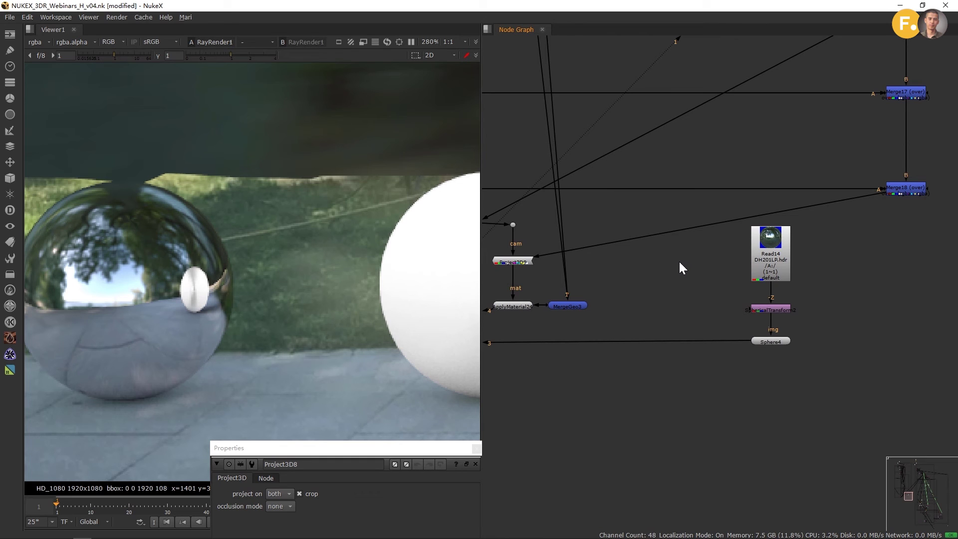
pyautogui.press('k')
pyautogui.click(638, 205)
pyautogui.scroll(-2, 657, 224)
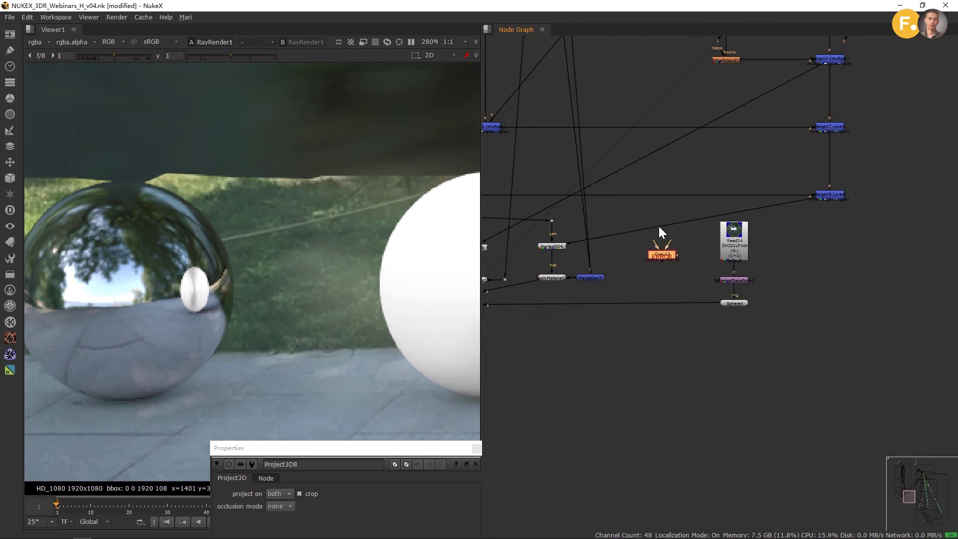
# Step: Trace the combined matte from the Matte backdrop and connect the new Copy node's A input to Copy10
pyautogui.moveTo(657, 224); pyautogui.dragTo(783, 493)
pyautogui.scroll(-3, 773, 480)
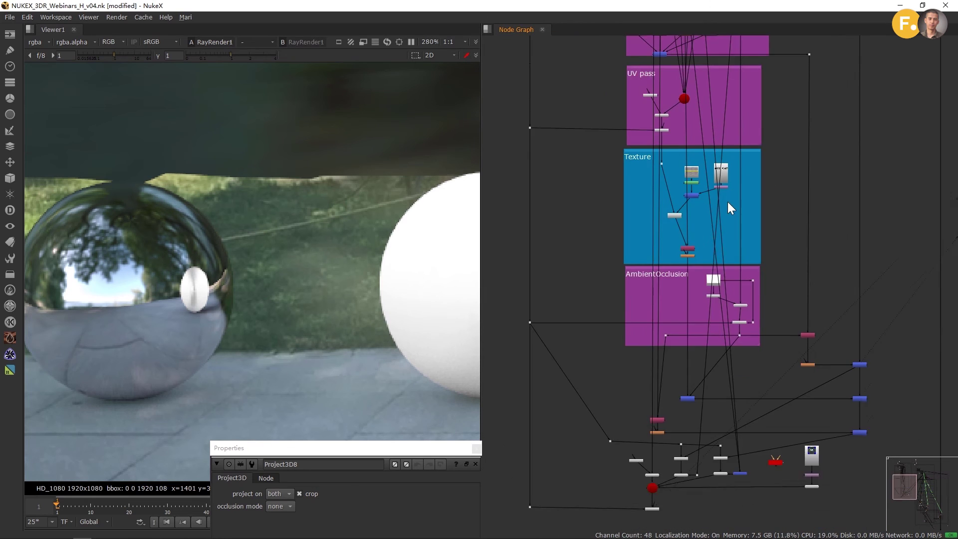
pyautogui.moveTo(727, 201); pyautogui.dragTo(706, 346)
pyautogui.scroll(4, 648, 238)
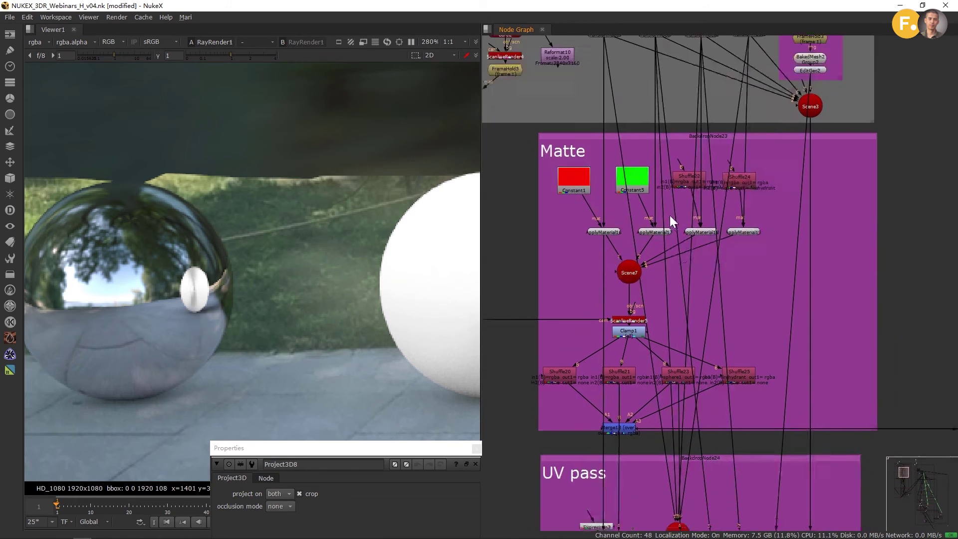
pyautogui.moveTo(670, 220); pyautogui.dragTo(654, 198)
pyautogui.scroll(-2, 723, 308)
pyautogui.moveTo(727, 316); pyautogui.dragTo(704, 194)
pyautogui.click(636, 247)
pyautogui.moveTo(824, 355); pyautogui.dragTo(765, 150)
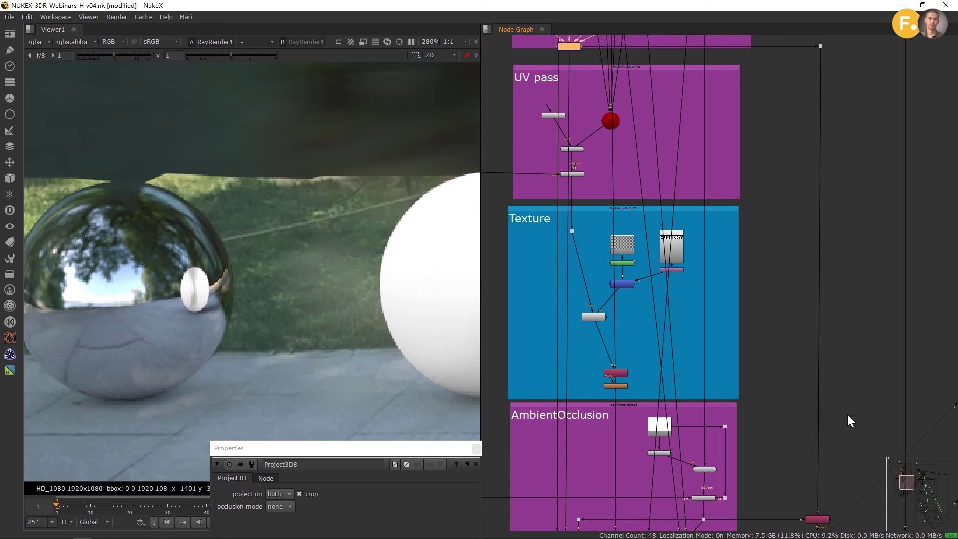
pyautogui.moveTo(846, 412); pyautogui.dragTo(768, 188)
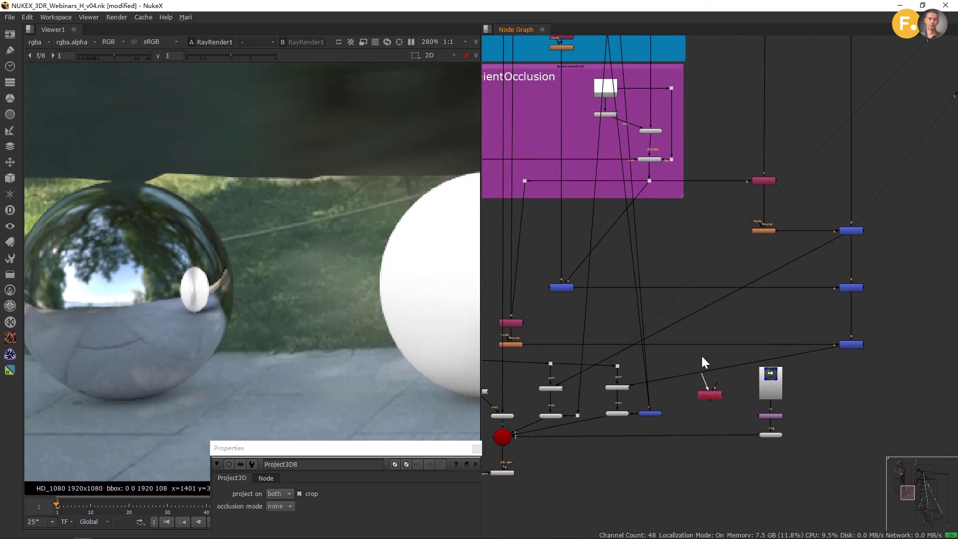
pyautogui.moveTo(702, 357); pyautogui.dragTo(761, 177)
# Step: Connect the new Copy node's B input to Merge18
pyautogui.scroll(3, 722, 267)
pyautogui.moveTo(732, 389); pyautogui.dragTo(881, 229)
pyautogui.moveTo(687, 305); pyautogui.dragTo(685, 244)
pyautogui.scroll(3, 685, 244)
# Step: Add an EdgeExtend node below Copy12 and show its output in the viewer
pyautogui.click(684, 245)
pyautogui.click(9, 114)
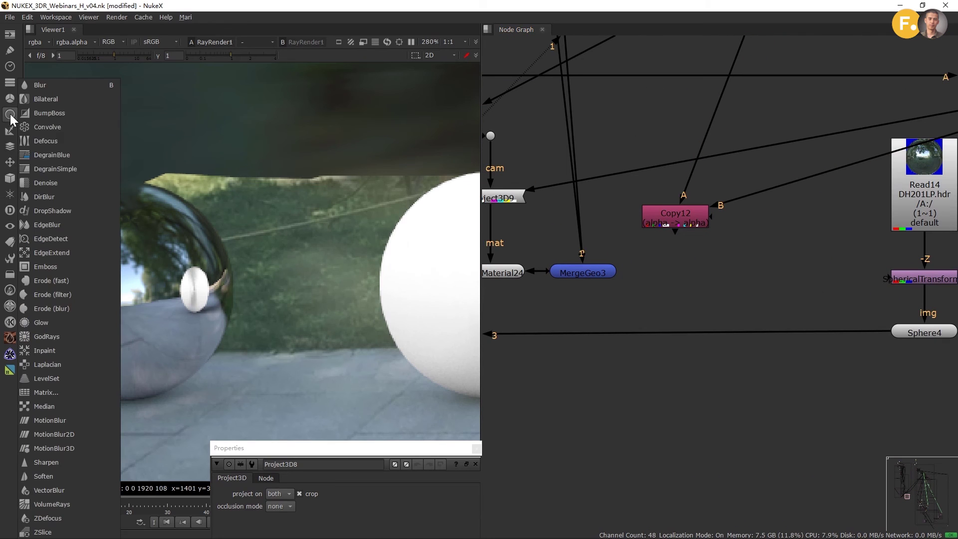
pyautogui.click(71, 253)
pyautogui.moveTo(683, 245); pyautogui.dragTo(785, 277)
pyautogui.press('1')
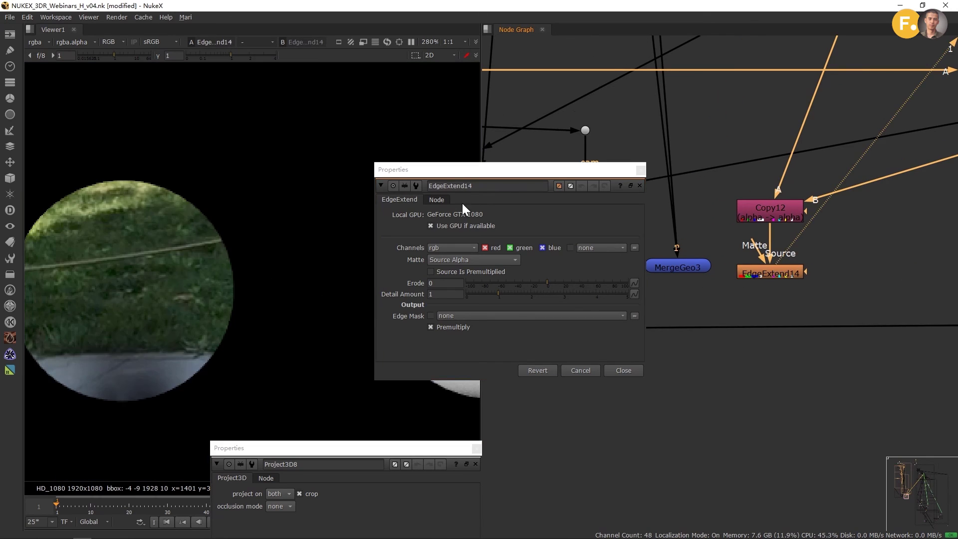
# Step: Turn off Premultiply on EdgeExtend14, set its Detail Amount to 0, check the extended ball edges and close its properties
pyautogui.click(526, 172)
pyautogui.scroll(-2, 348, 271)
pyautogui.moveTo(330, 272); pyautogui.dragTo(110, 286)
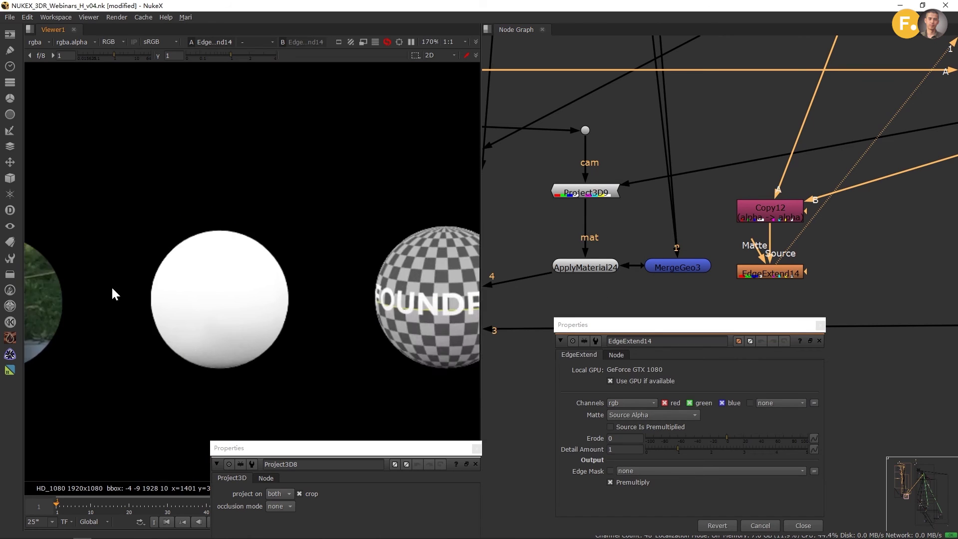
pyautogui.scroll(2, 220, 293)
pyautogui.moveTo(258, 315); pyautogui.dragTo(265, 278)
pyautogui.moveTo(687, 325); pyautogui.dragTo(641, 174)
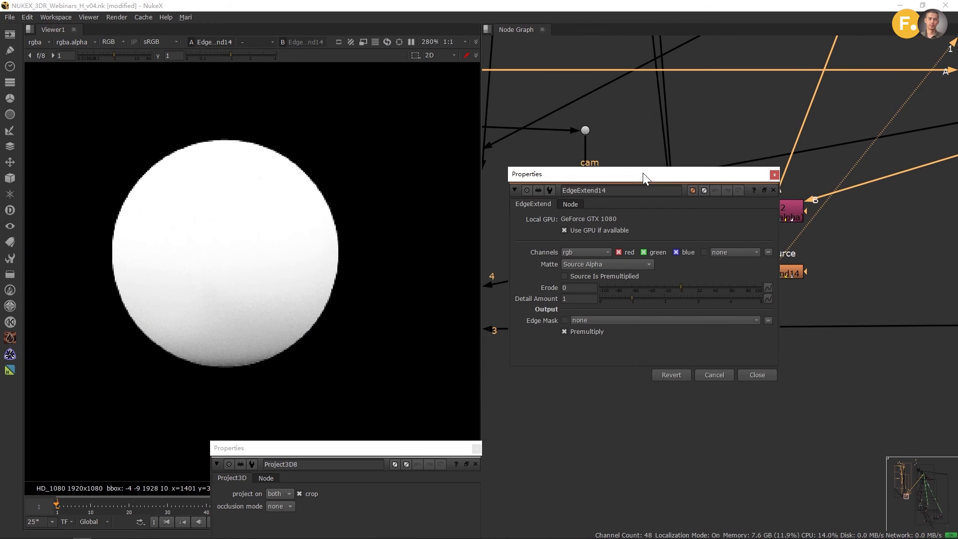
pyautogui.click(564, 331)
pyautogui.click(625, 298)
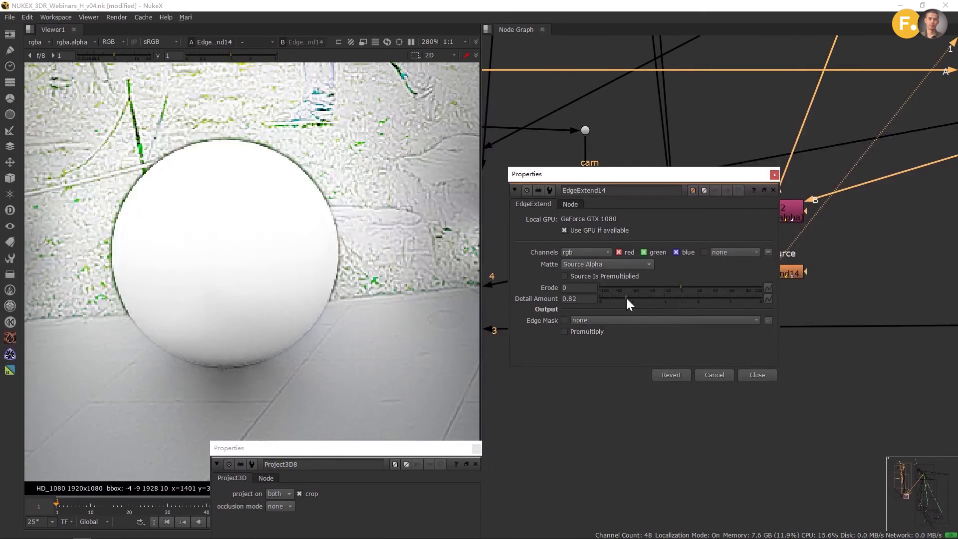
pyautogui.moveTo(626, 298); pyautogui.dragTo(596, 299)
pyautogui.scroll(-2, 170, 311)
pyautogui.moveTo(146, 277); pyautogui.dragTo(199, 315)
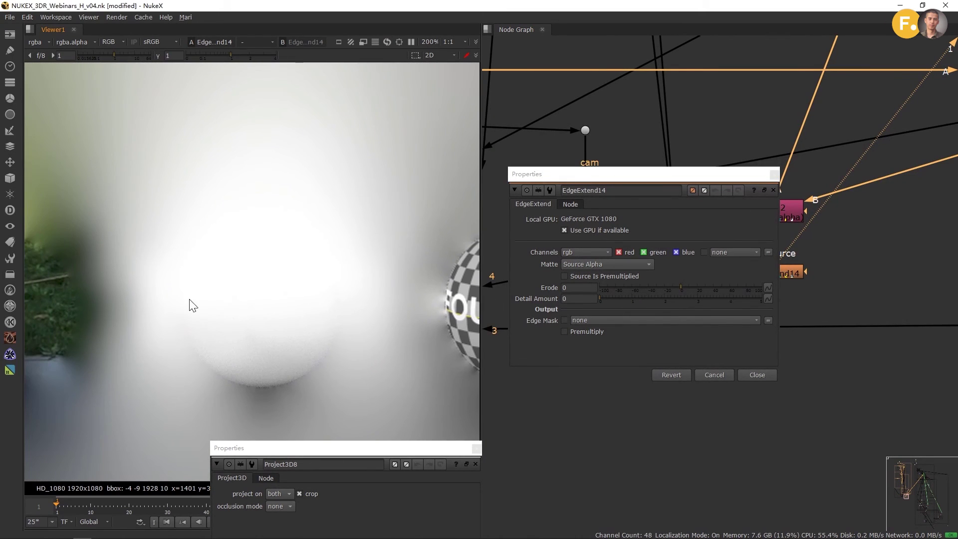
pyautogui.click(774, 174)
# Step: Move Copy12 and EdgeExtend14 up beside Project3D9 and connect Project3D9's image input to EdgeExtend14
pyautogui.scroll(-1, 766, 215)
pyautogui.moveTo(764, 246); pyautogui.dragTo(810, 199)
pyautogui.scroll(1, 798, 199)
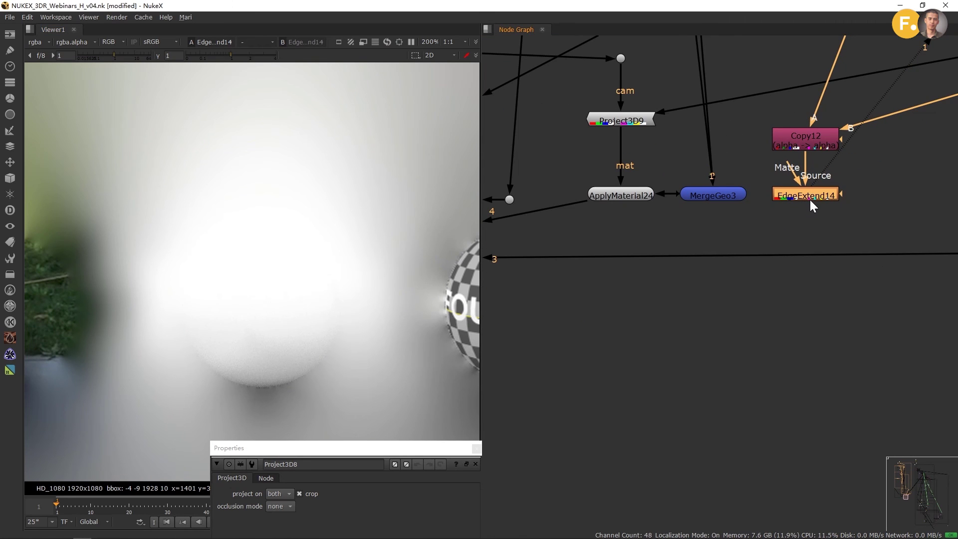
pyautogui.scroll(-6, 809, 200)
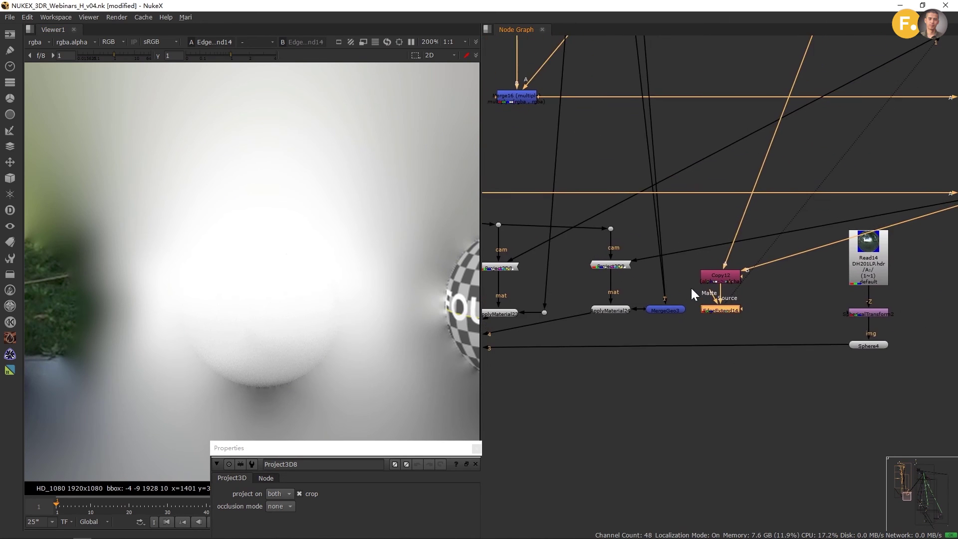
pyautogui.moveTo(693, 254); pyautogui.dragTo(590, 311)
pyautogui.moveTo(751, 255); pyautogui.dragTo(825, 238)
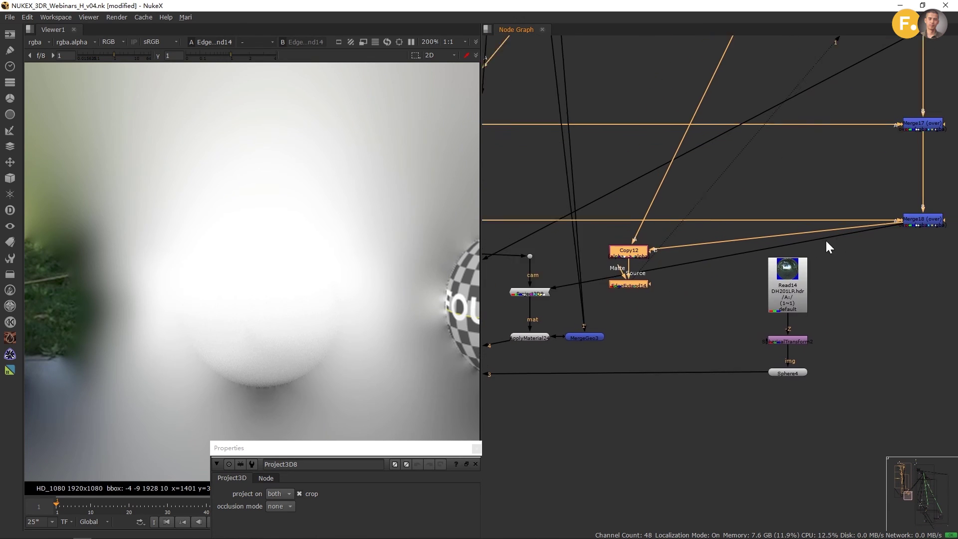
pyautogui.moveTo(642, 283); pyautogui.dragTo(772, 247)
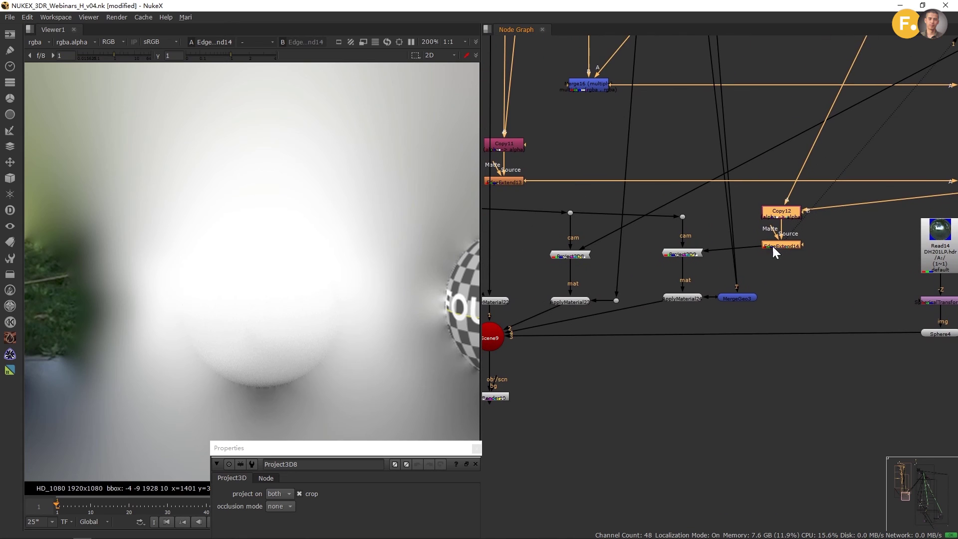
# Step: View the RayRender10 output again and examine the white ball's reflection in the chrome ball up close
pyautogui.moveTo(744, 195); pyautogui.dragTo(870, 238)
pyautogui.moveTo(701, 331); pyautogui.dragTo(732, 277)
pyautogui.click(619, 312)
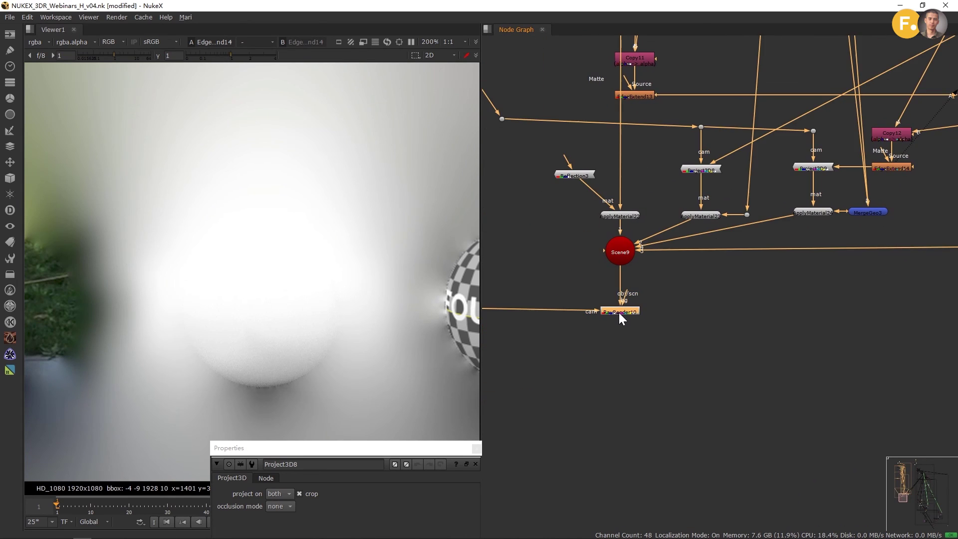
pyautogui.press('1')
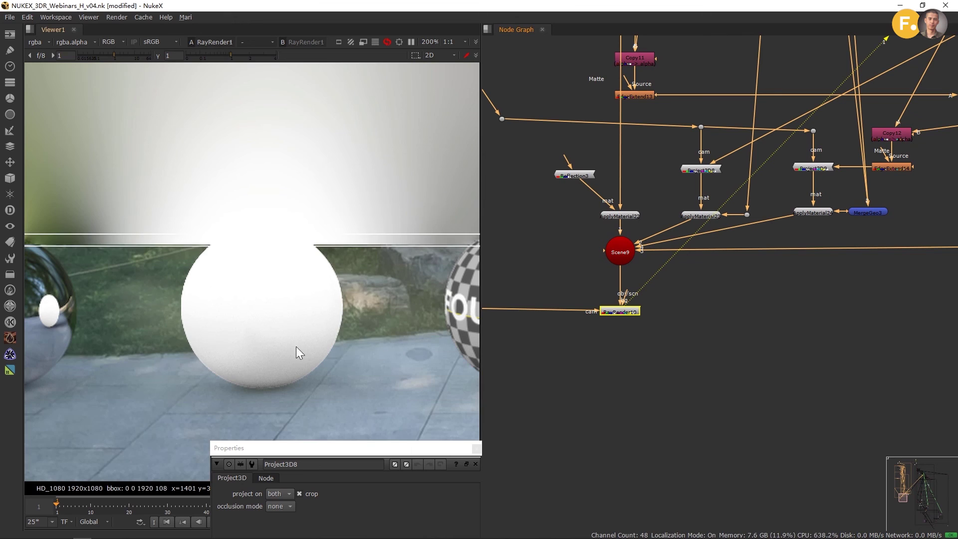
pyautogui.moveTo(177, 335); pyautogui.dragTo(376, 322)
pyautogui.scroll(3, 266, 315)
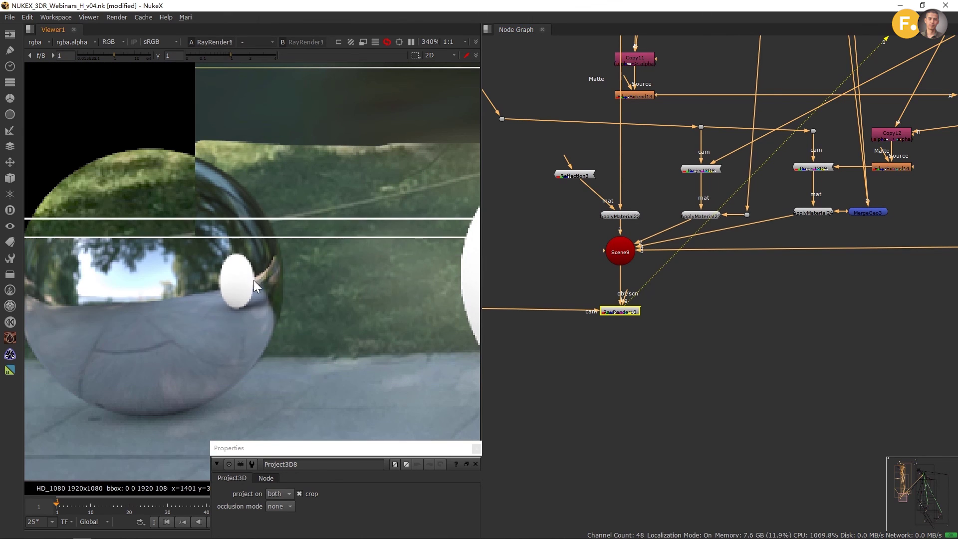
# Step: Select the whole reflection render setup, including its HDR sphere branch, and move it lower, farther below the AmbientOcclusion backdrop
pyautogui.scroll(-5, 722, 307)
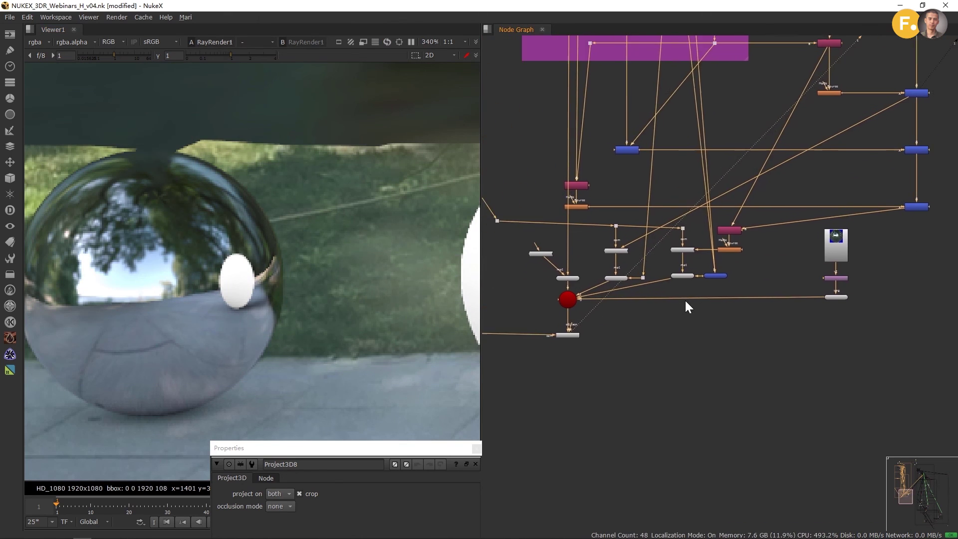
pyautogui.scroll(-1, 686, 301)
pyautogui.moveTo(685, 302); pyautogui.dragTo(781, 286)
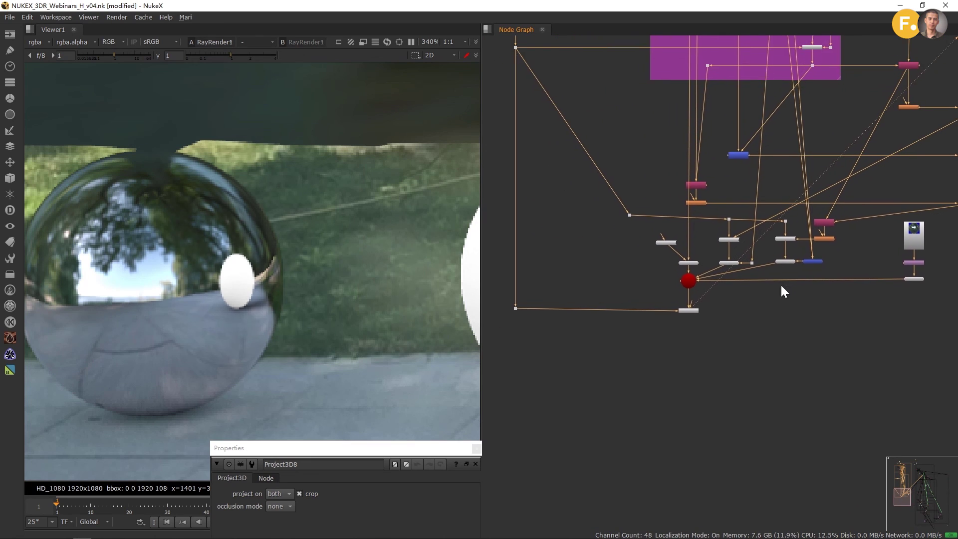
pyautogui.scroll(-2, 763, 287)
pyautogui.moveTo(530, 342); pyautogui.dragTo(947, 226)
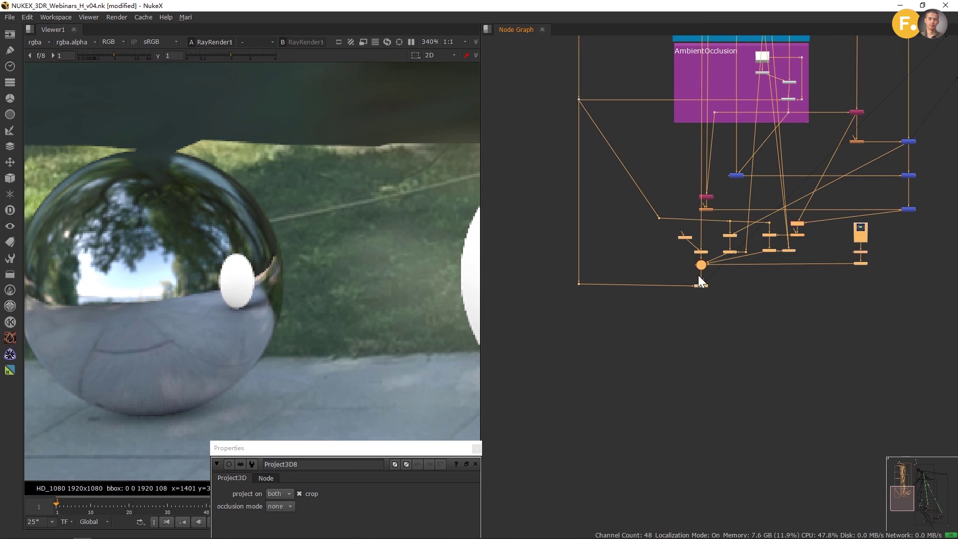
pyautogui.moveTo(698, 276); pyautogui.dragTo(702, 328)
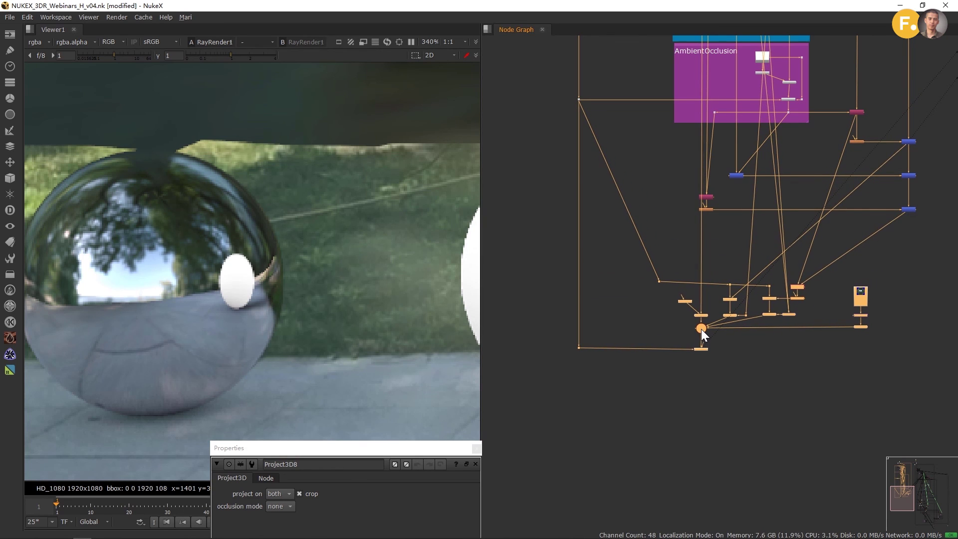
# Step: Select the HDR Read, SphericalTransform and Sphere nodes and move them closer to the rest of the reflection setup
pyautogui.moveTo(761, 306); pyautogui.dragTo(737, 257)
pyautogui.click(634, 268)
pyautogui.moveTo(605, 210); pyautogui.dragTo(866, 332)
pyautogui.moveTo(869, 230); pyautogui.dragTo(804, 292)
pyautogui.moveTo(832, 247); pyautogui.dragTo(802, 245)
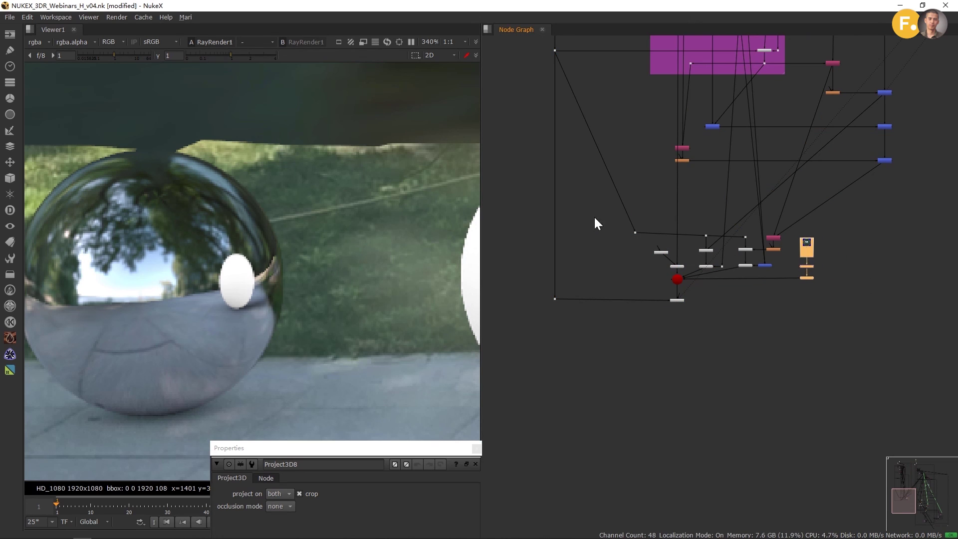
# Step: Create a backdrop around all the reflection setup nodes and enlarge it to leave more room below and beside them
pyautogui.moveTo(595, 216); pyautogui.dragTo(845, 342)
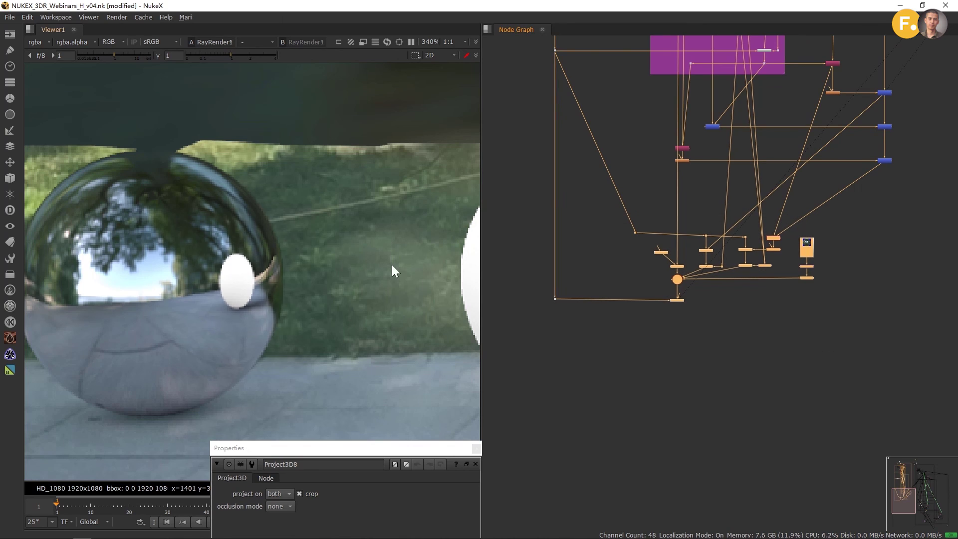
pyautogui.click(10, 275)
pyautogui.click(64, 302)
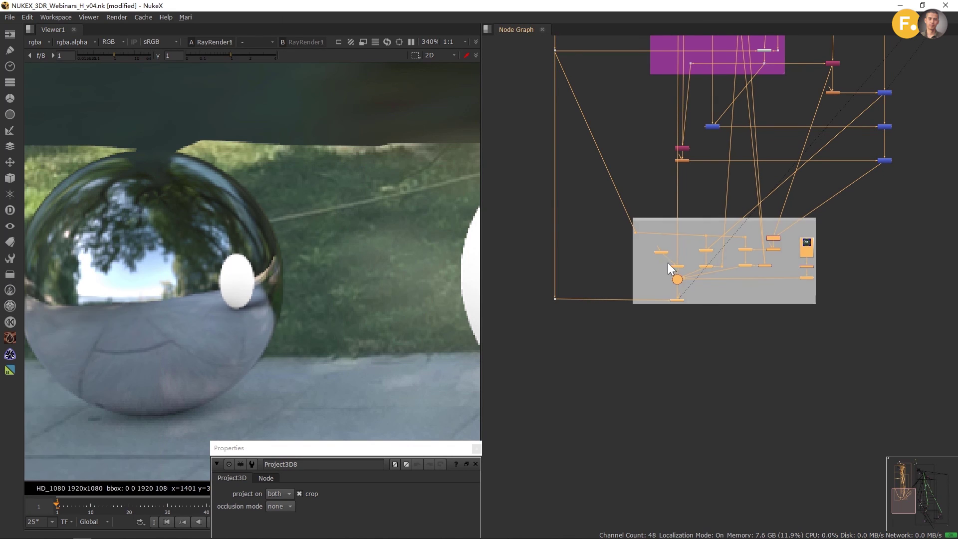
pyautogui.scroll(2, 768, 277)
pyautogui.moveTo(797, 257); pyautogui.dragTo(829, 285)
pyautogui.moveTo(718, 165); pyautogui.dragTo(783, 319)
pyautogui.scroll(-2, 784, 319)
pyautogui.scroll(5, 735, 302)
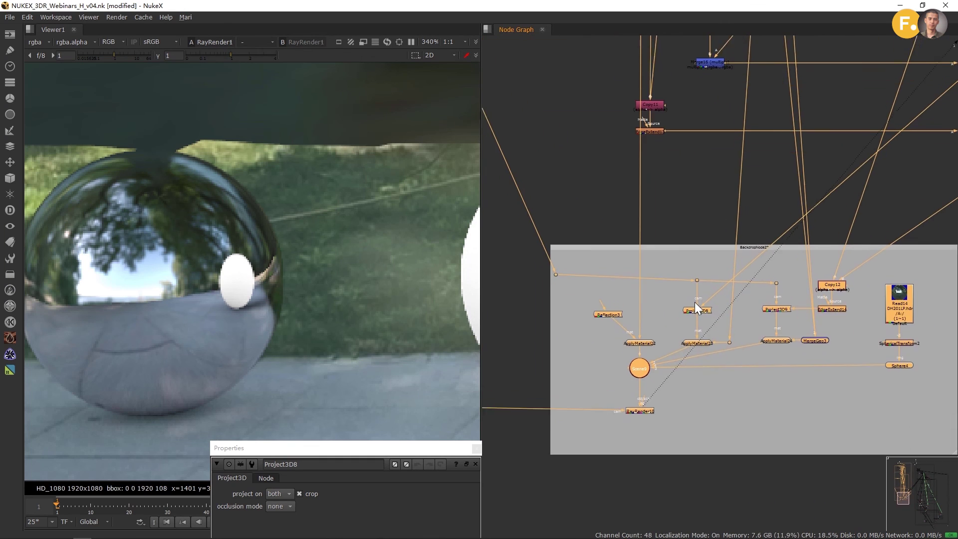
# Step: Label the new backdrop "Reflection" with text copied from the Reflection3 node's name, closing the properties of both nodes
pyautogui.scroll(2, 648, 303)
pyautogui.doubleClick(626, 261)
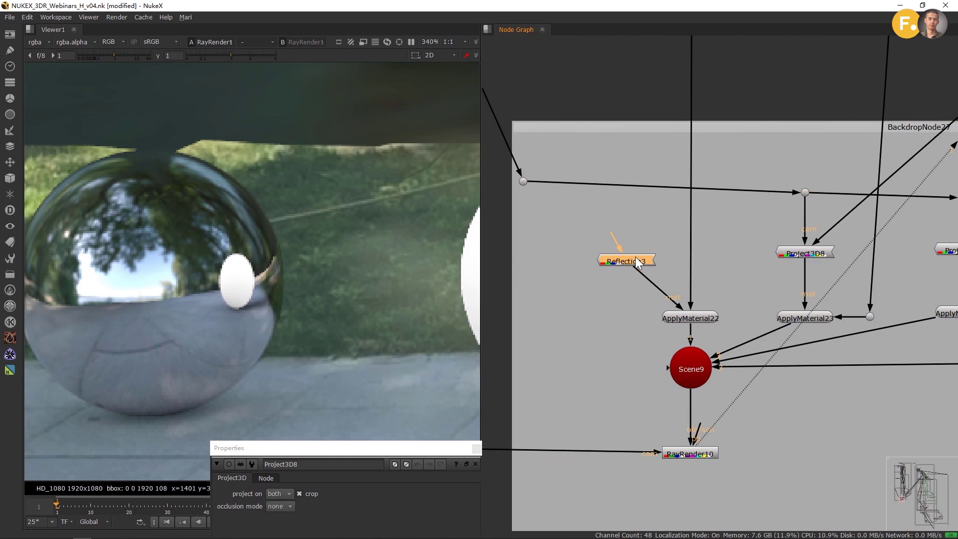
pyautogui.moveTo(441, 303); pyautogui.dragTo(391, 308)
pyautogui.hotkey('ctrl', 'c')
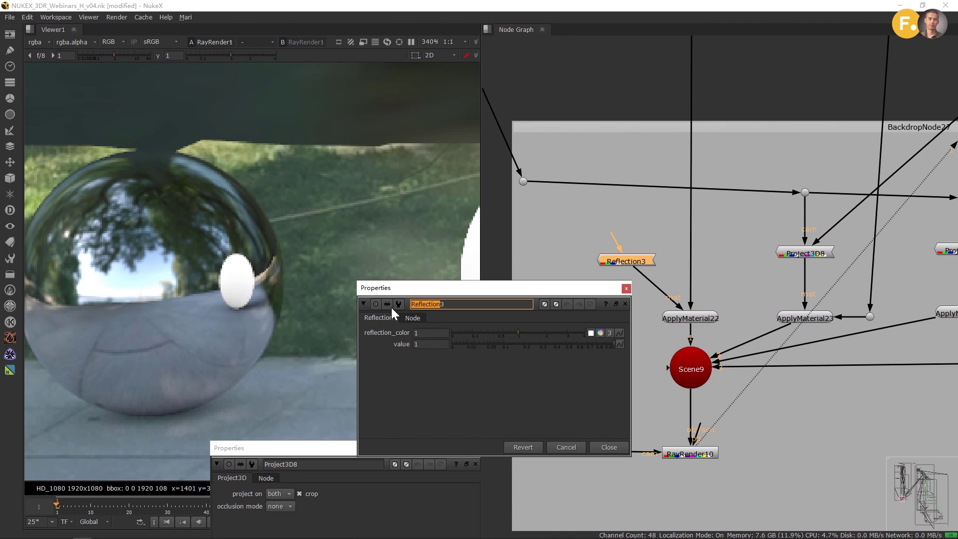
pyautogui.moveTo(652, 252); pyautogui.dragTo(613, 225)
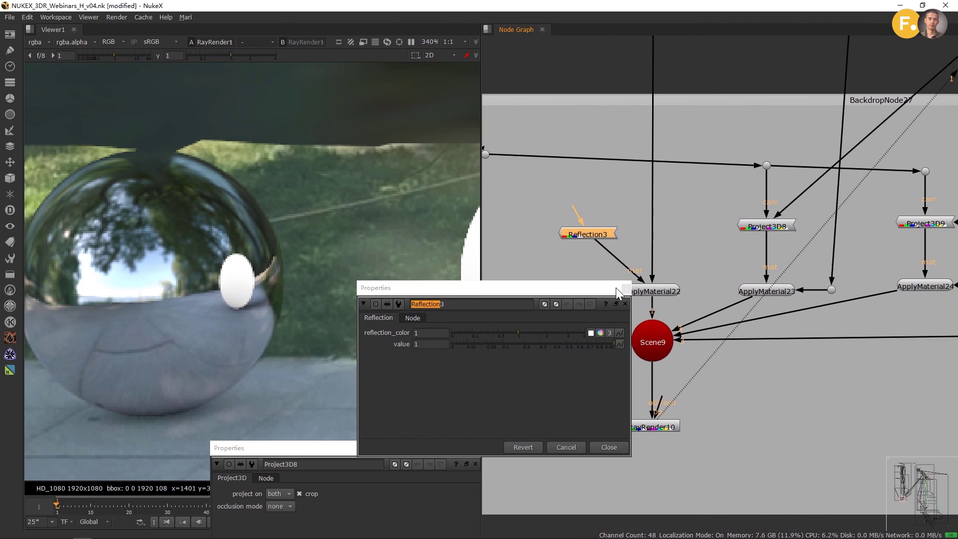
pyautogui.click(625, 288)
pyautogui.scroll(-3, 648, 245)
pyautogui.doubleClick(651, 249)
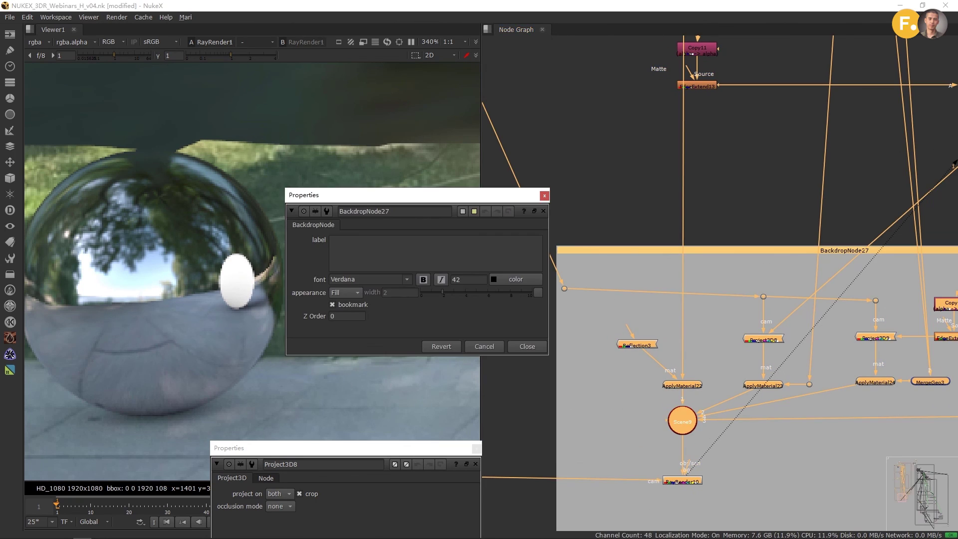
pyautogui.hotkey('ctrl', 'v')
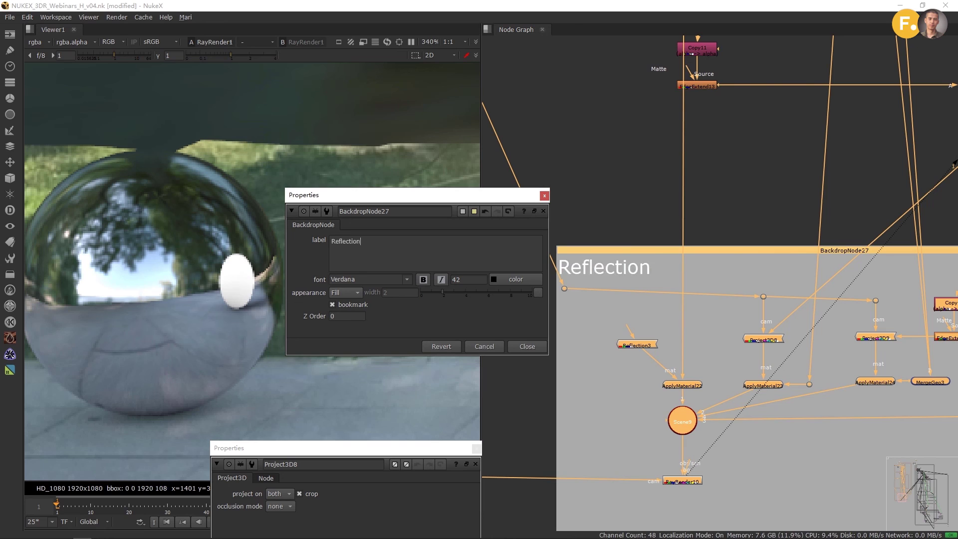
pyautogui.click(544, 195)
pyautogui.scroll(-2, 639, 248)
pyautogui.moveTo(638, 248); pyautogui.dragTo(591, 195)
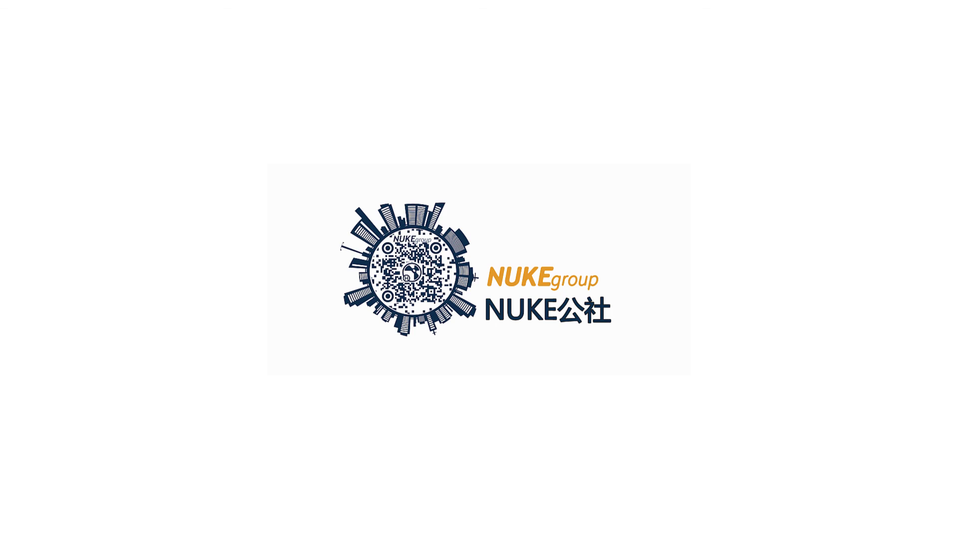